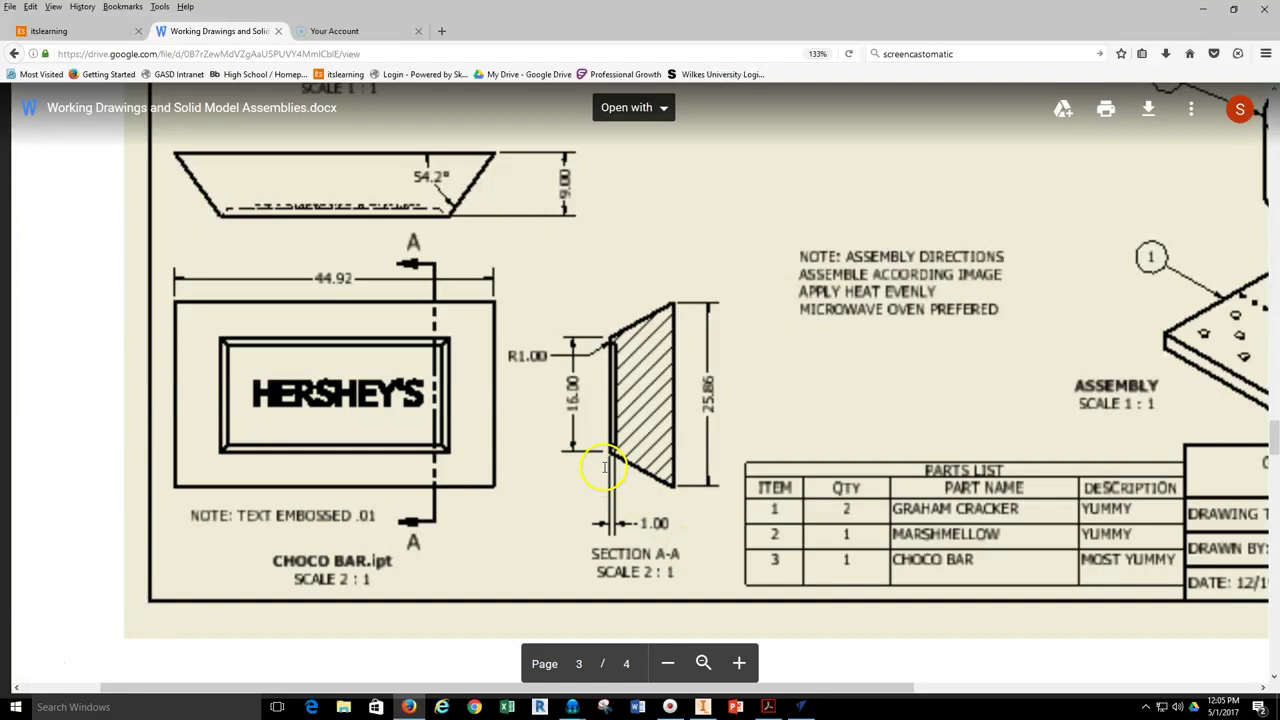
- Switch to Autodesk Inventor and create a new part from the metric Standard (mm).ipt template
left_click(702, 707)
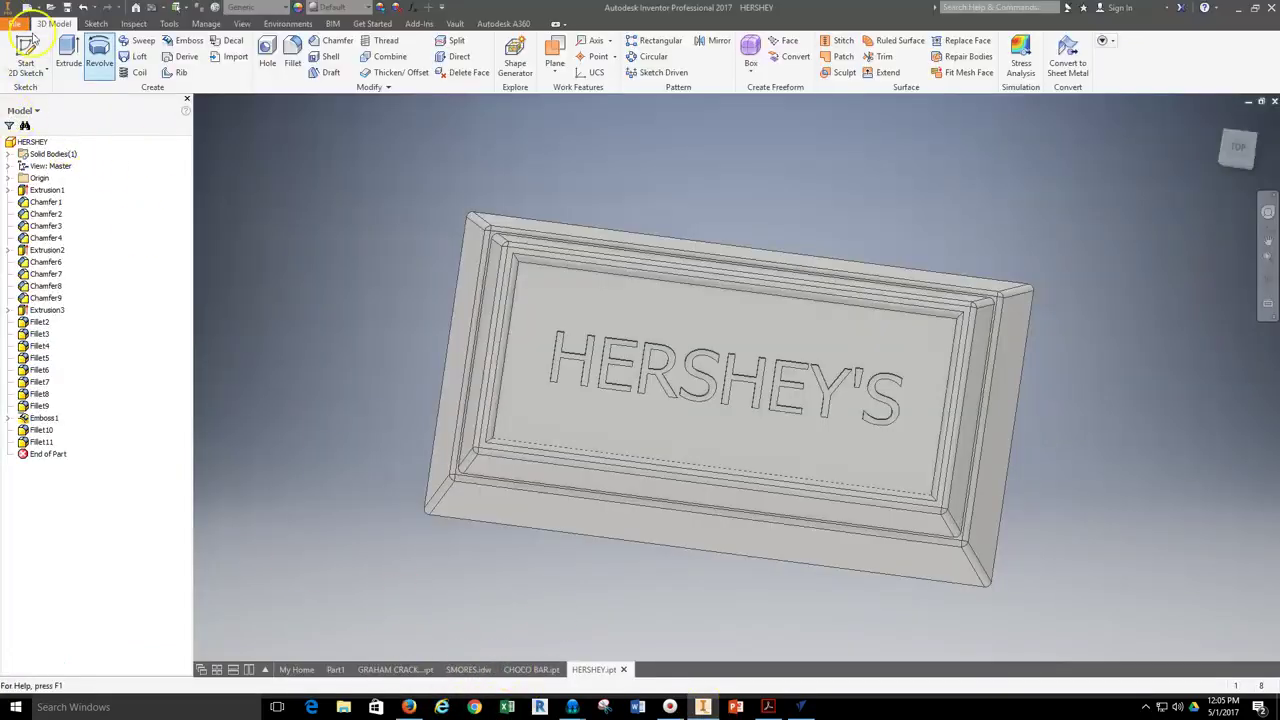
left_click(335, 669)
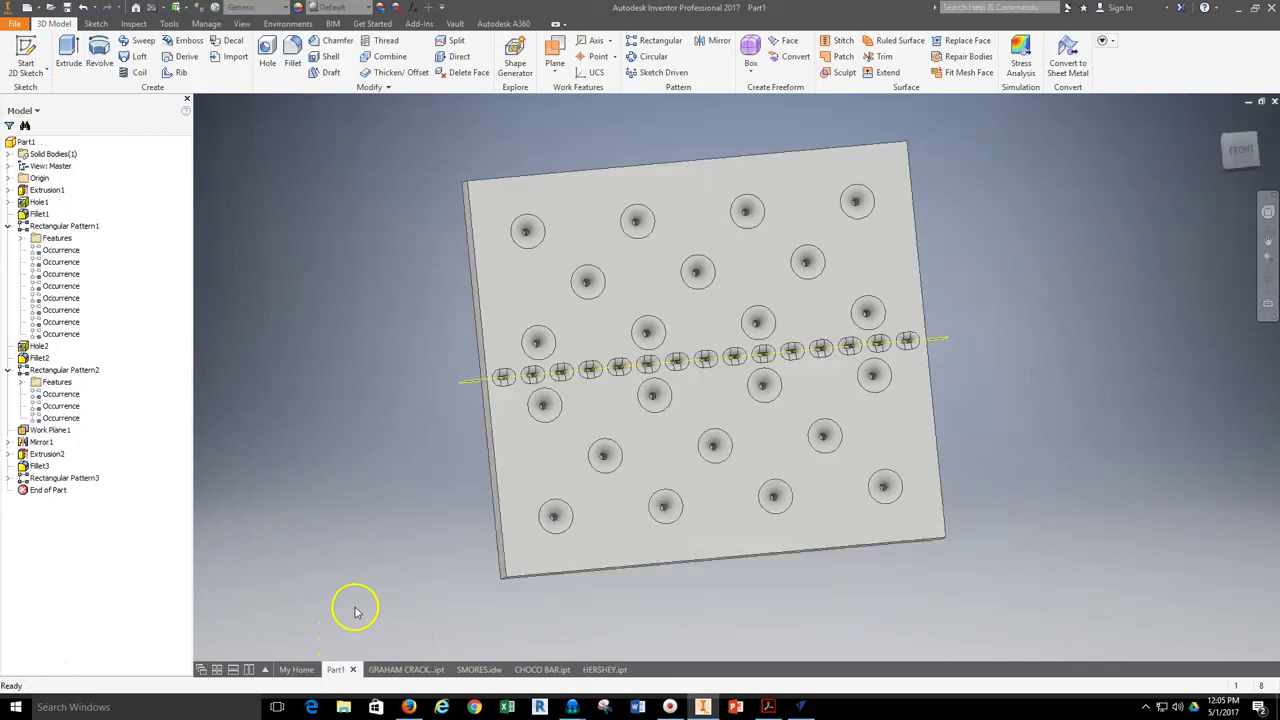
left_click(12, 26)
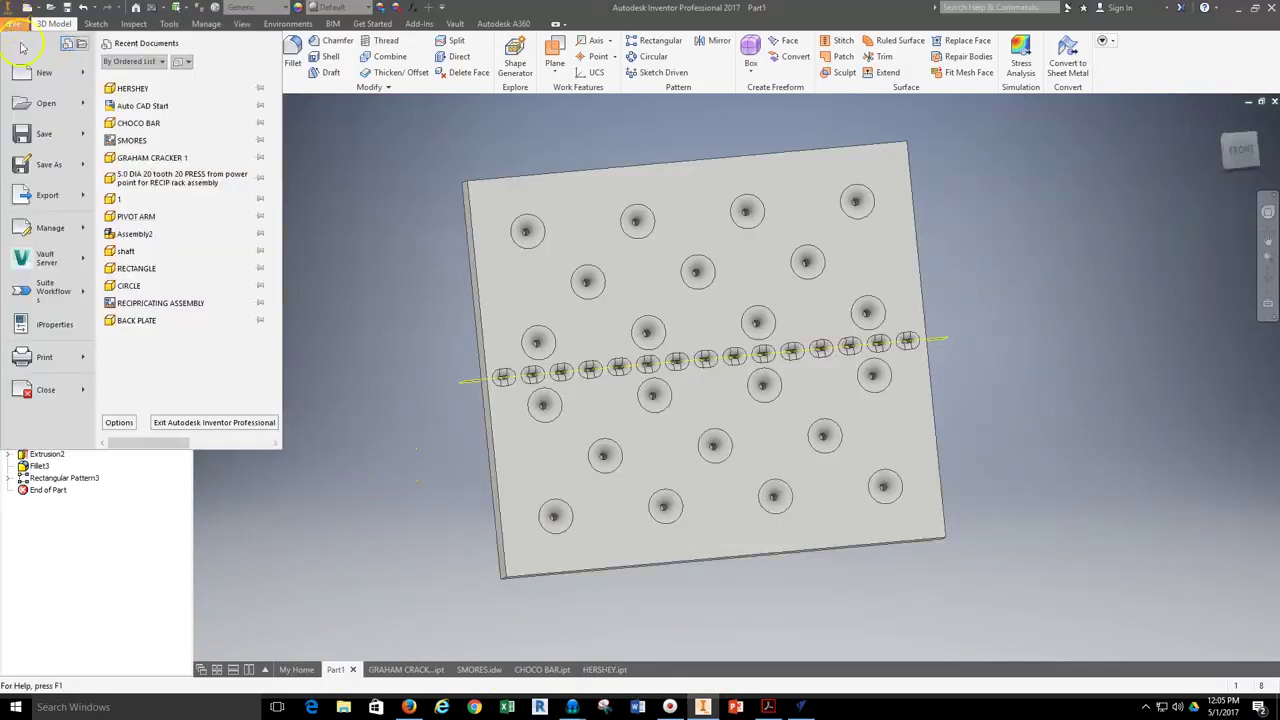
left_click(36, 83)
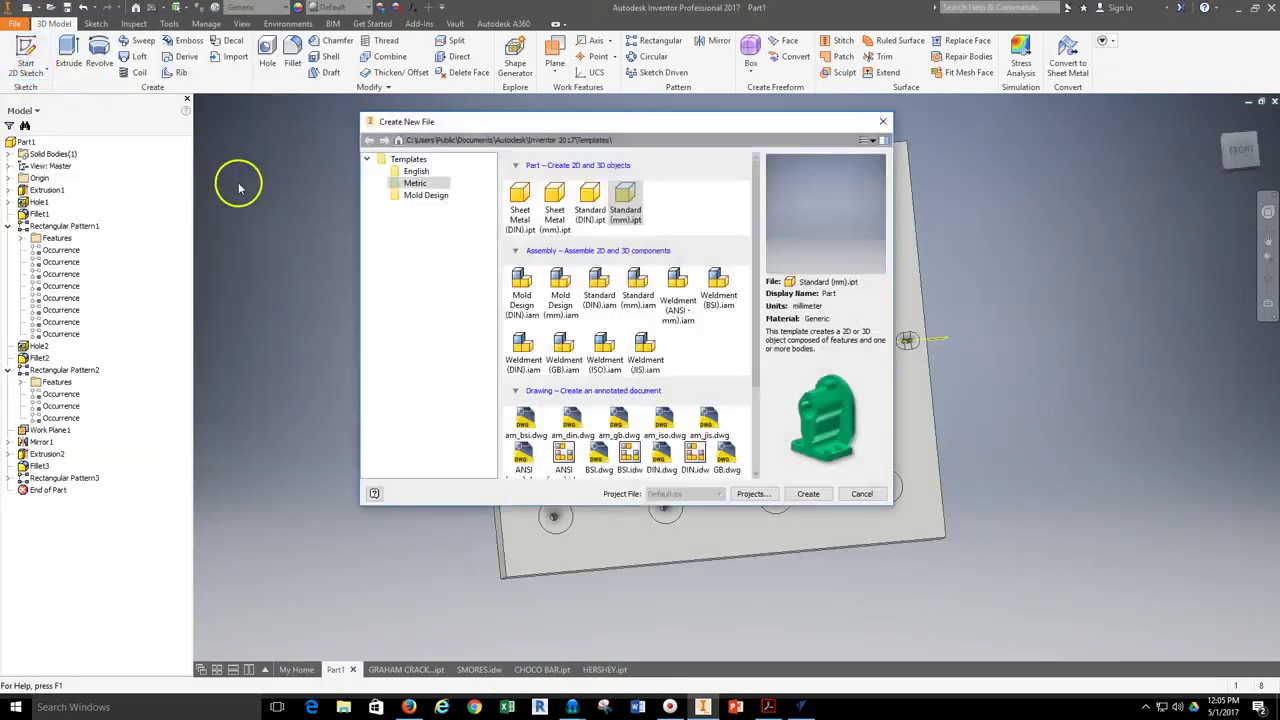
left_click(416, 186)
left_click(628, 198)
left_click(808, 494)
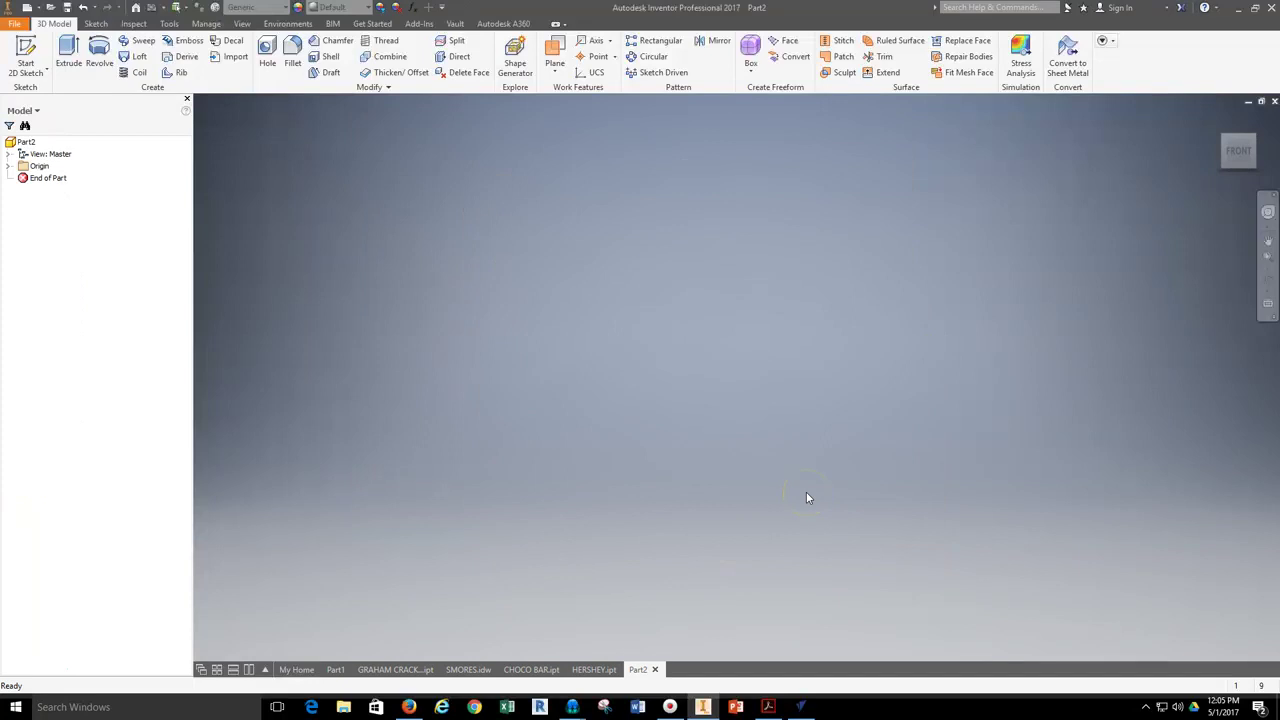
- Start a sketch on the front origin plane and draw a 25.86 mm horizontal baseline from the origin
left_click(27, 52)
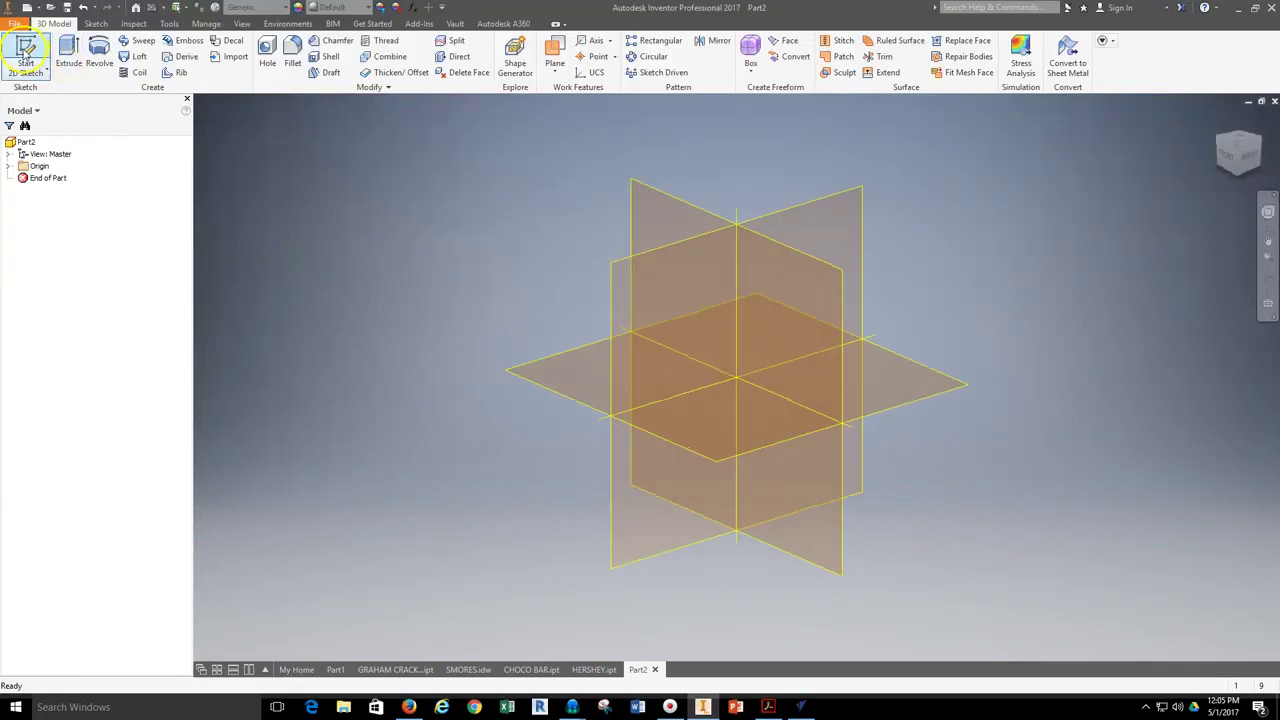
left_click(646, 190)
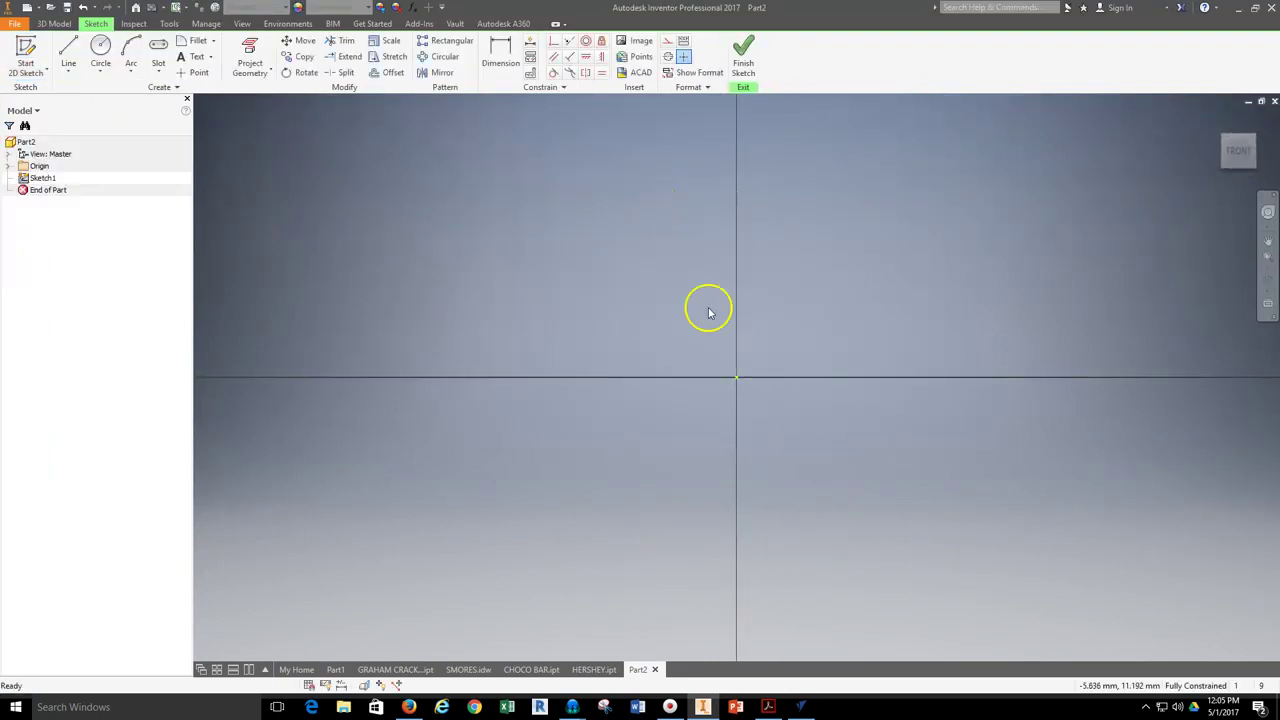
left_click(68, 55)
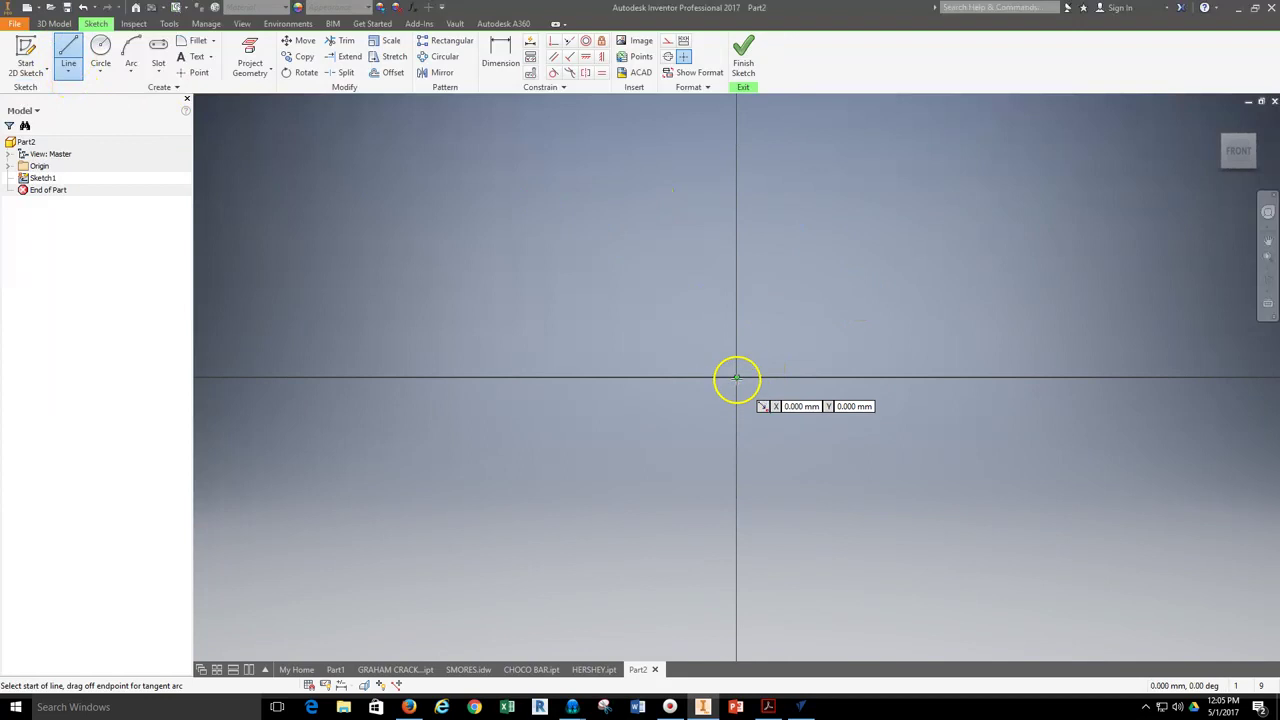
left_click(409, 707)
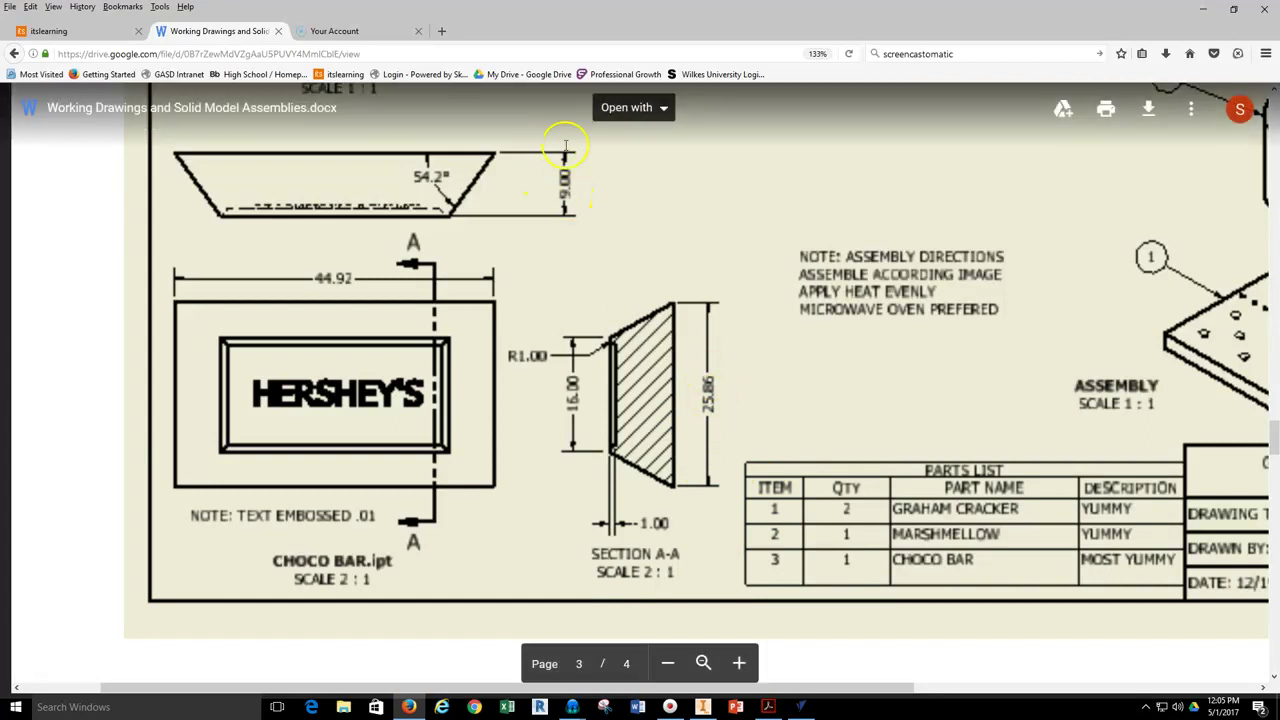
left_click(703, 707)
left_click(736, 379)
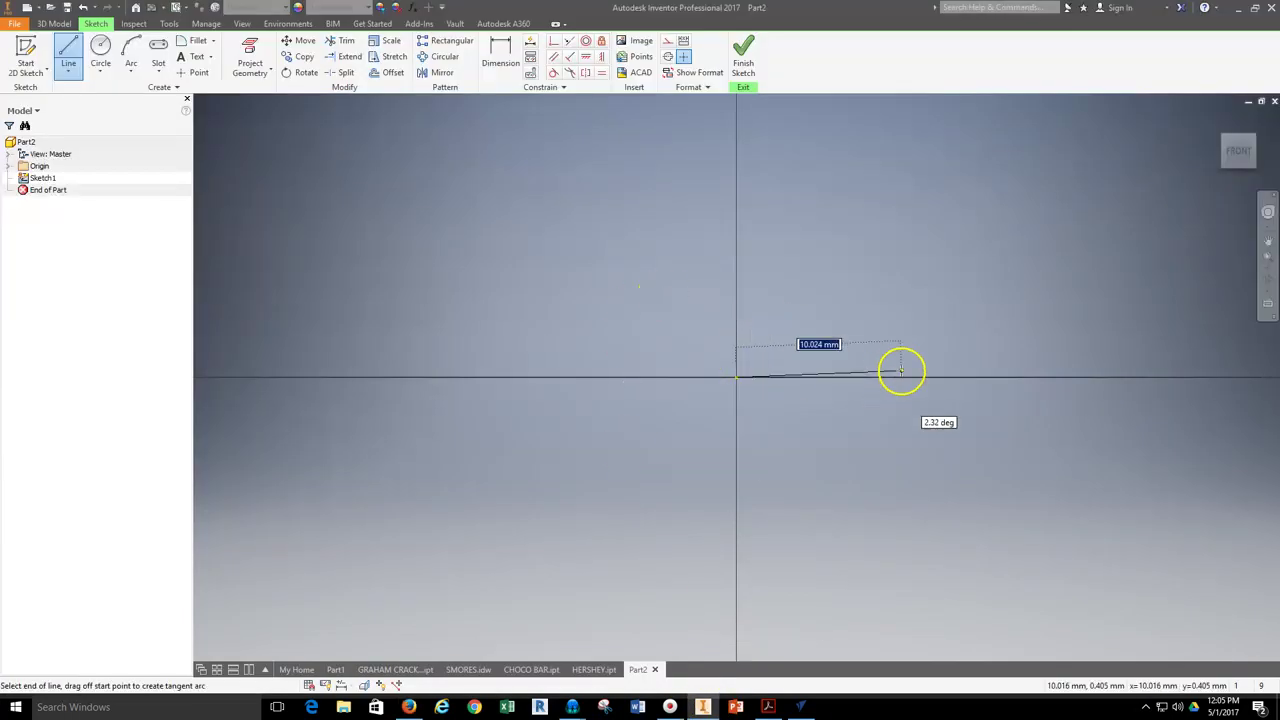
type("25.86")
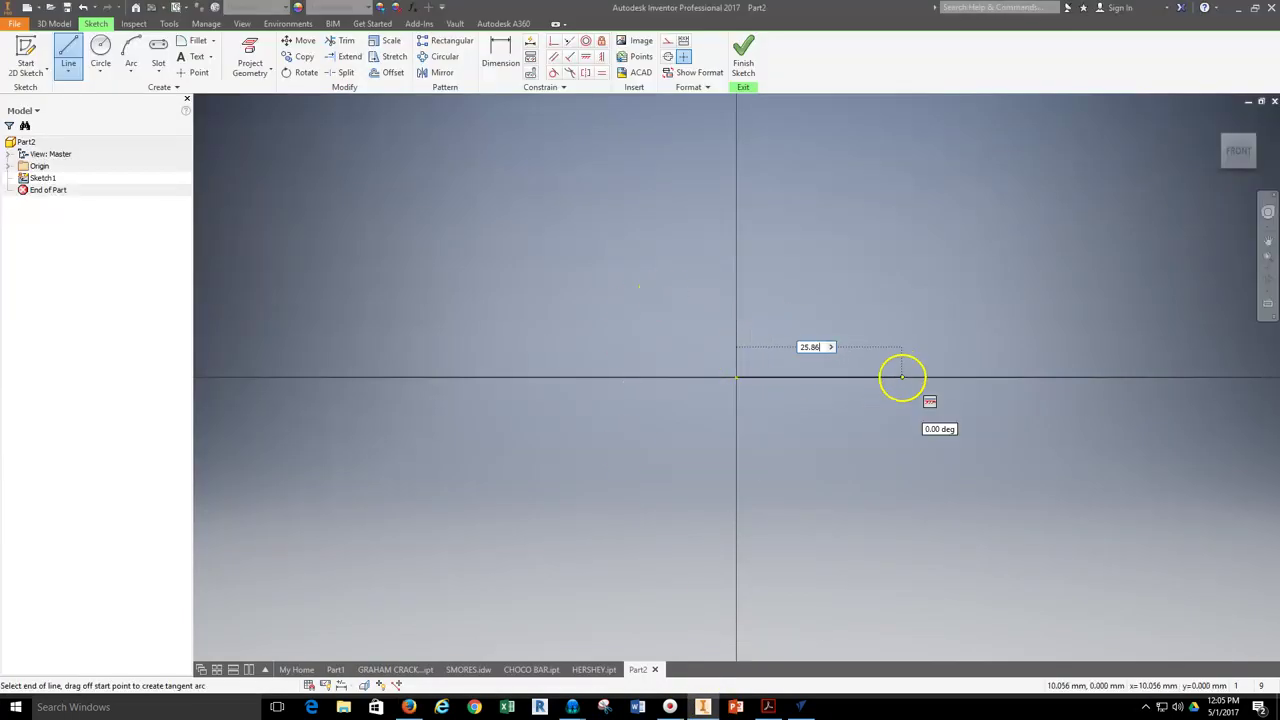
key("Return")
middle_click_drag(1004, 360, 672, 421)
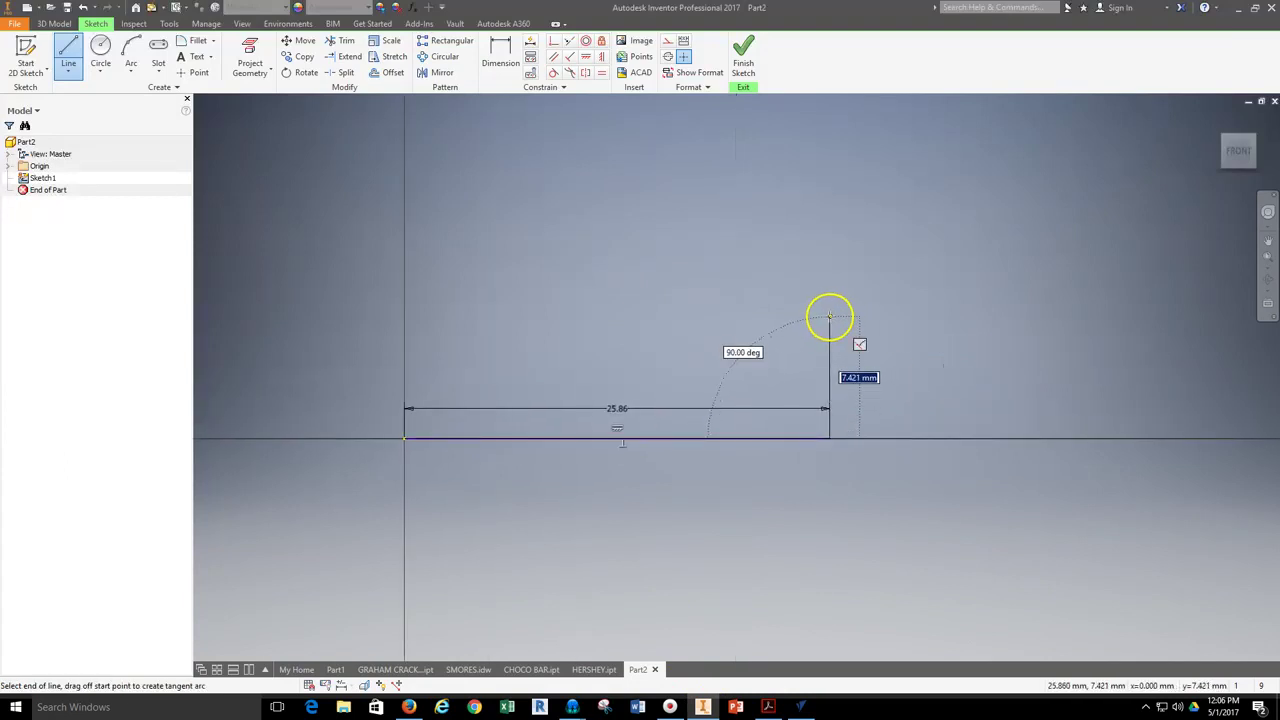
right_click(803, 288)
left_click(806, 246)
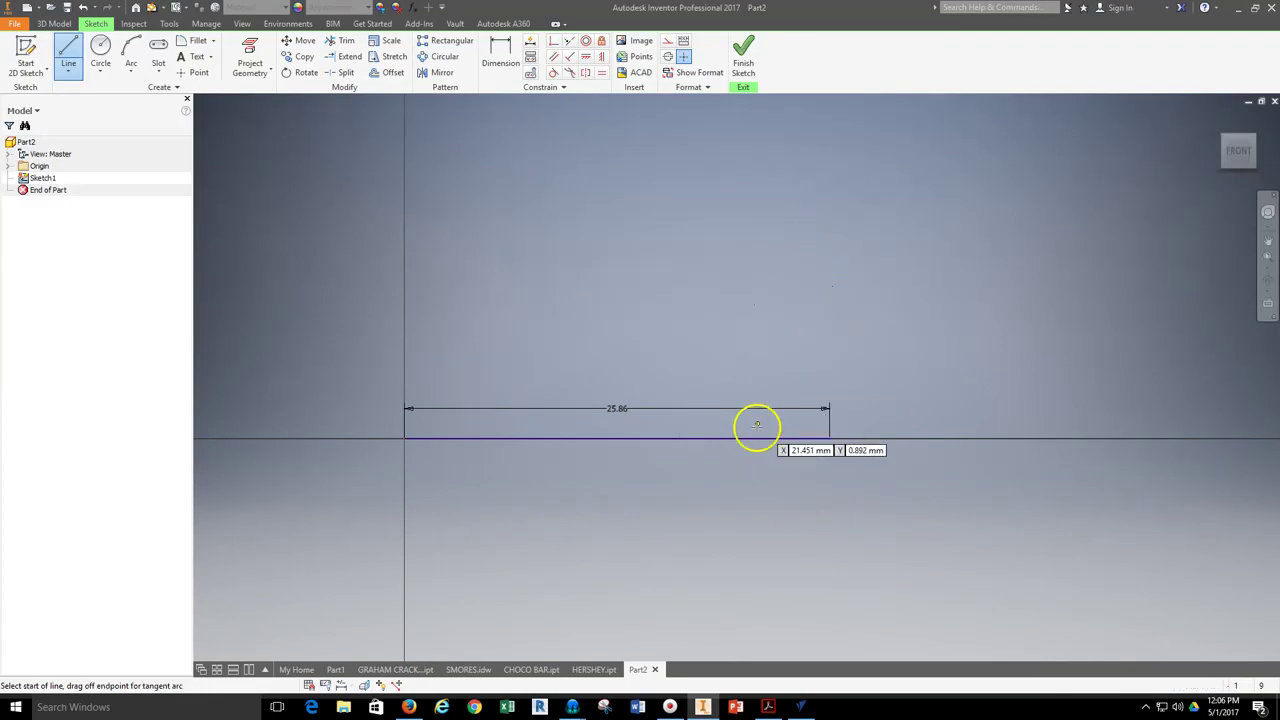
- Draw a 9 mm vertical line upward from the midpoint of the baseline
left_click(617, 438)
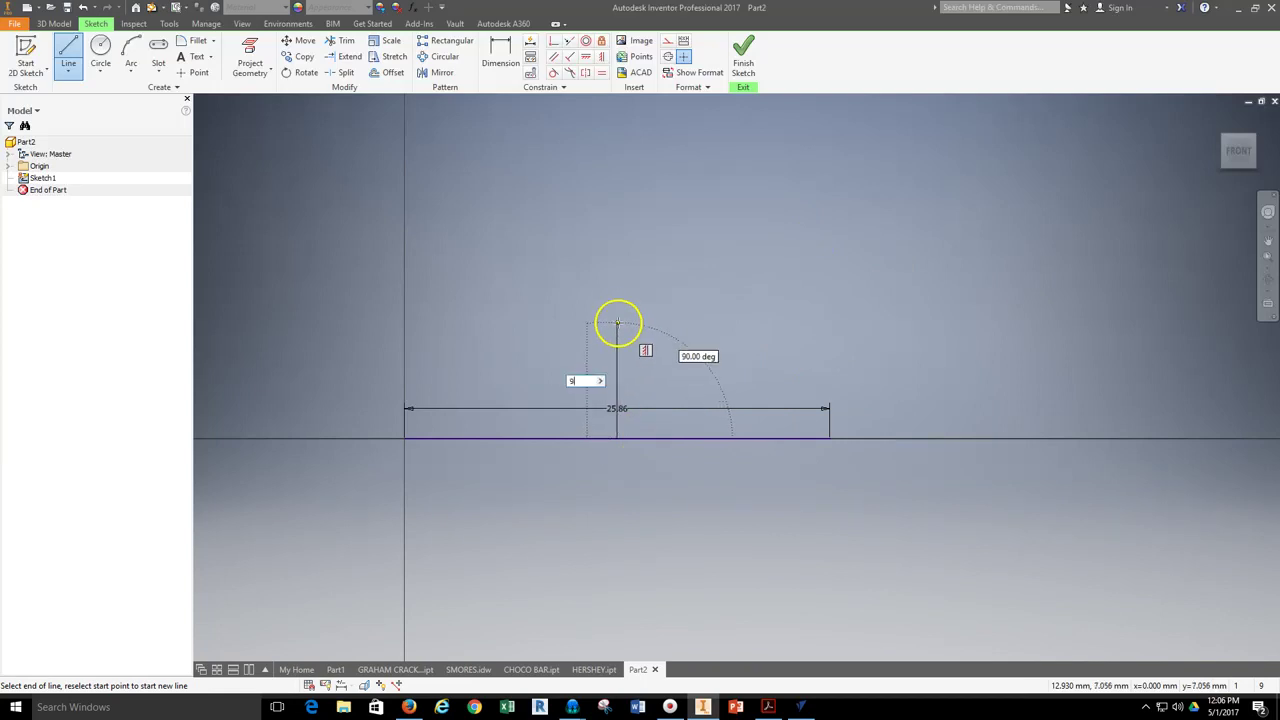
key("Return")
scroll(651, 380, "down", 2)
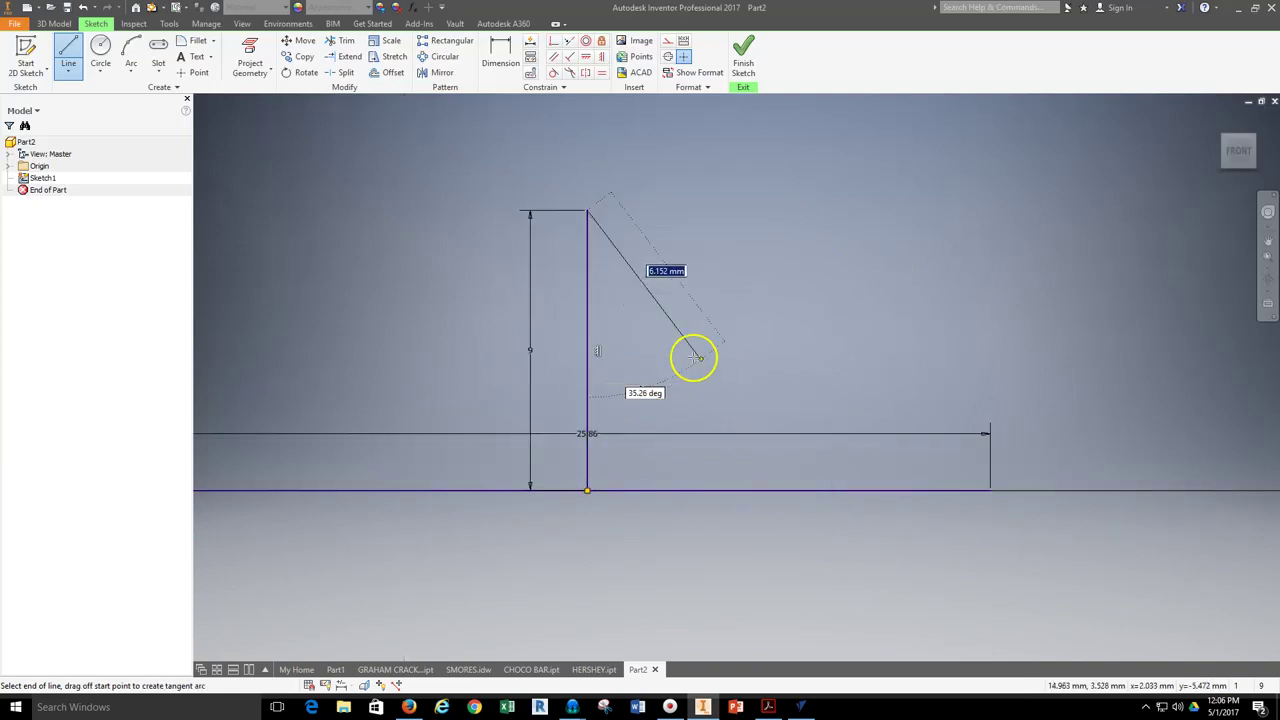
scroll(751, 349, "up", 3)
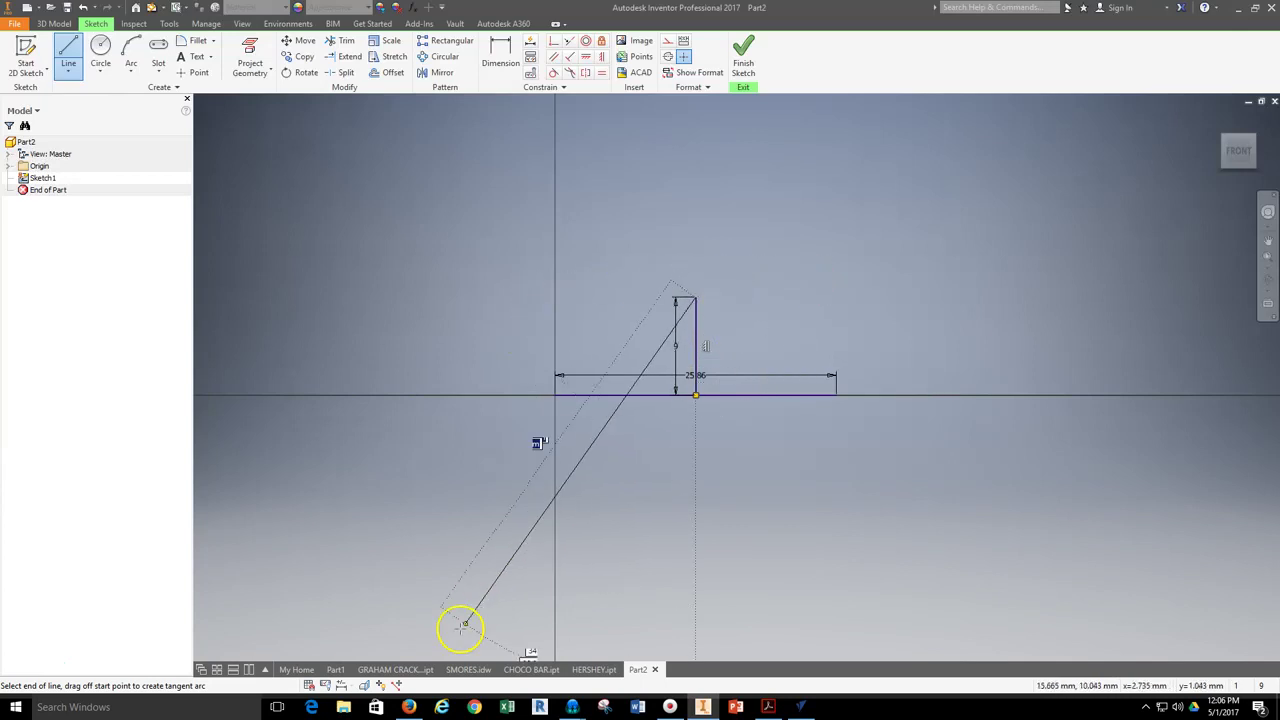
- Draw an 8 mm horizontal line to each side of the vertical line's upper end
left_click(409, 707)
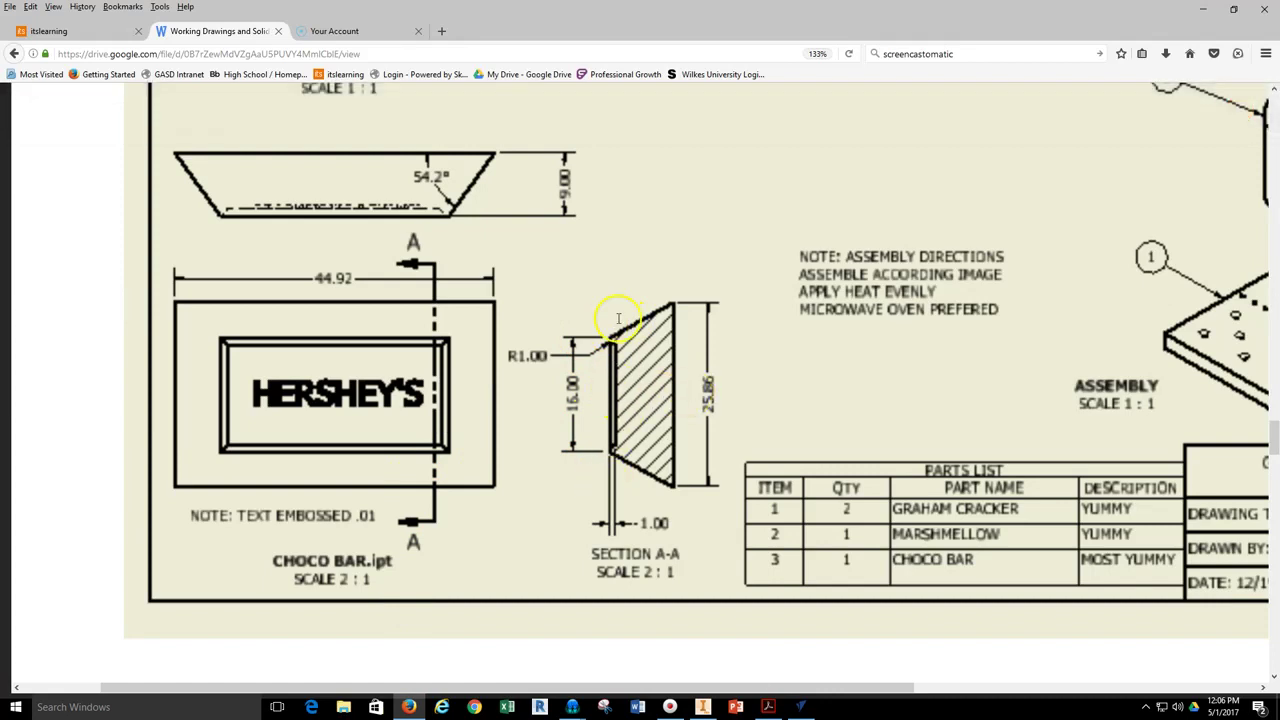
left_click(703, 707)
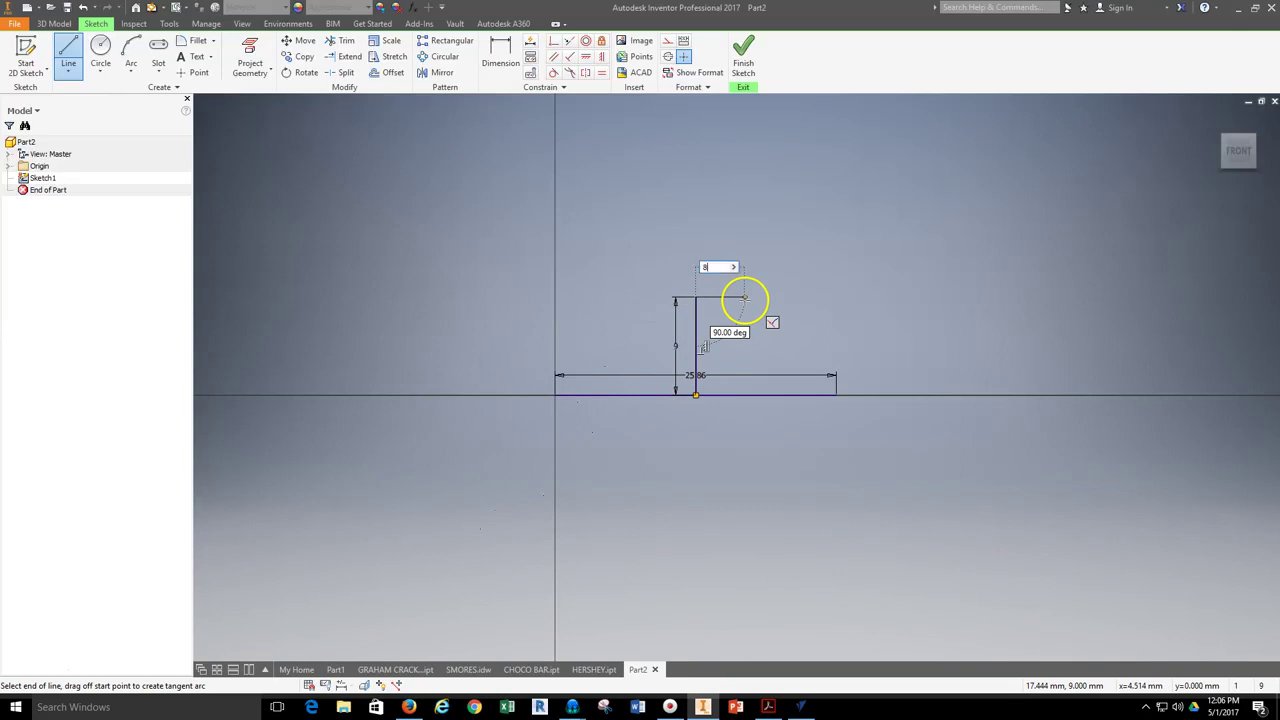
key("Return")
right_click(775, 240)
left_click(778, 201)
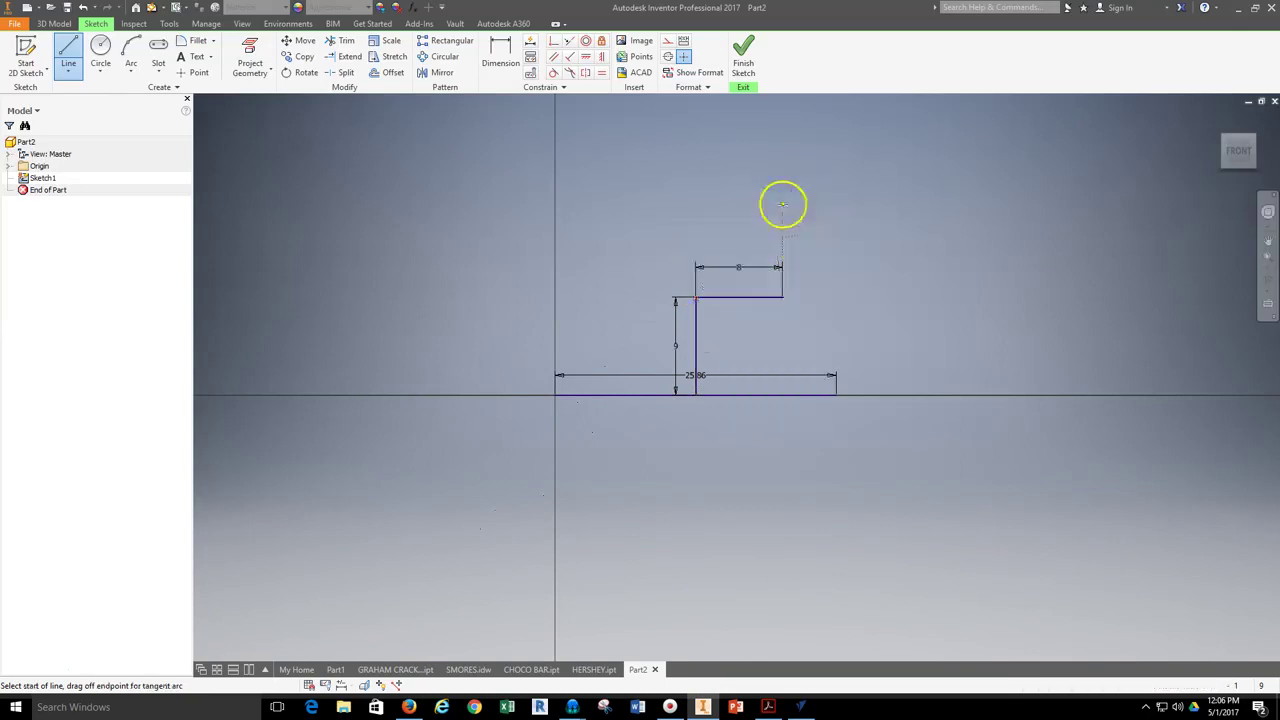
left_click(695, 296)
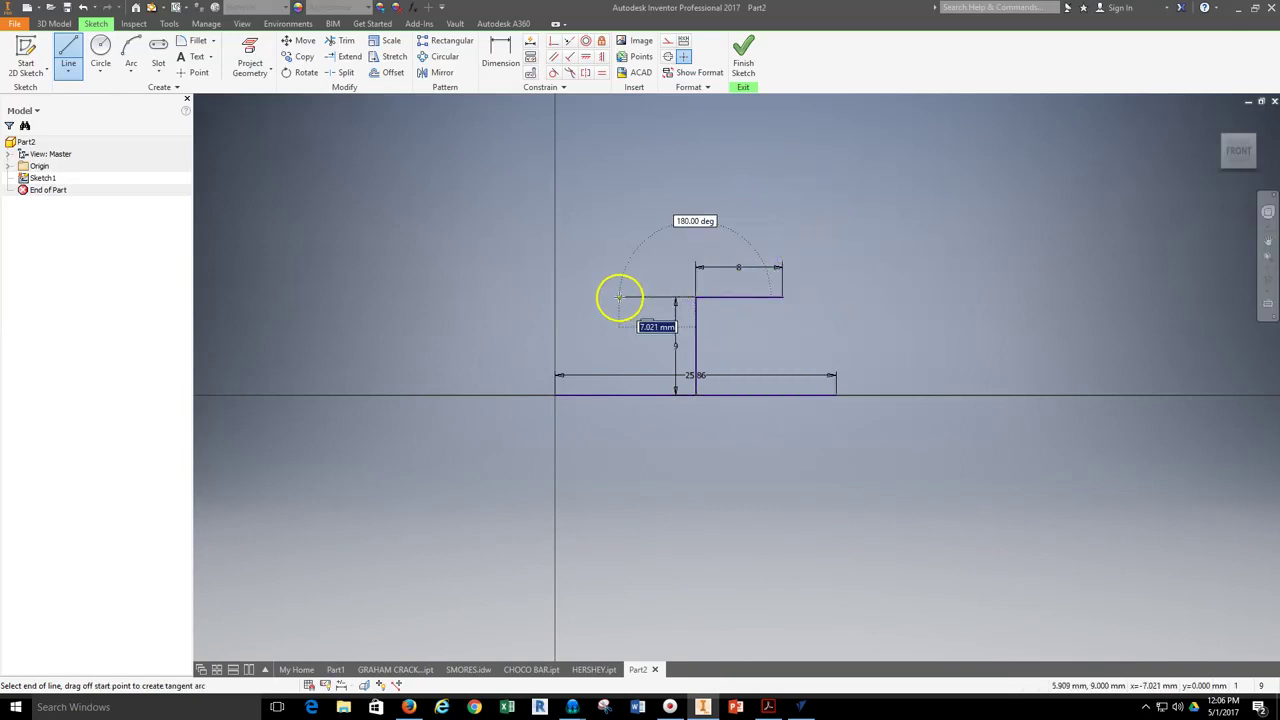
type("8")
key("Return")
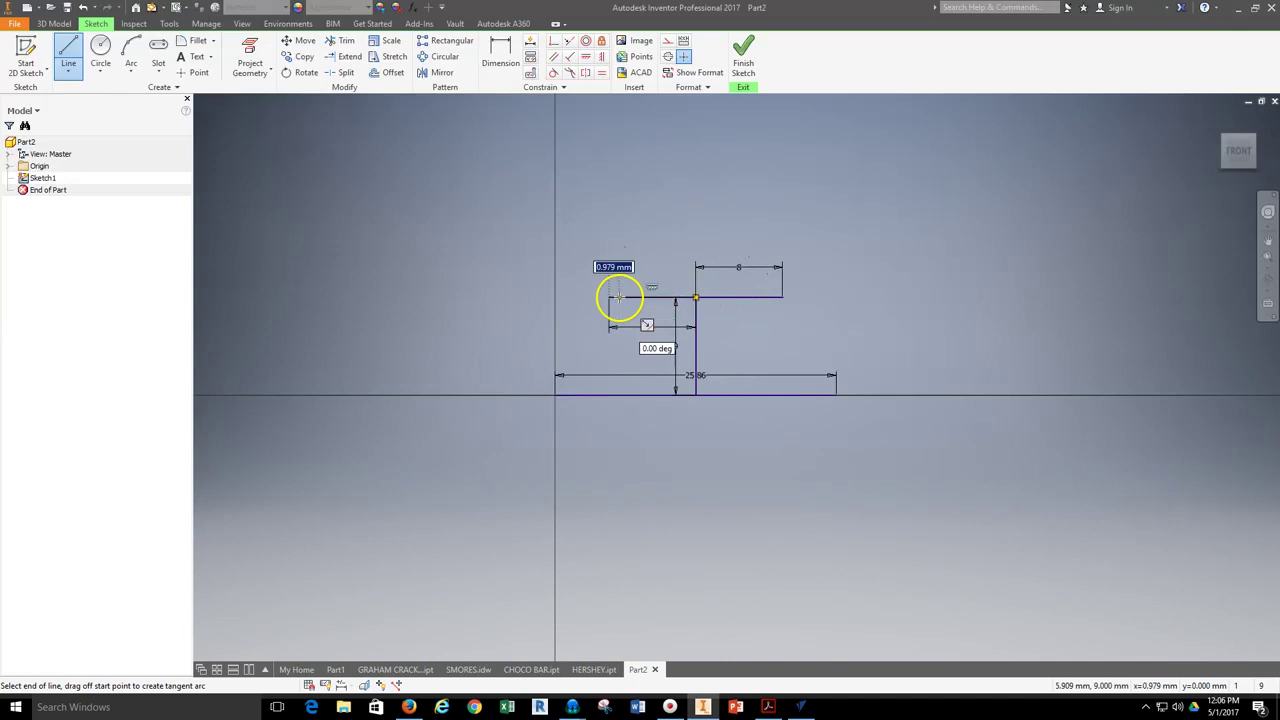
- Close the trapezoid with sloped lines joining each outer end of the upper edge to the matching baseline end
left_click(555, 395)
right_click(915, 260)
left_click(892, 243)
left_click(782, 297)
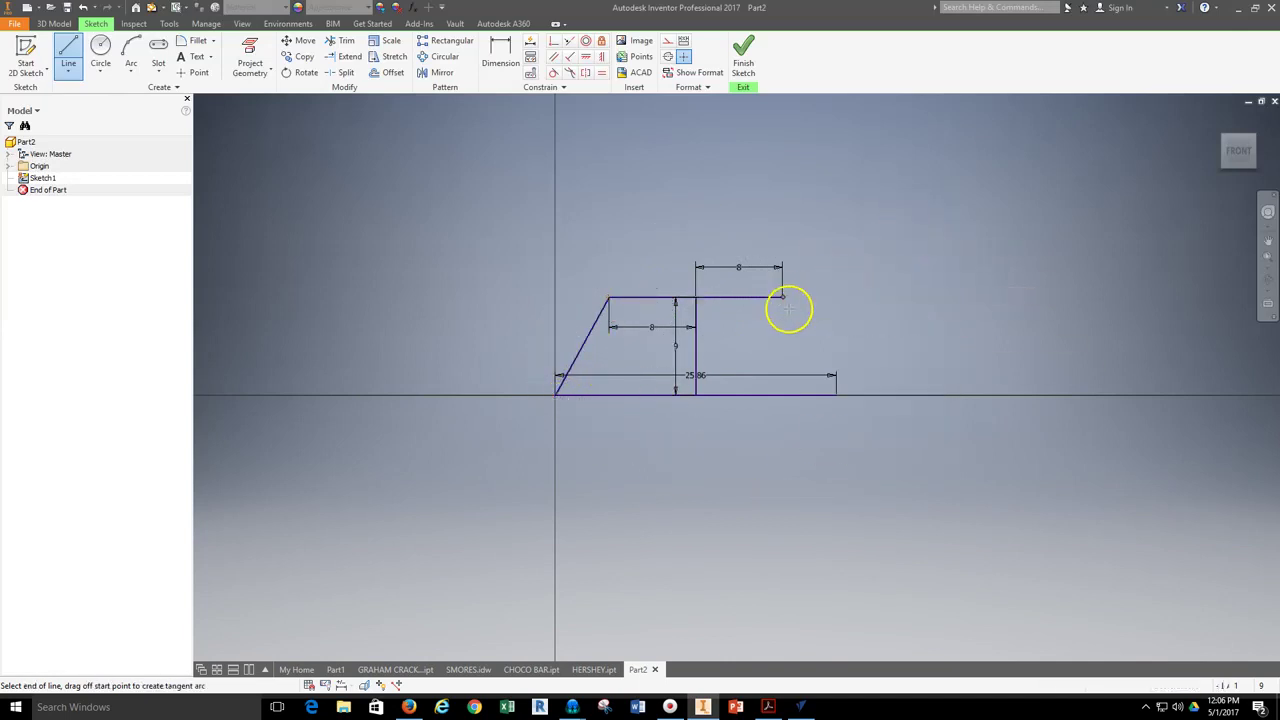
left_click(837, 396)
right_click(870, 249)
left_click(905, 252)
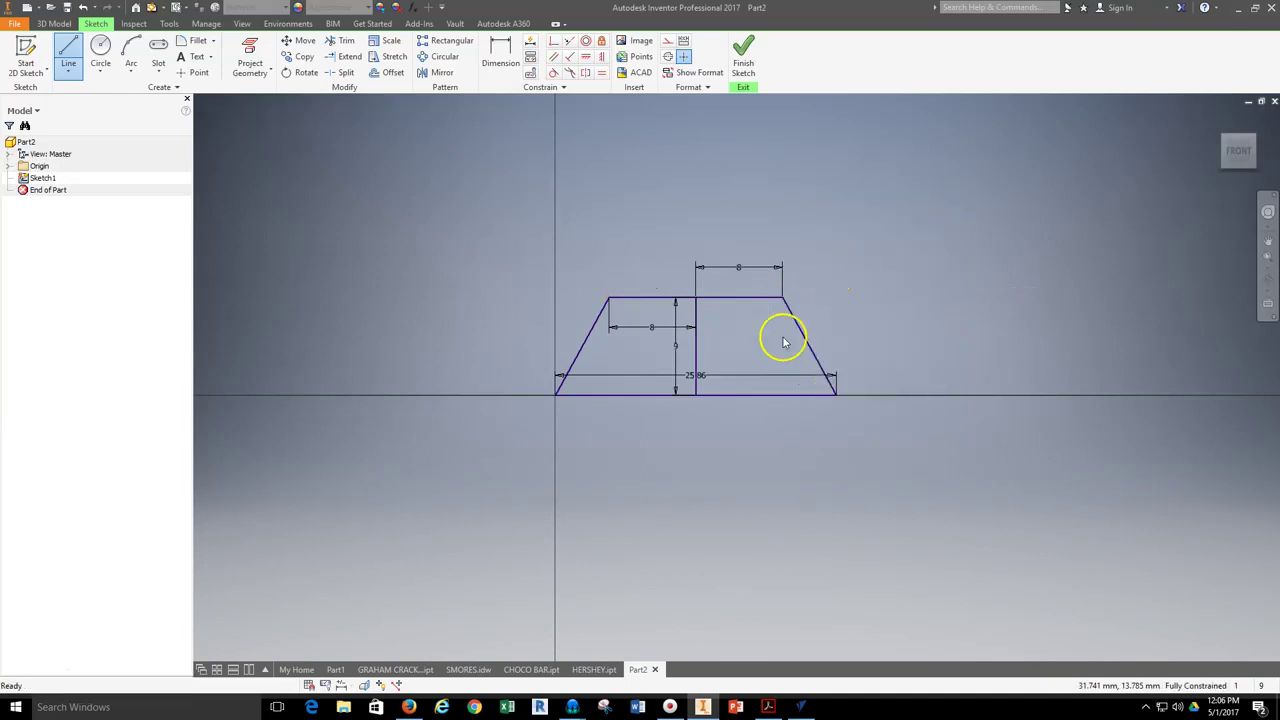
key("Escape")
- Delete the vertical construction line in the middle of the trapezoid
scroll(692, 332, "up", 3)
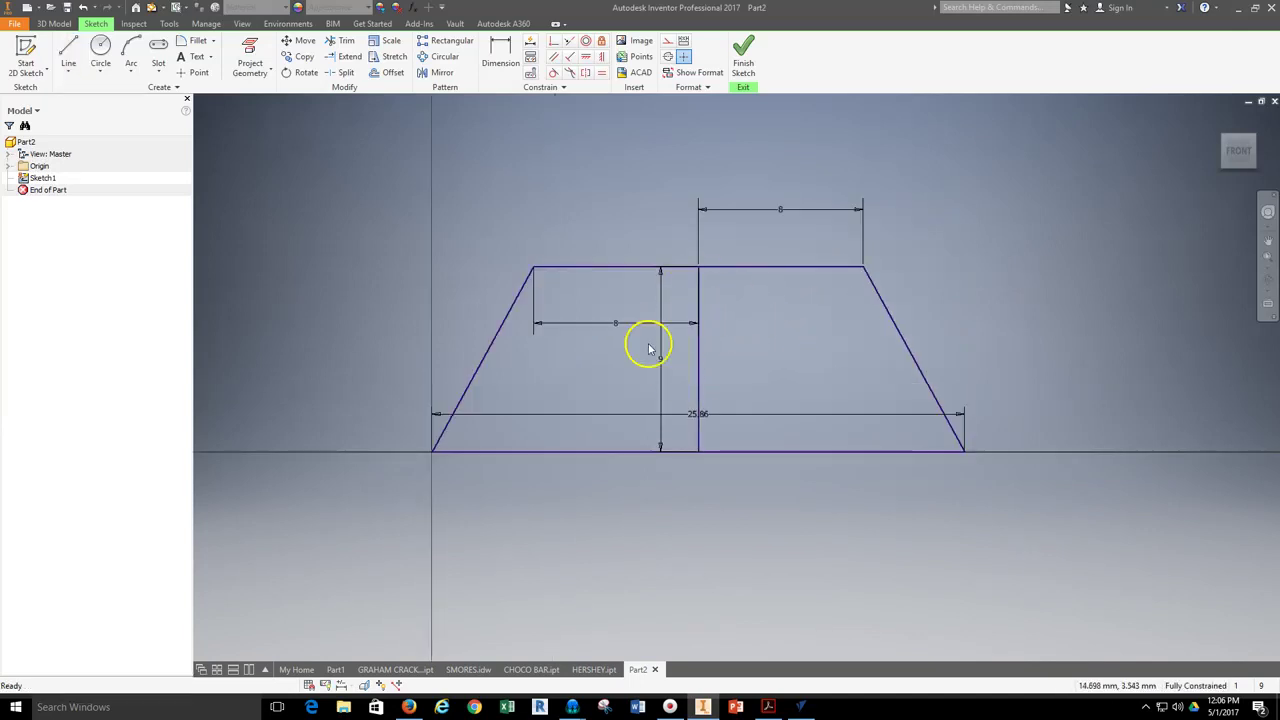
left_click(699, 346)
key("Delete")
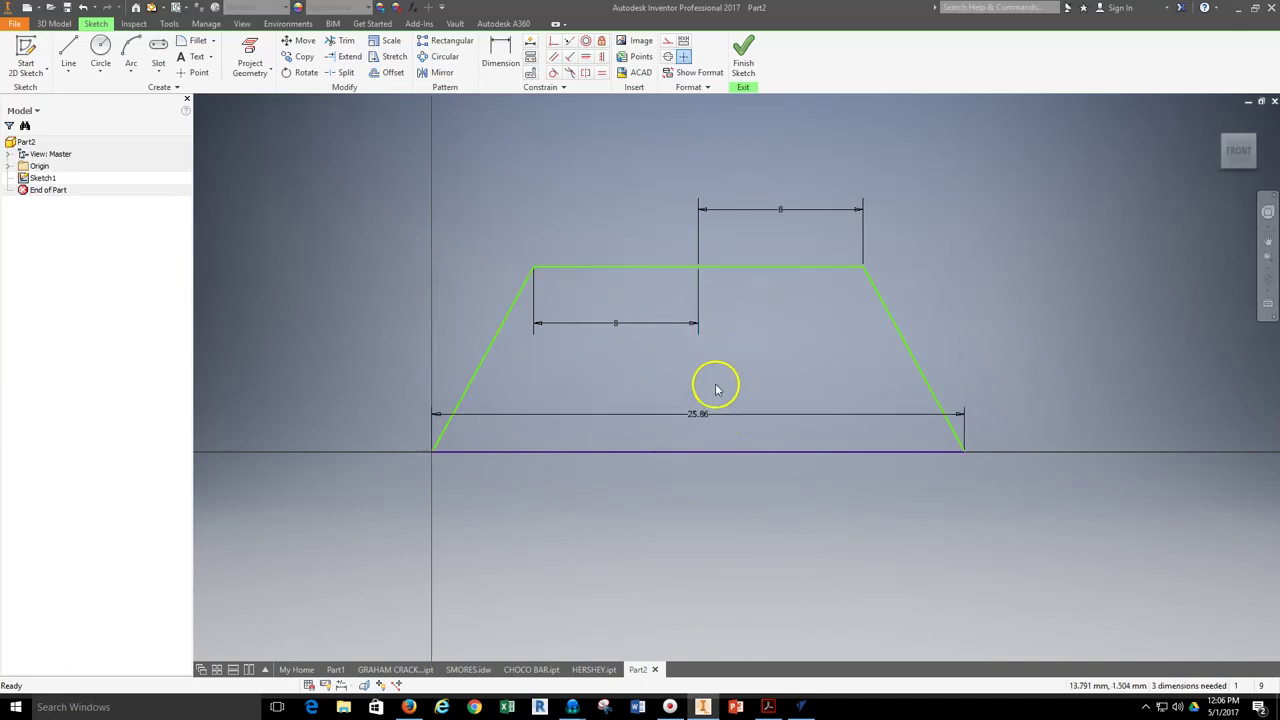
scroll(720, 372, "down", 2)
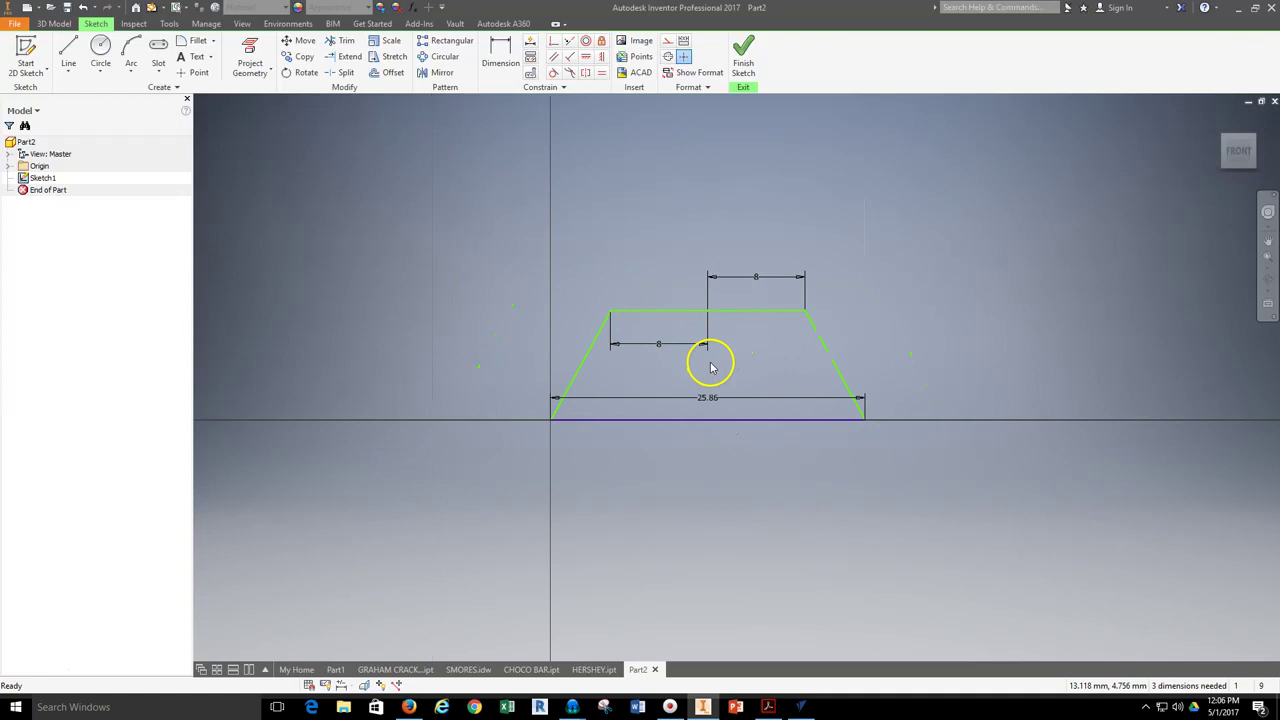
middle_click_drag(711, 360, 763, 374)
- Finish the sketch and extrude the trapezoid profile to the bar's 44.92 mm length from the reference drawing
left_click(743, 57)
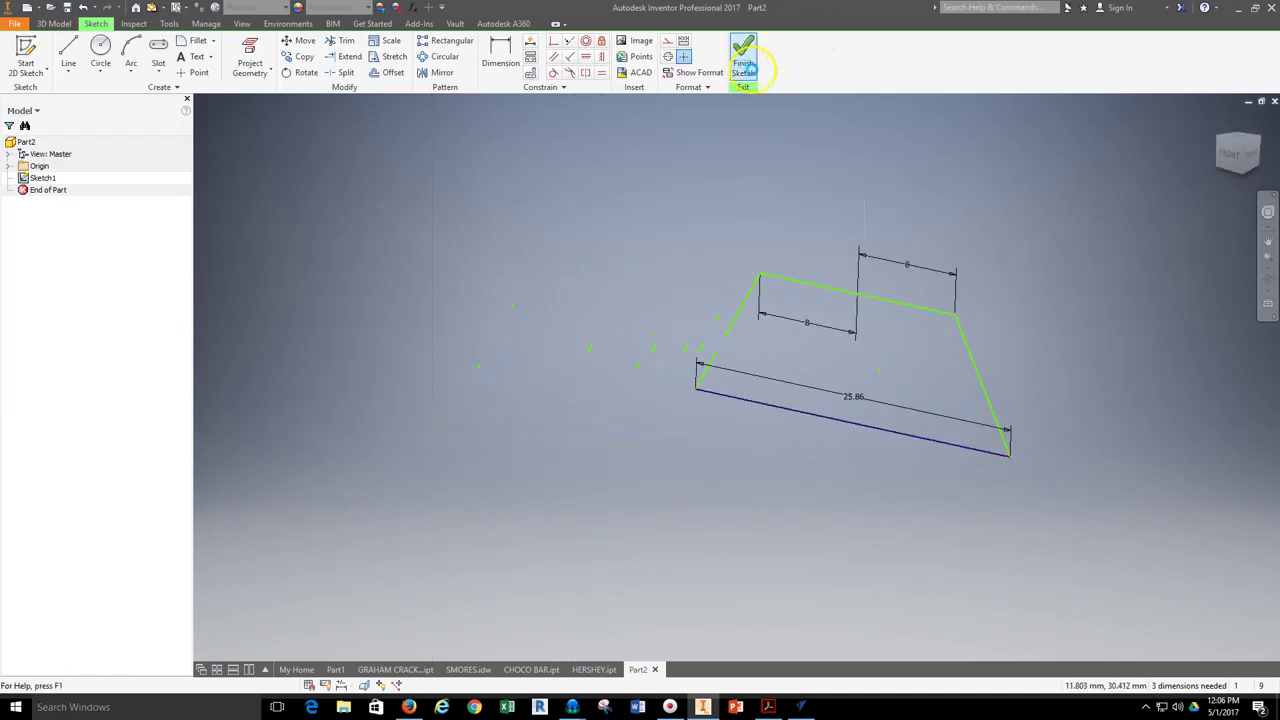
left_click(70, 50)
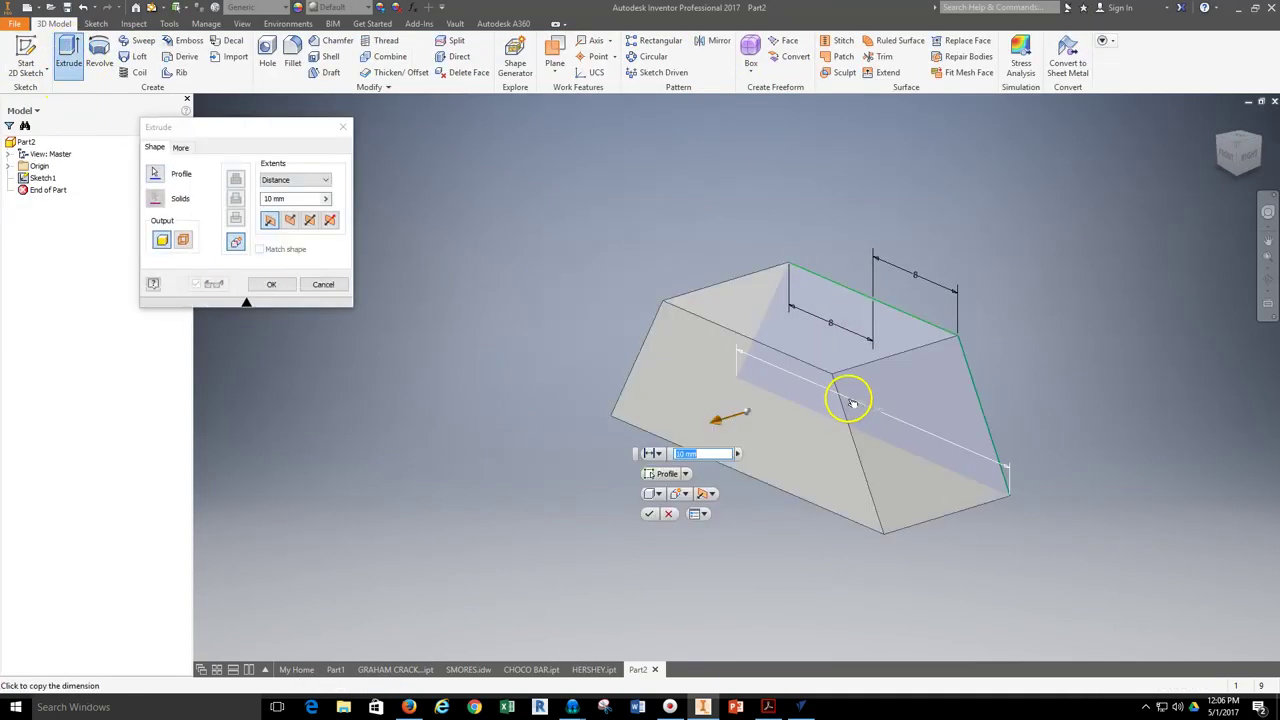
scroll(849, 394, "down", 2)
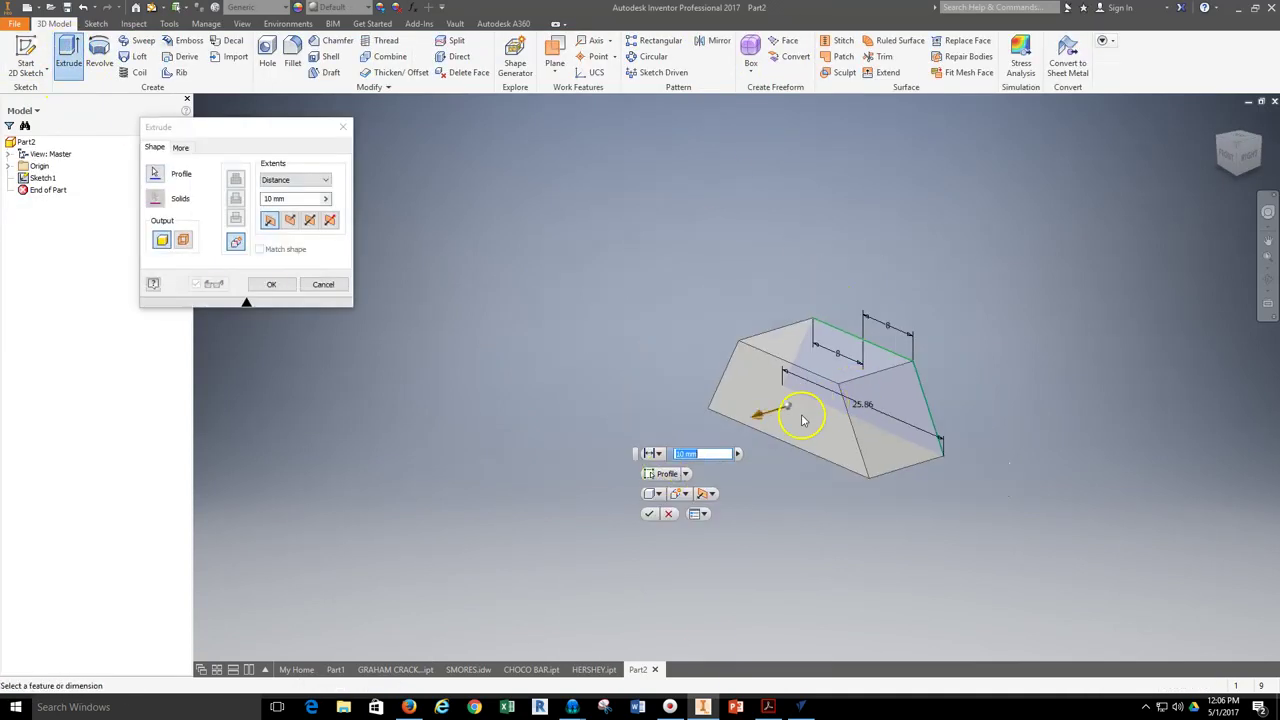
left_click(409, 706)
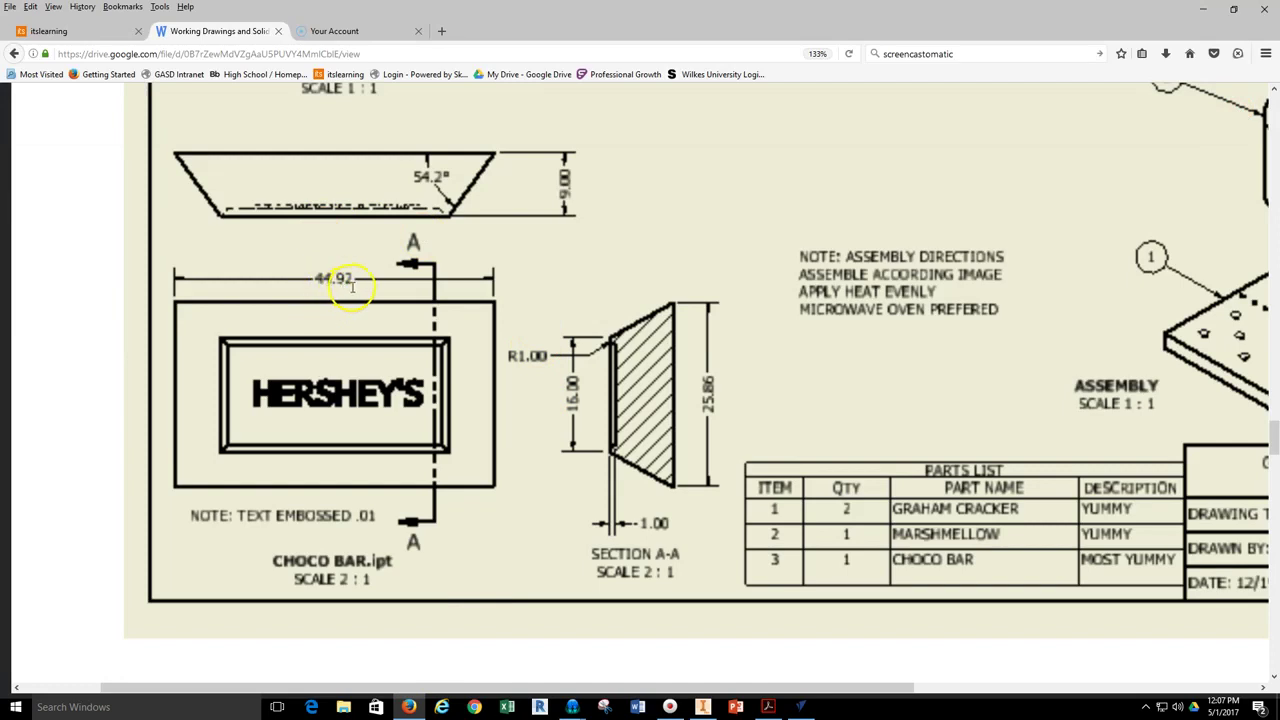
left_click(703, 706)
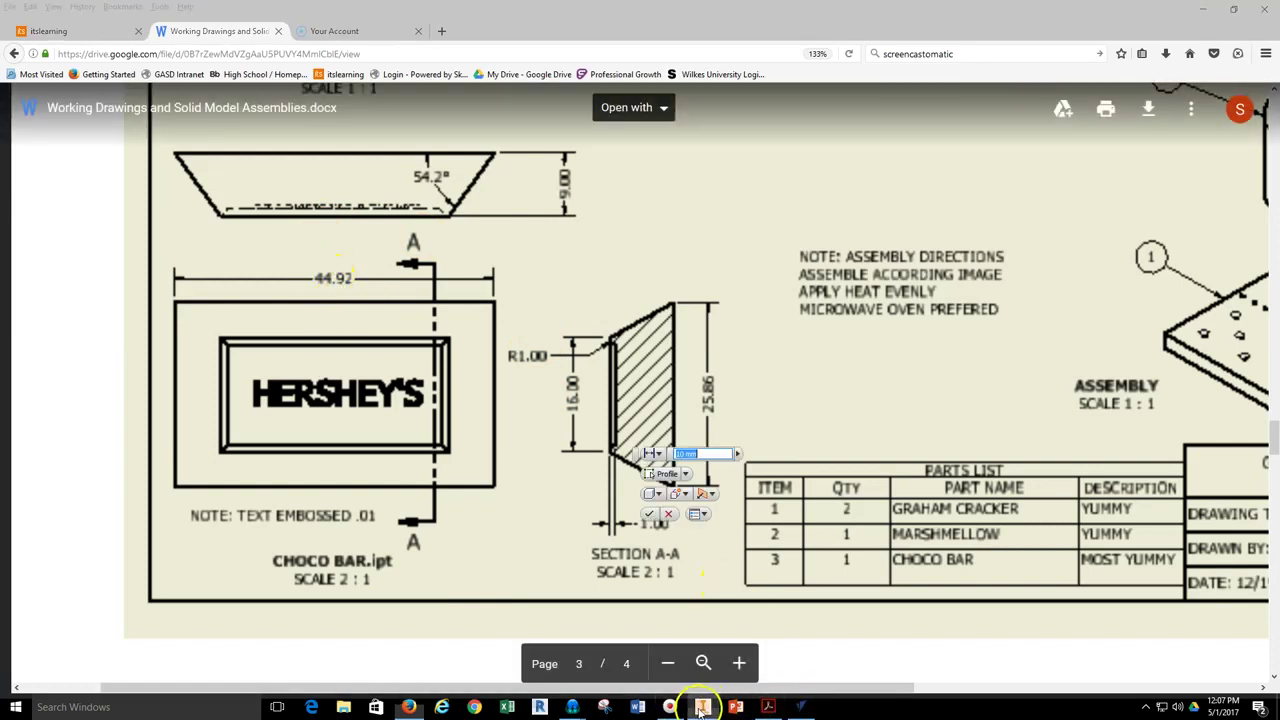
left_click(700, 706)
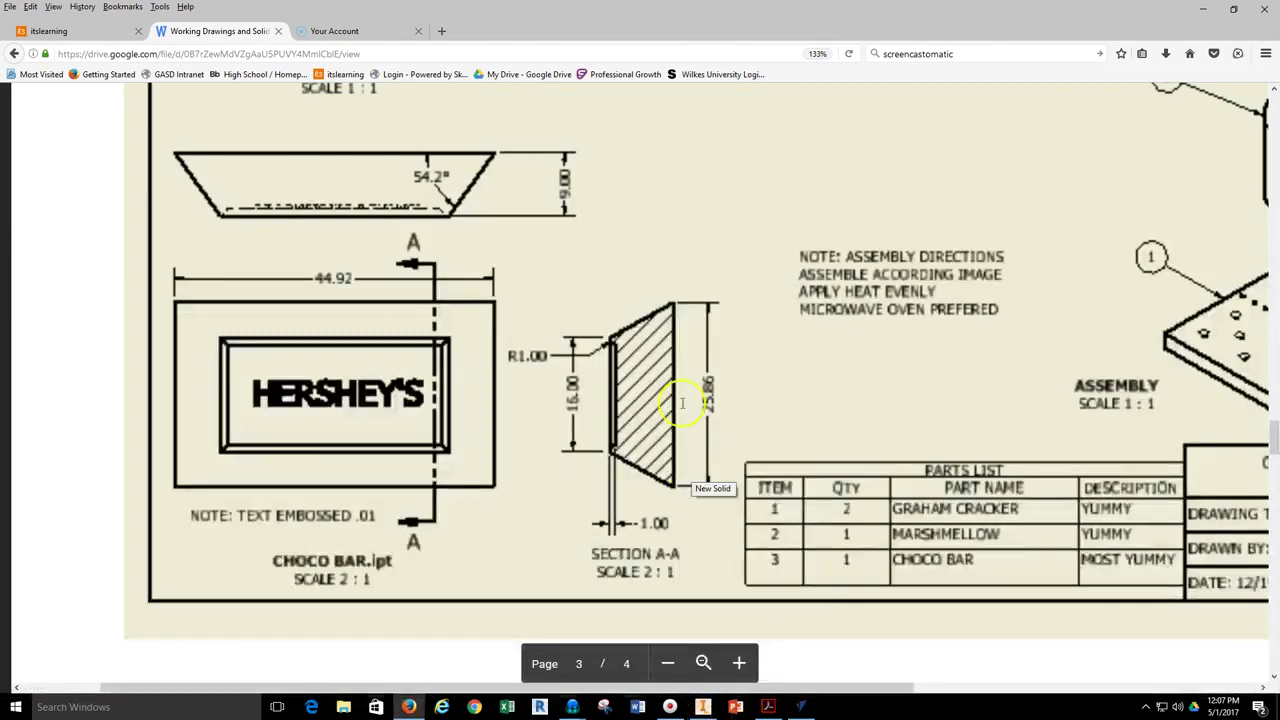
left_click(705, 706)
left_click_drag(294, 199, 252, 205)
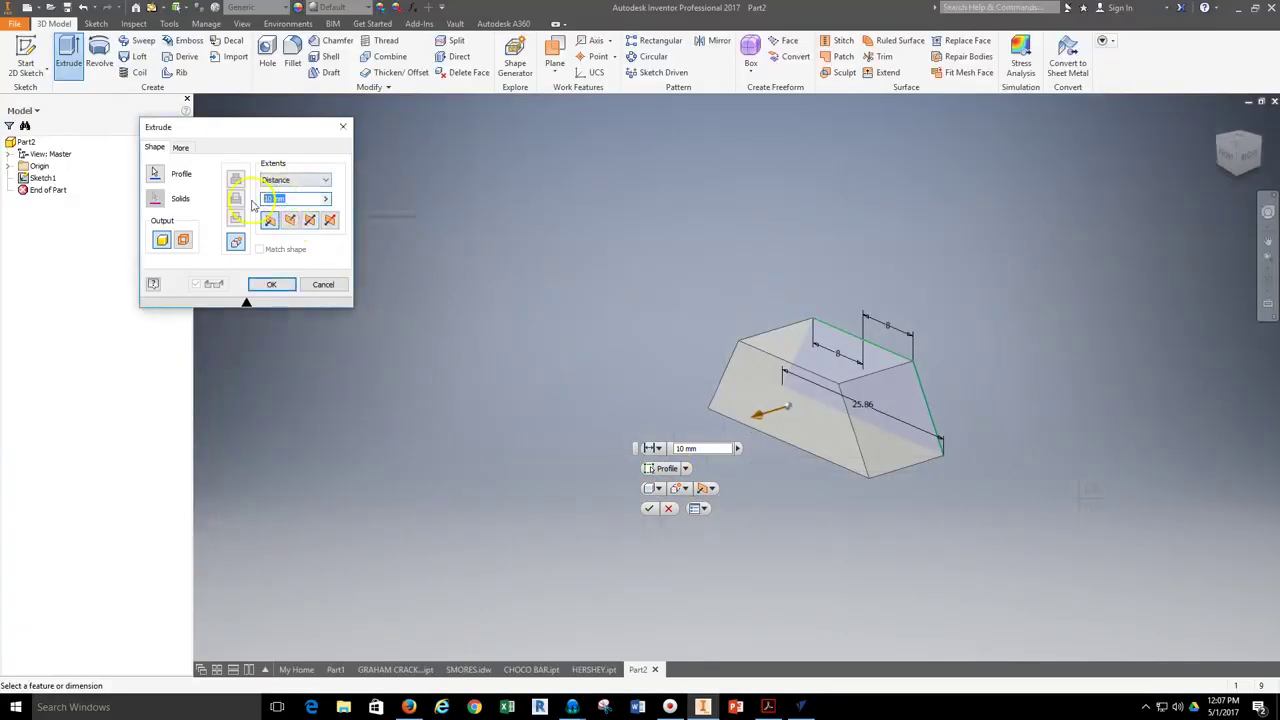
left_click(258, 287)
scroll(760, 410, "down", 3)
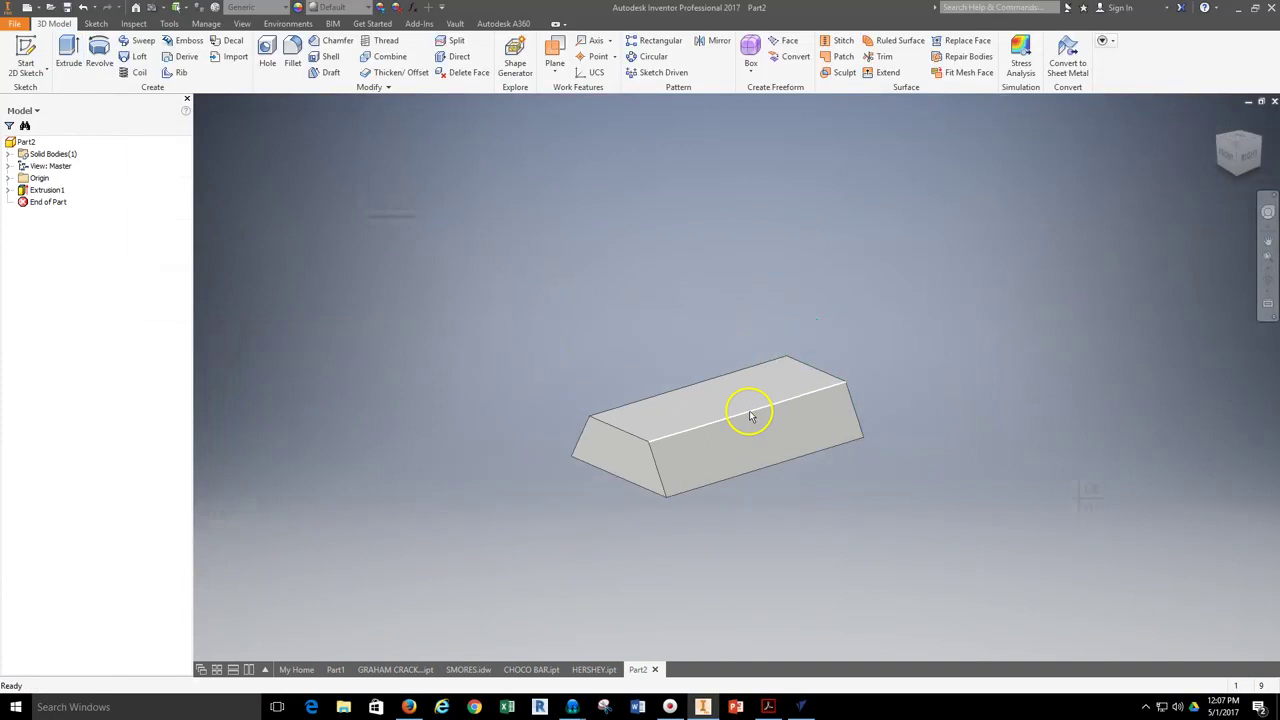
left_click(1267, 280)
left_click_drag(743, 463, 506, 443)
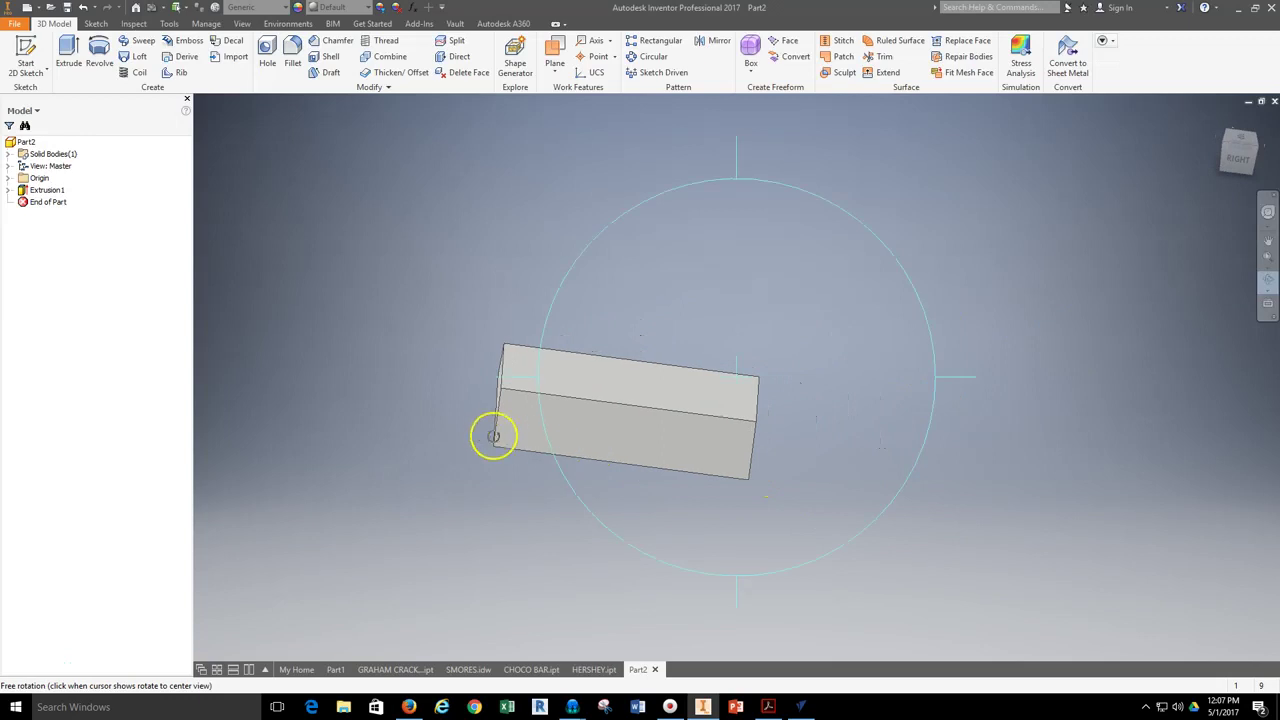
- Chamfer the upper edge of one end of the bar at distance 9 mm and angle 35.8°, measured from that end face
mouse_move(752, 440)
left_mouse_down()
mouse_move(766, 366)
mouse_move(757, 443)
left_mouse_up()
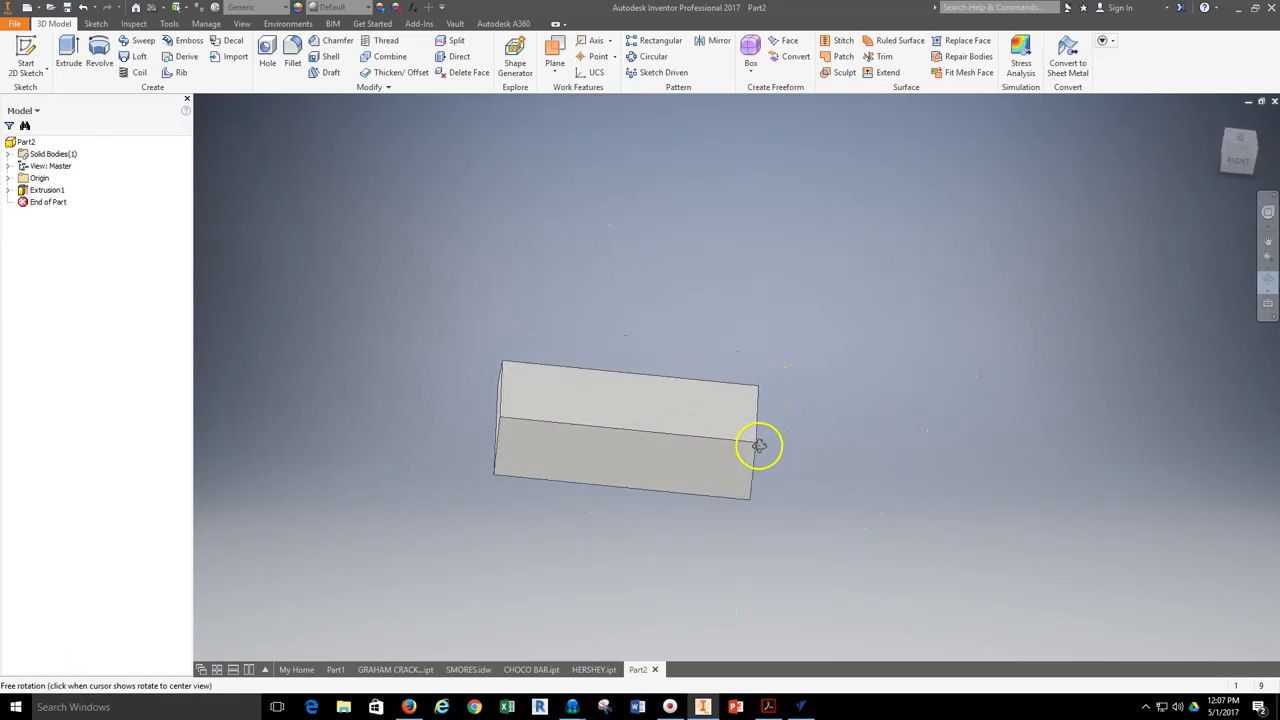
right_click(412, 288)
left_click(305, 286)
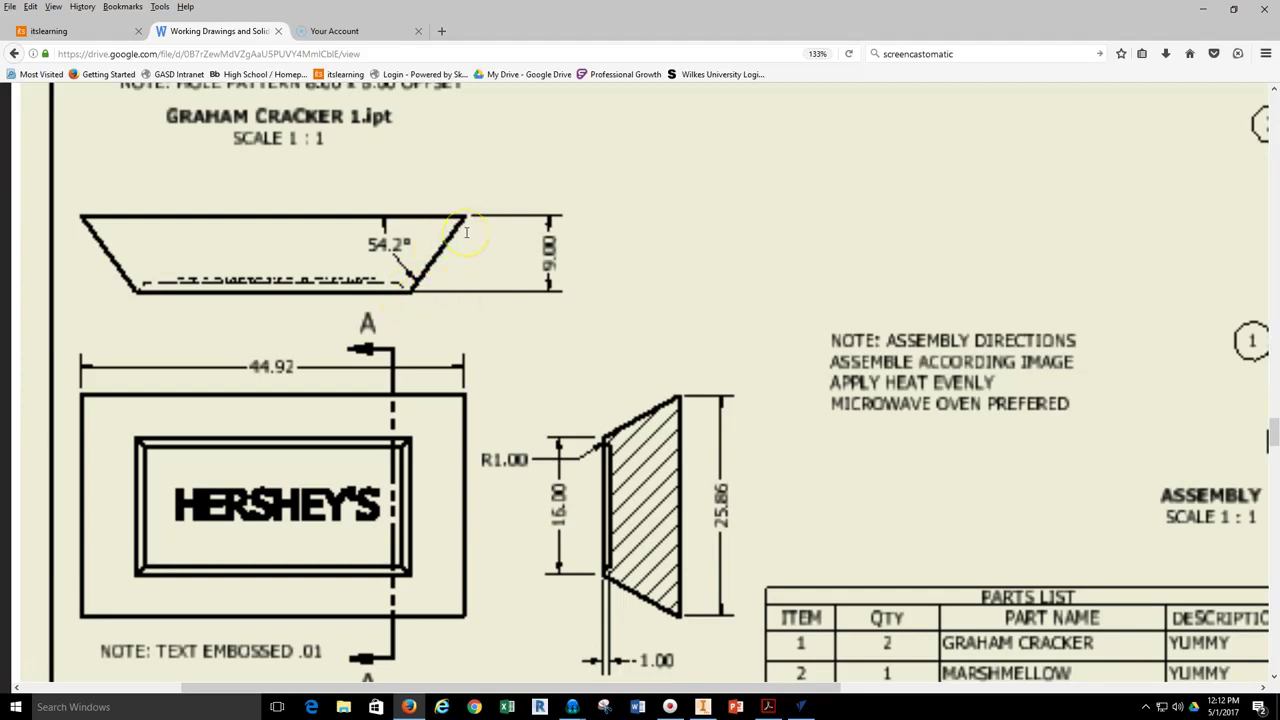
left_click(702, 707)
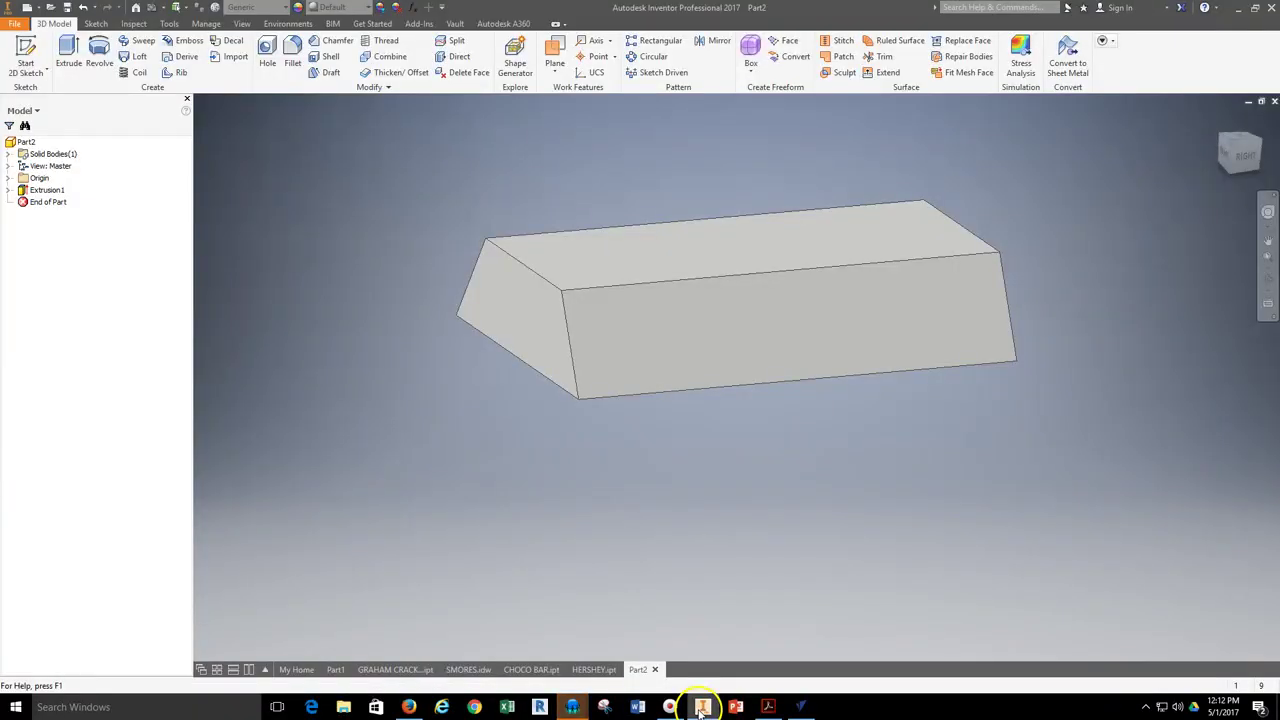
left_click(339, 44)
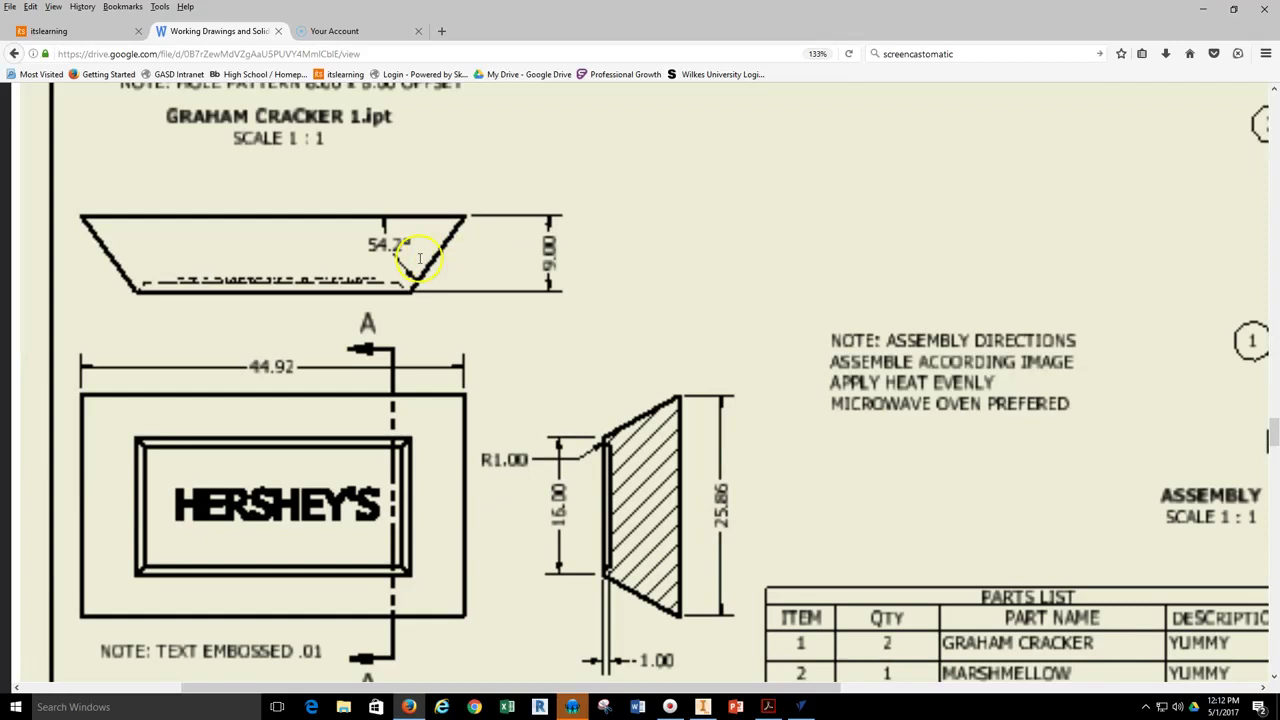
left_click(704, 708)
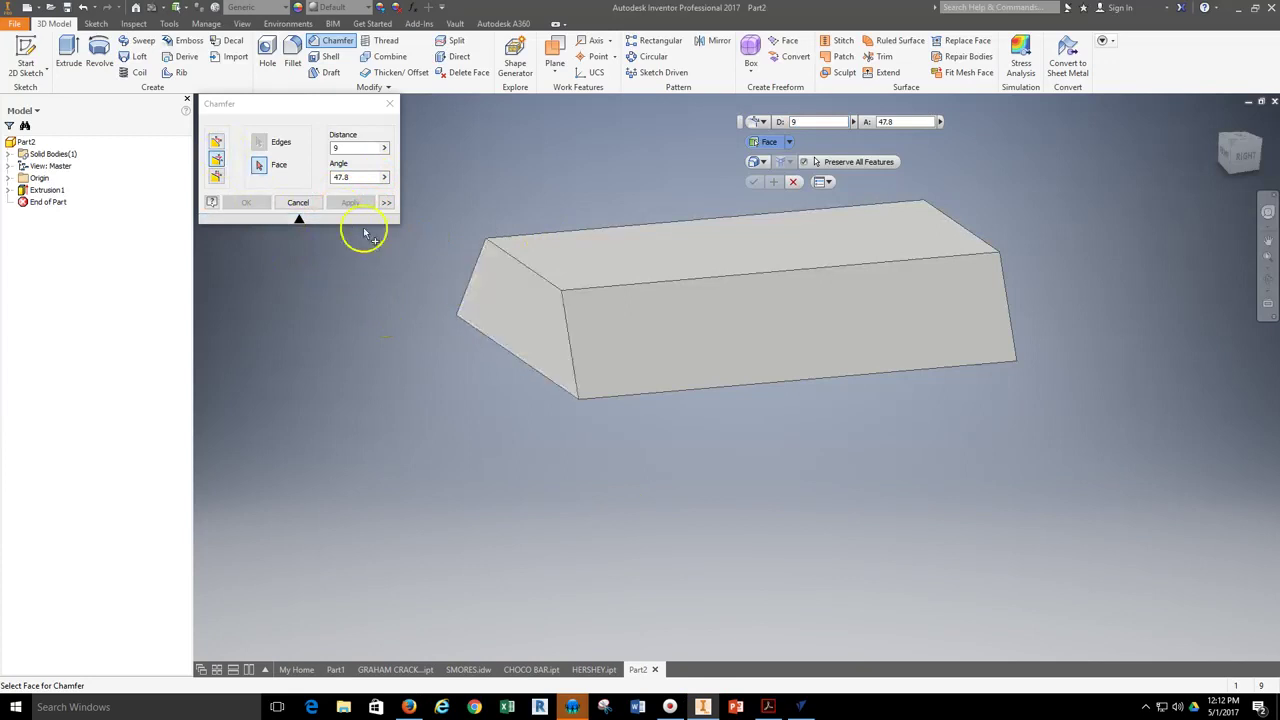
left_click(520, 318)
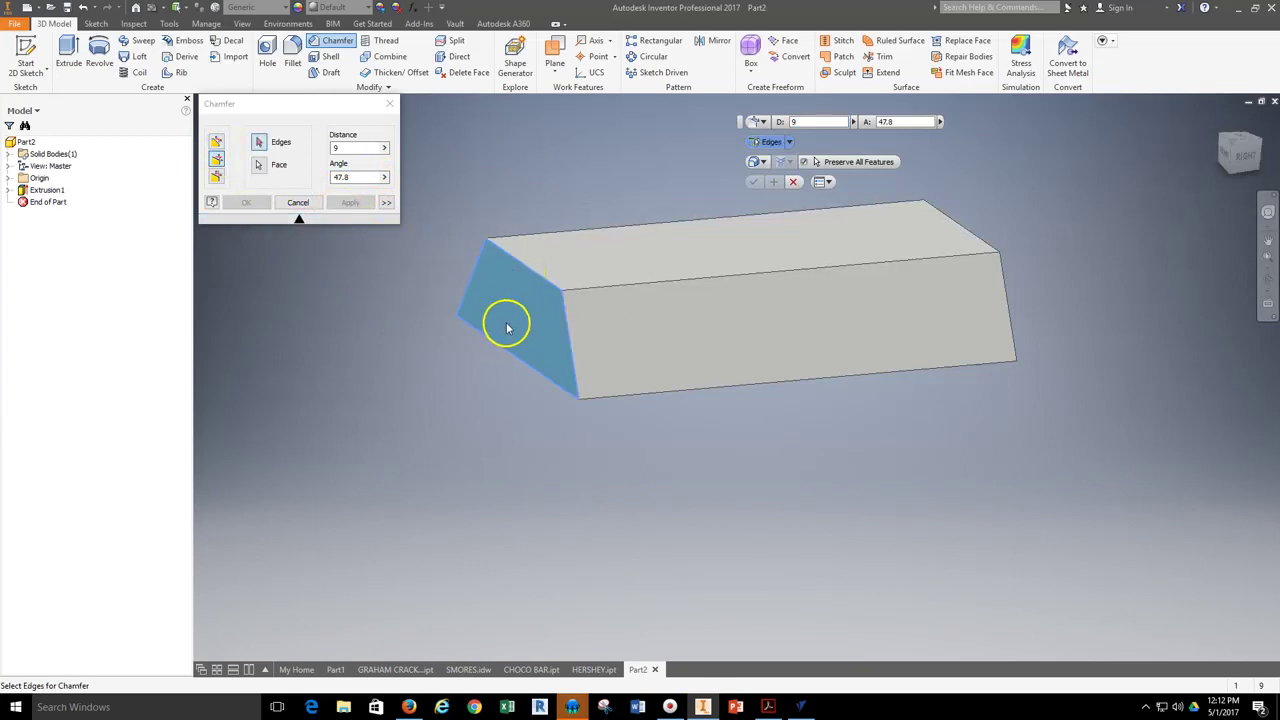
left_click(361, 147)
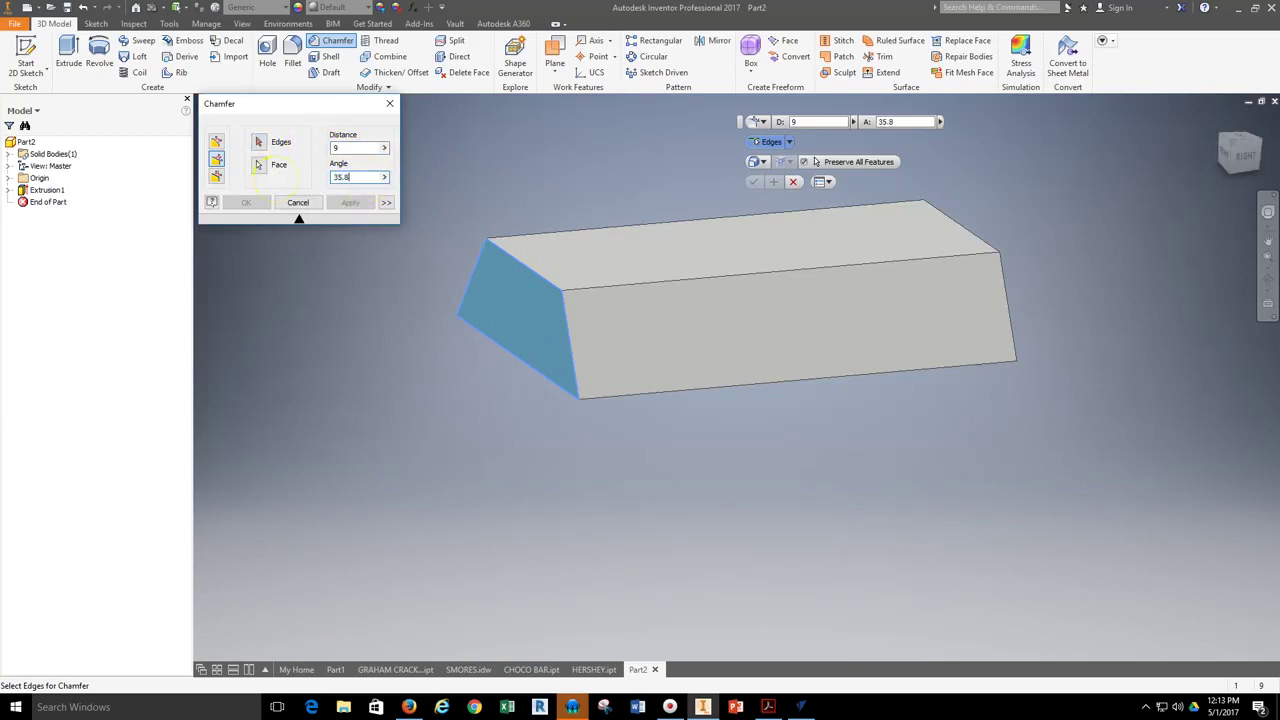
left_click(510, 250)
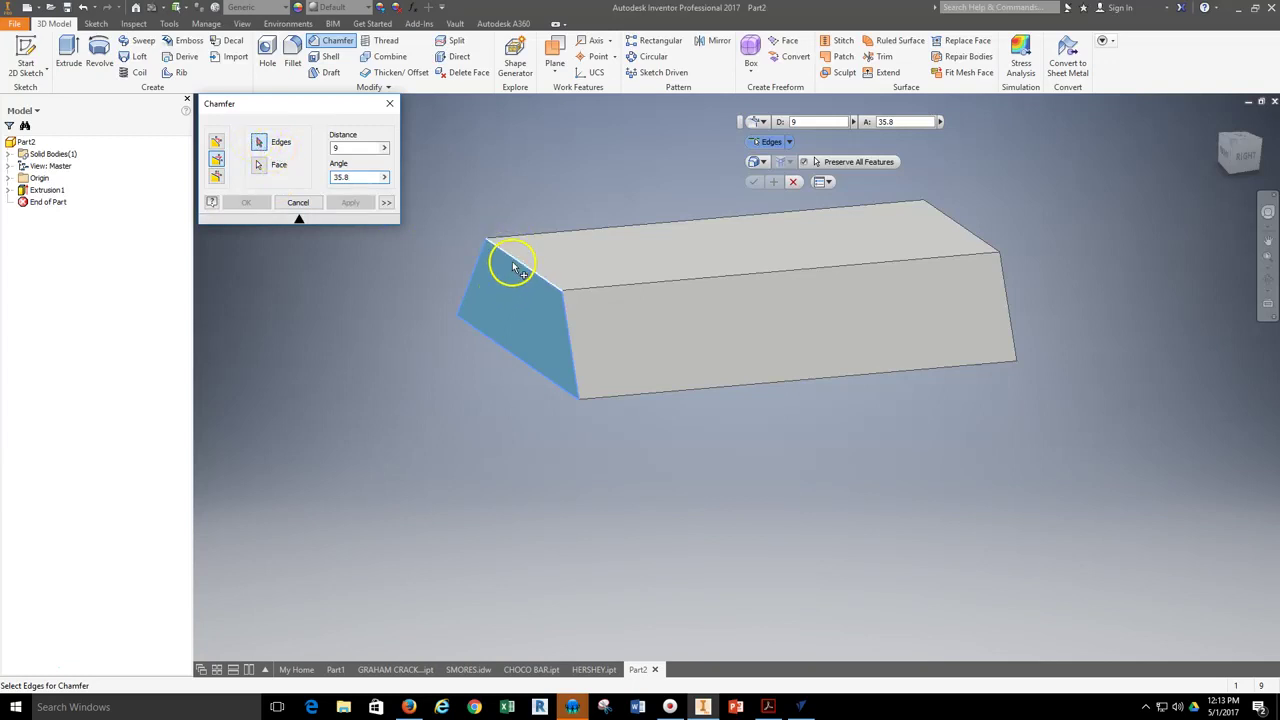
left_click(514, 260)
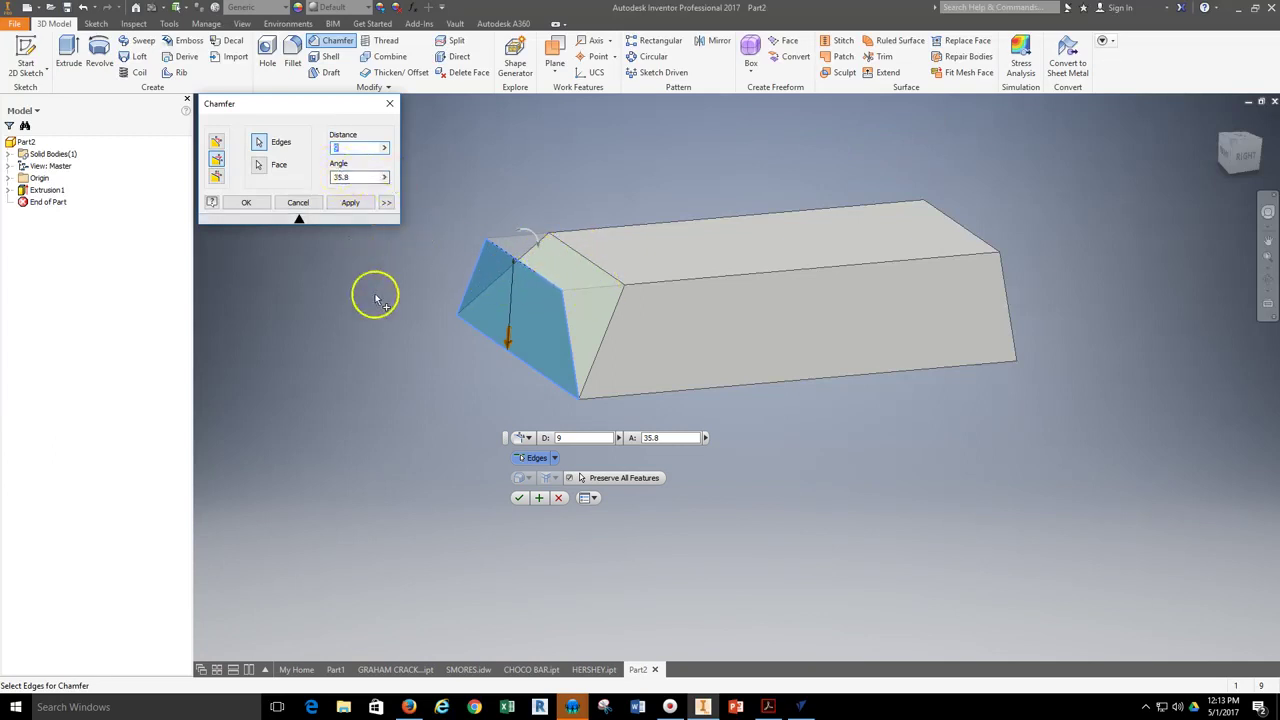
left_click(350, 202)
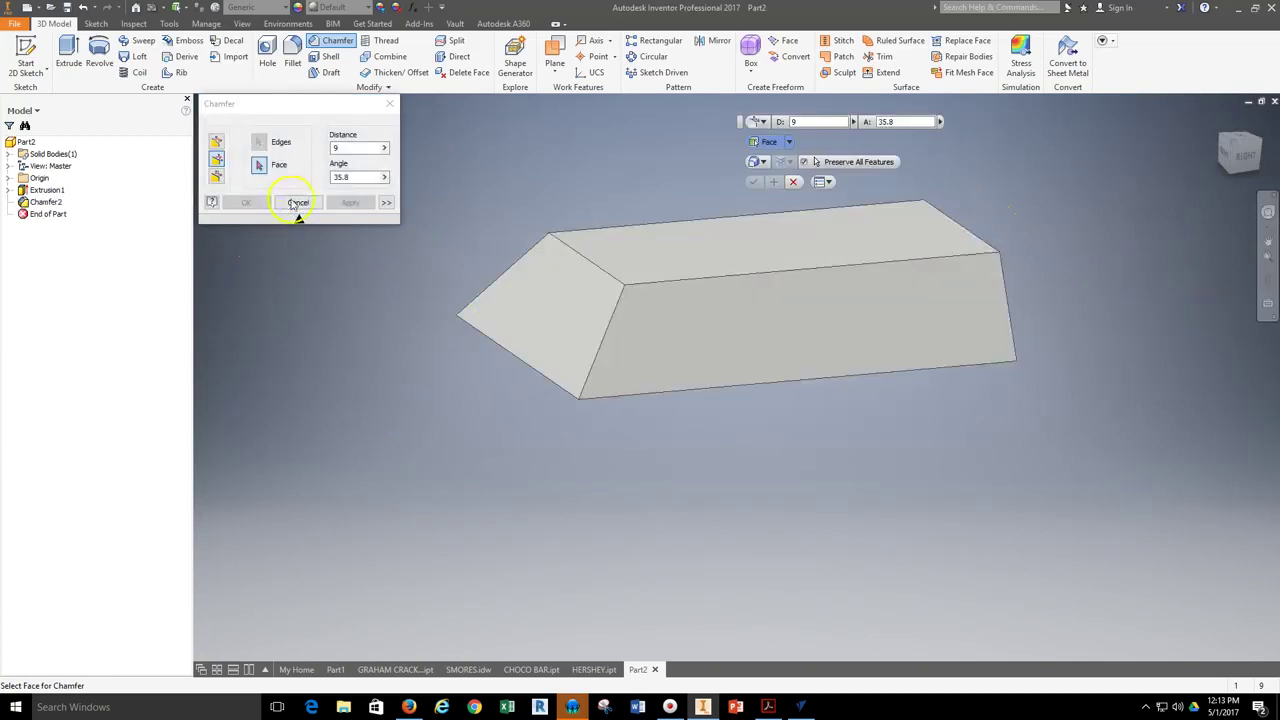
left_click(298, 202)
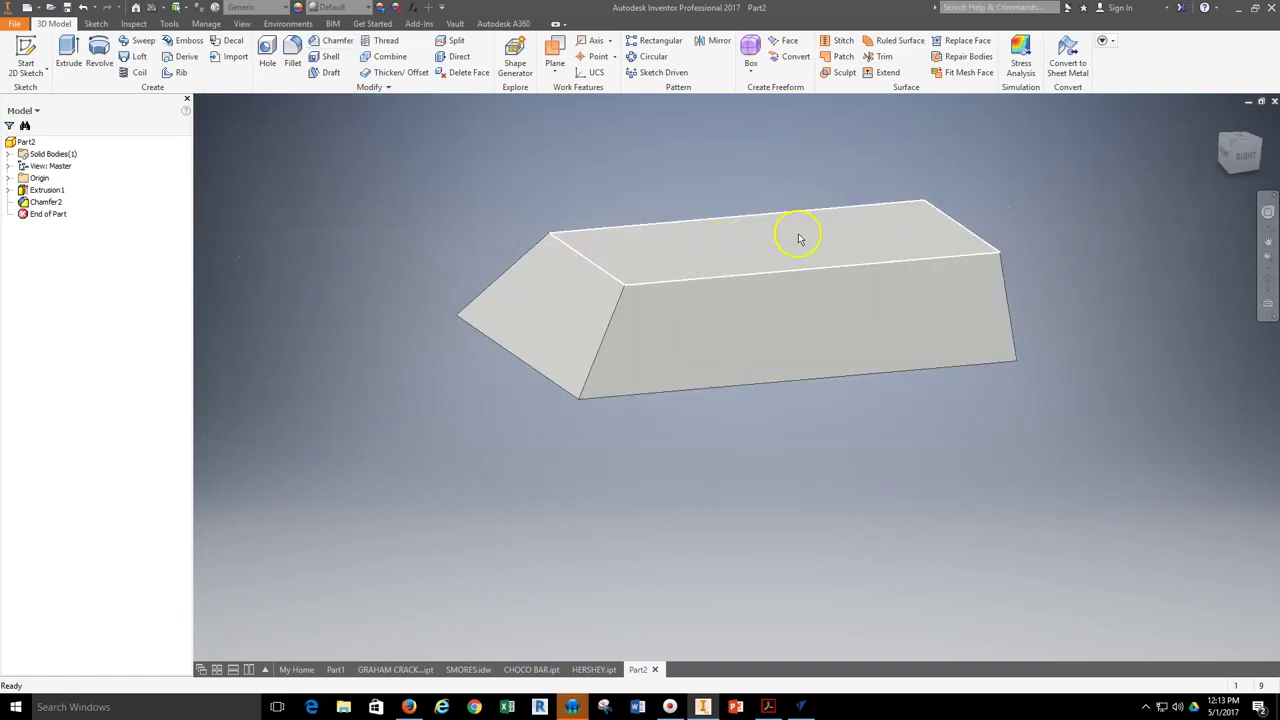
- Chamfer the upper edge of the bar's opposite end with the same 9 mm distance and 35.8° angle from its end face
left_click(1267, 283)
left_click_drag(829, 418, 660, 429)
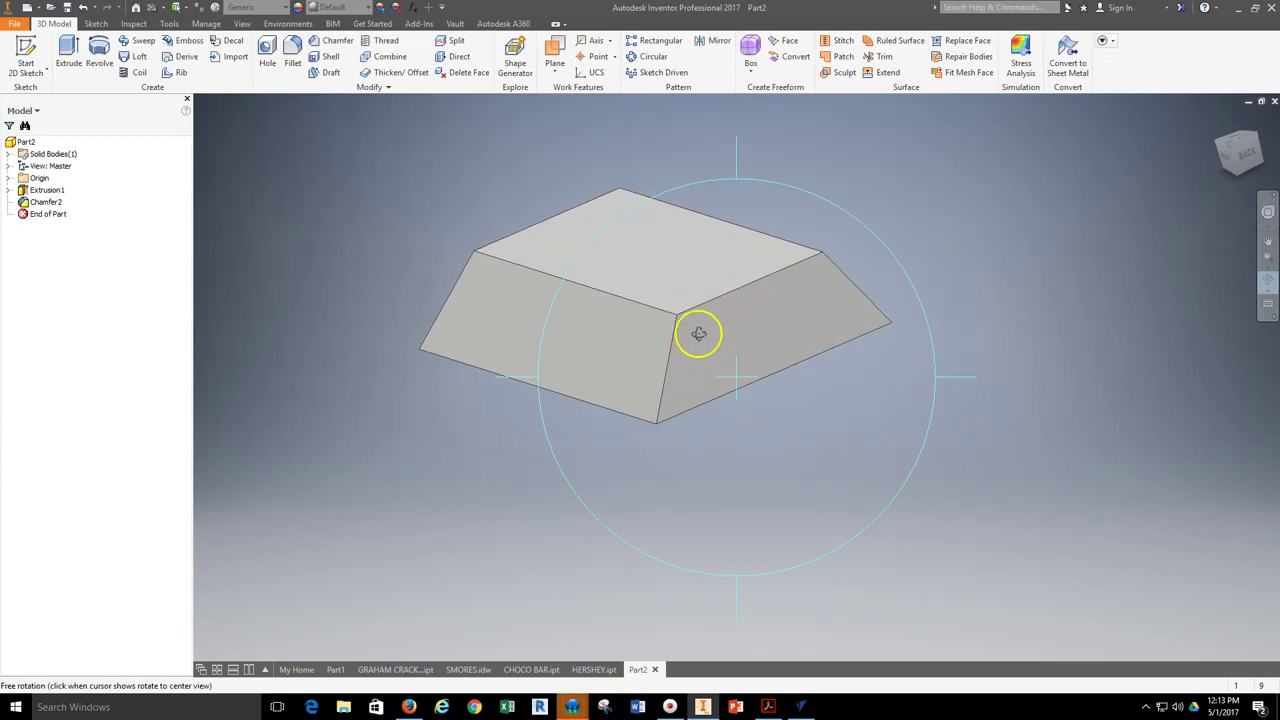
right_click(329, 234)
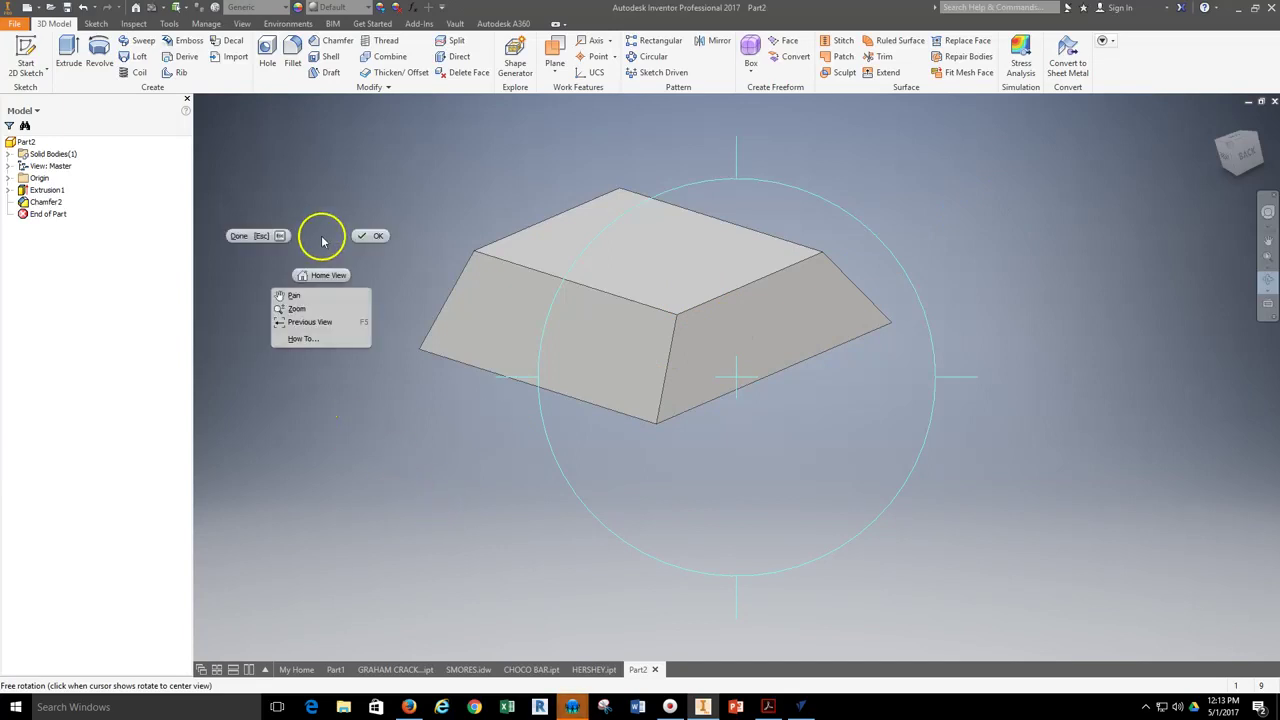
left_click(377, 234)
left_click(325, 42)
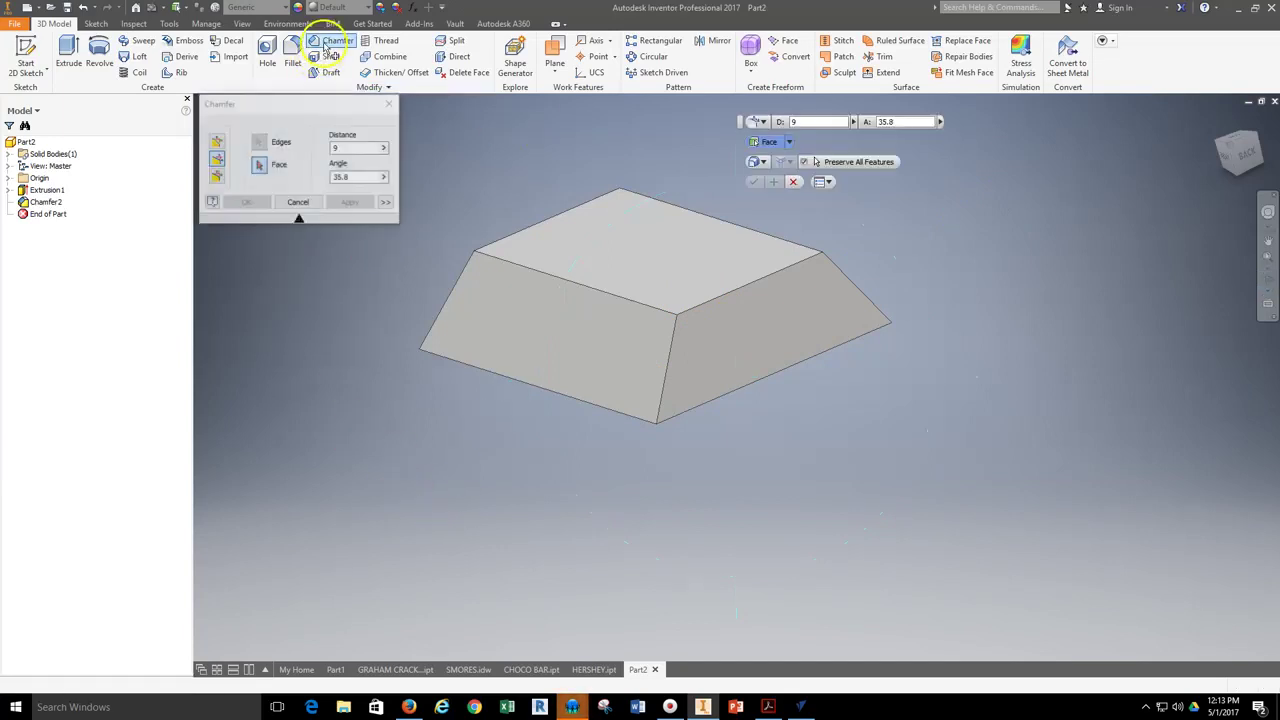
left_click(756, 348)
left_click(737, 289)
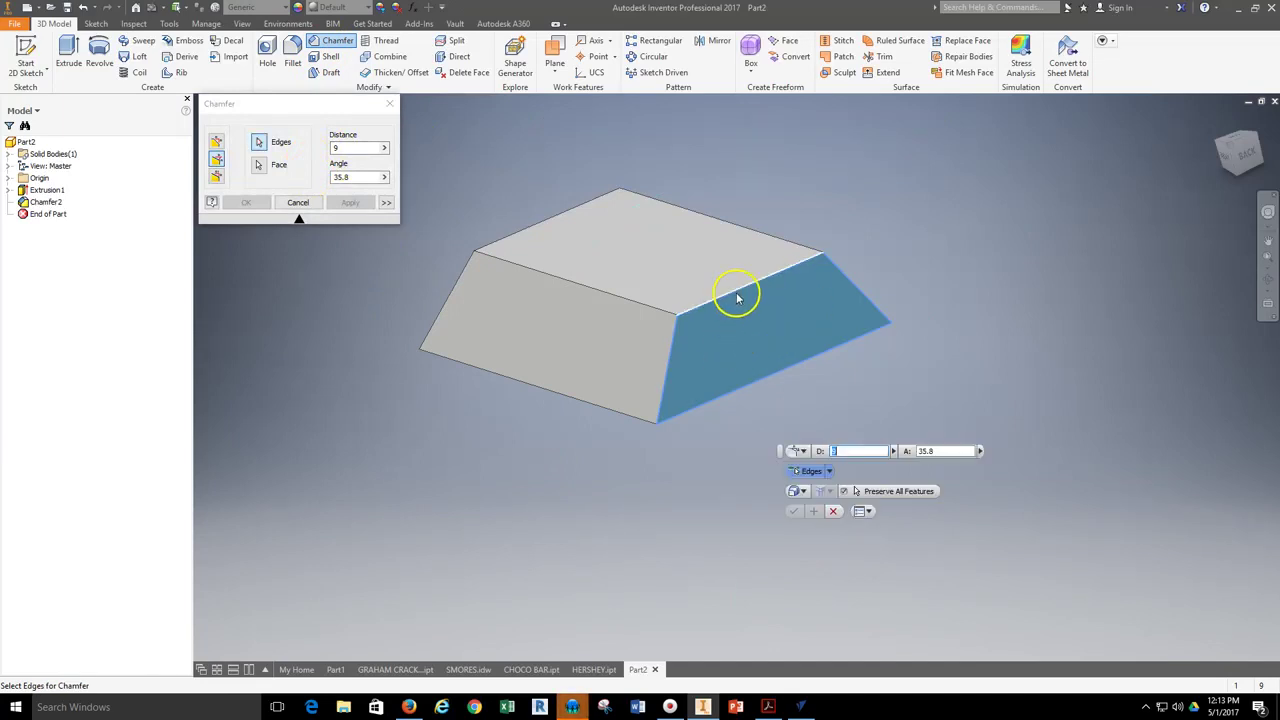
left_click(1266, 280)
left_click_drag(811, 414, 914, 394)
left_click(350, 202)
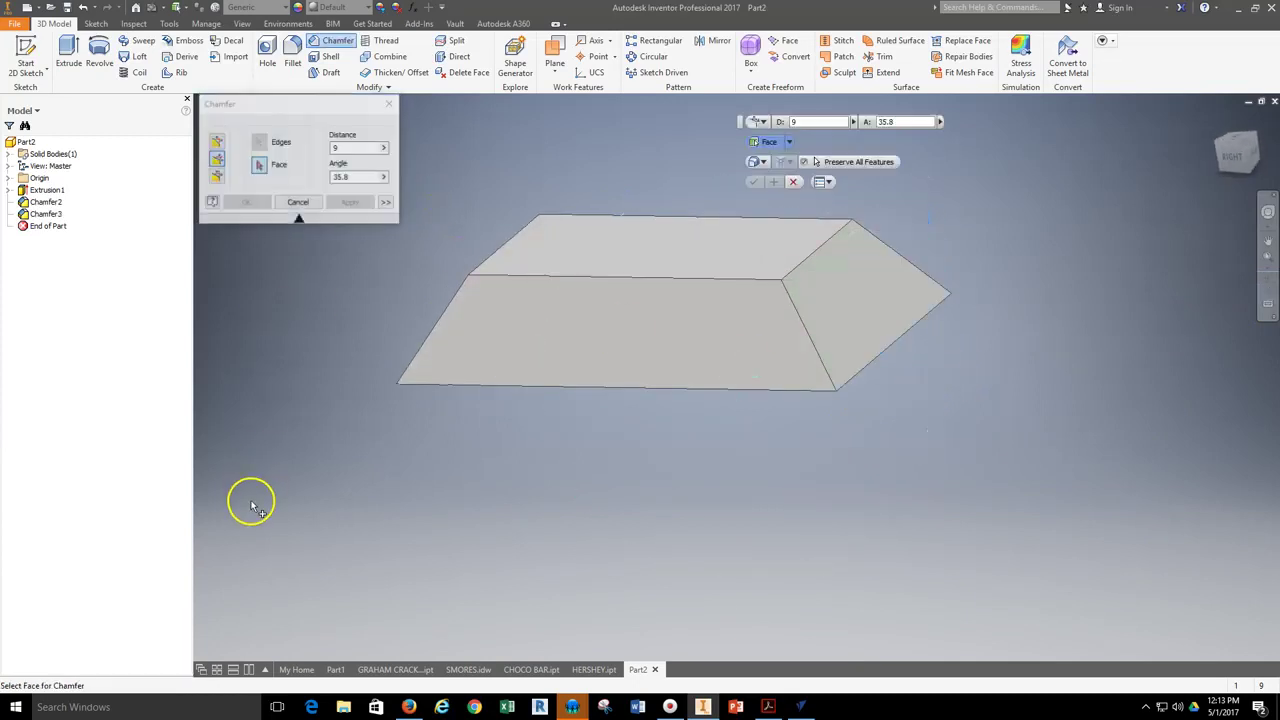
left_click(298, 202)
- Check the recess and lettering details in the reference drawing and start a 2D sketch on the bar's small rectangular top face
left_click(1268, 281)
left_click_drag(791, 443, 770, 507)
right_click(407, 251)
left_click(453, 252)
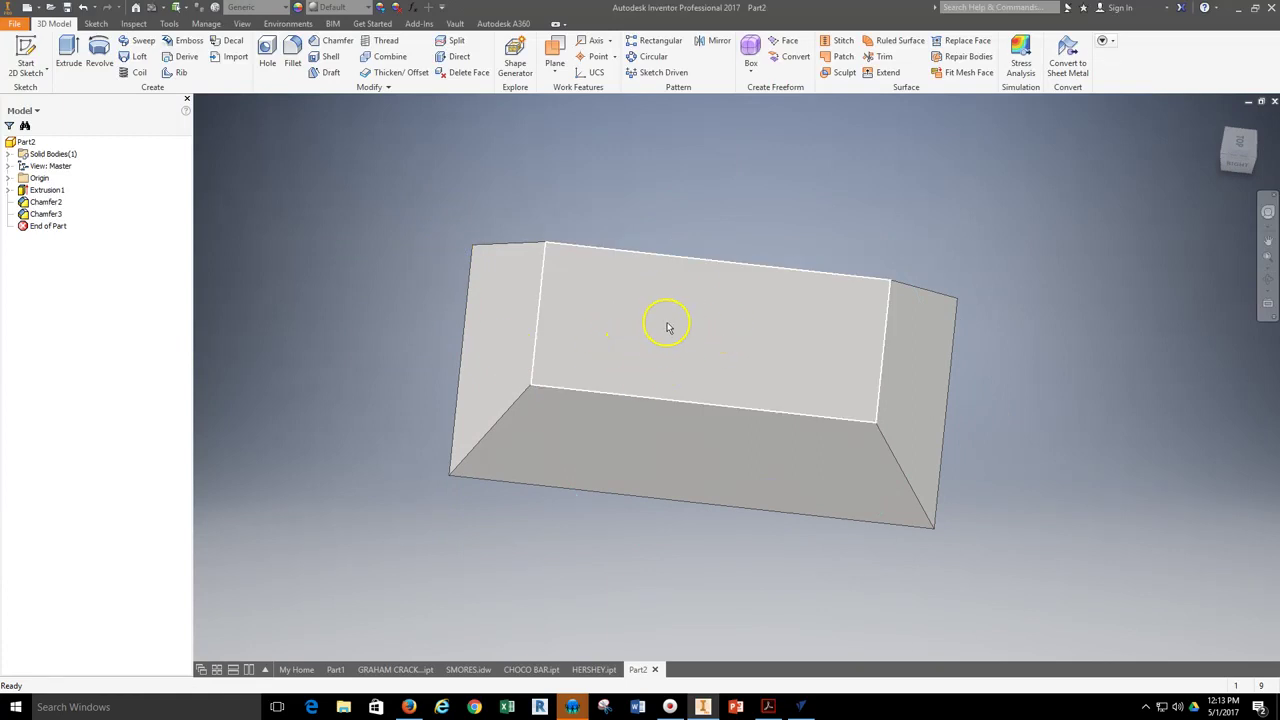
middle_click_drag(641, 335, 642, 364)
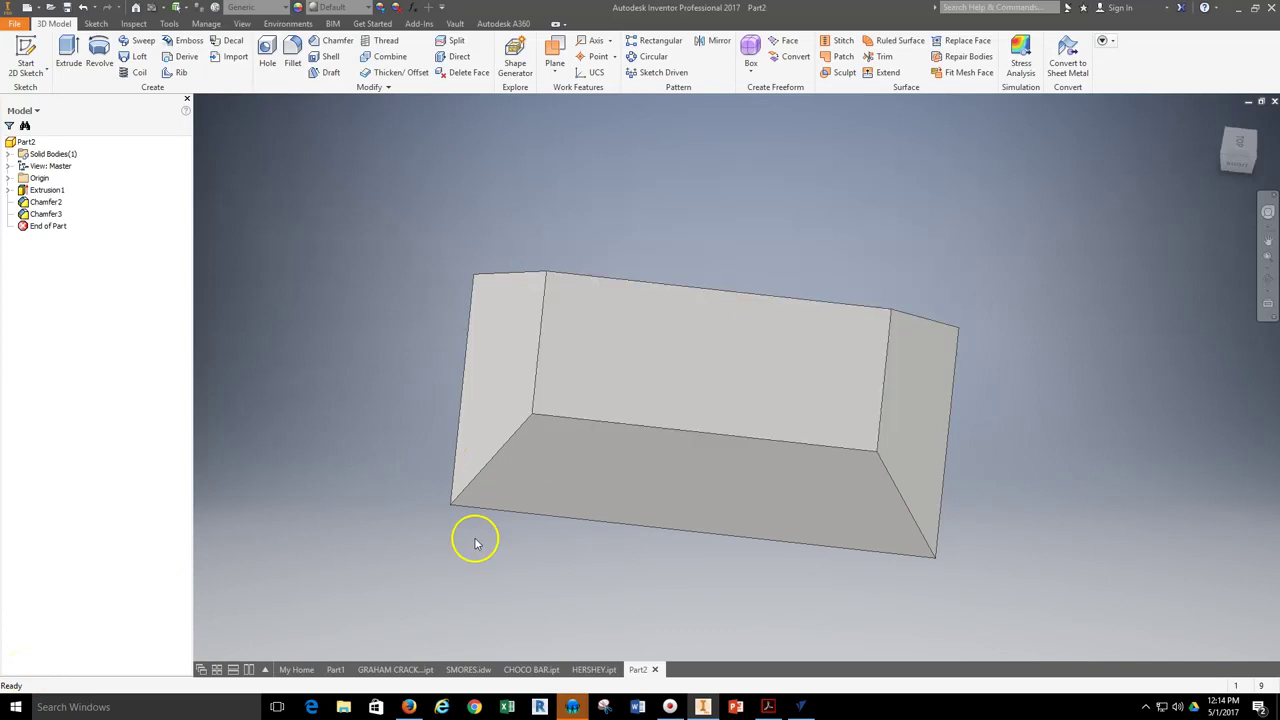
left_click(409, 707)
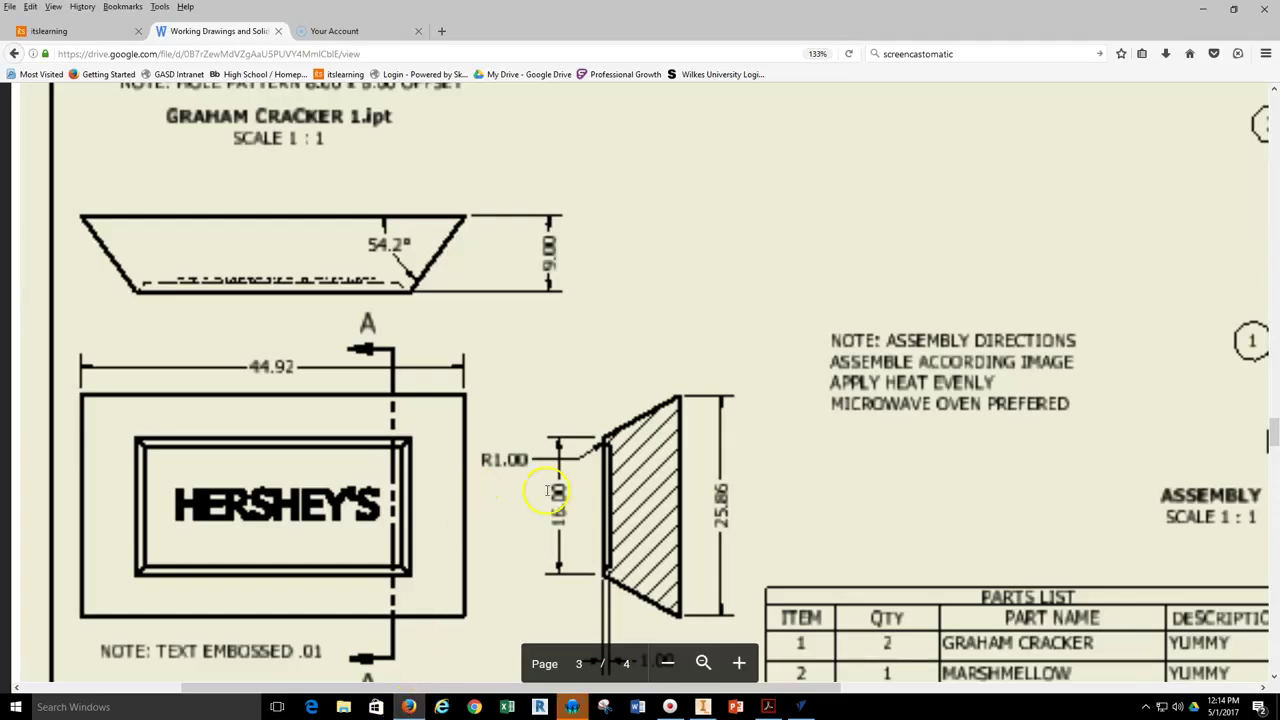
scroll(610, 466, "down", 2)
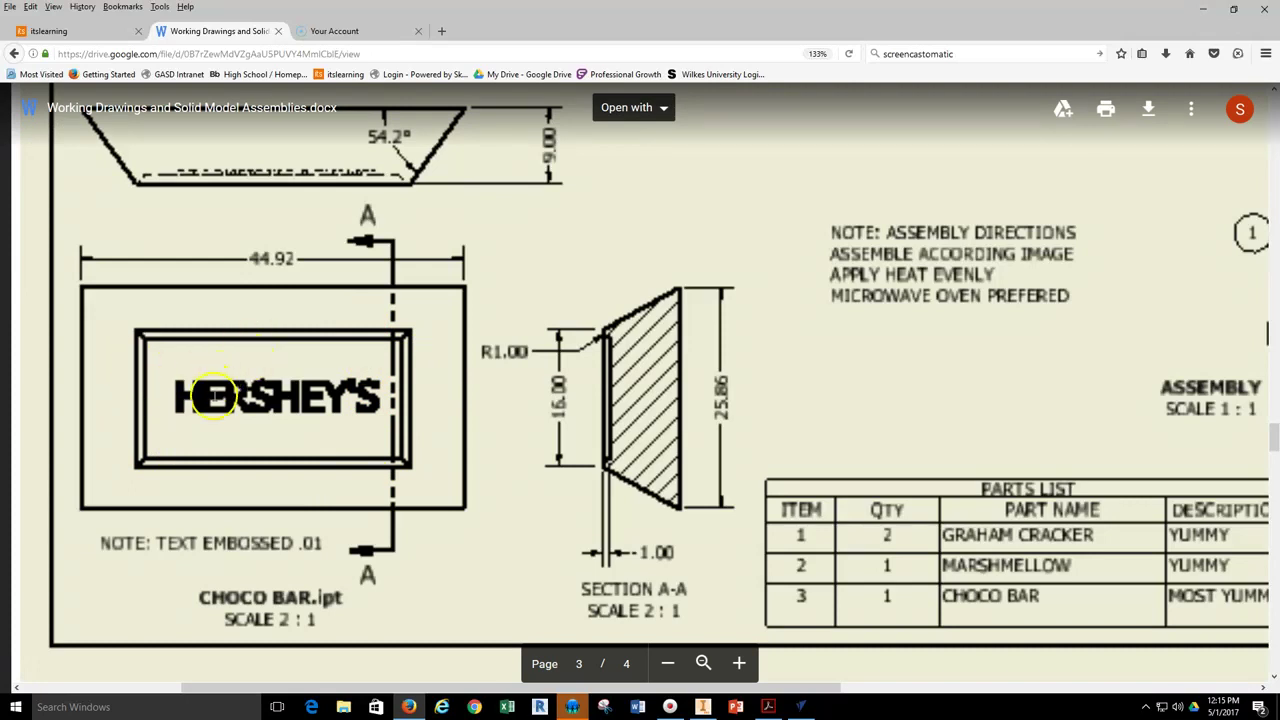
left_click(703, 706)
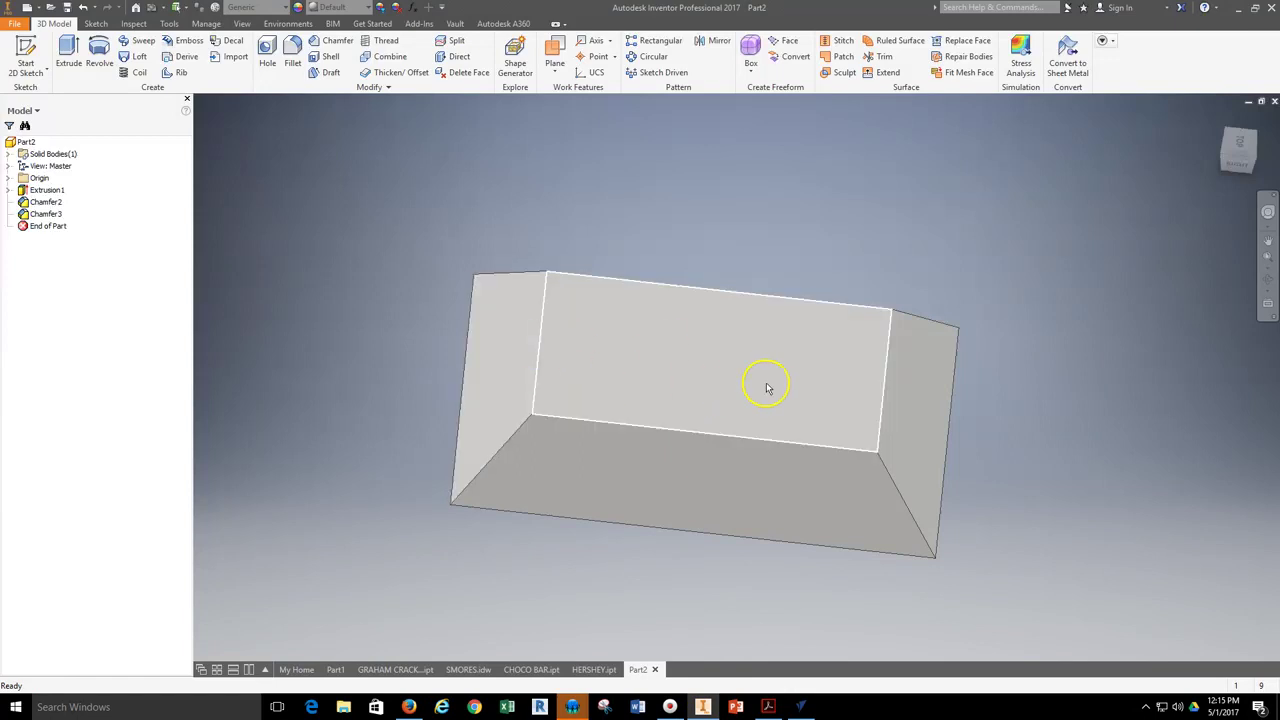
left_click(28, 55)
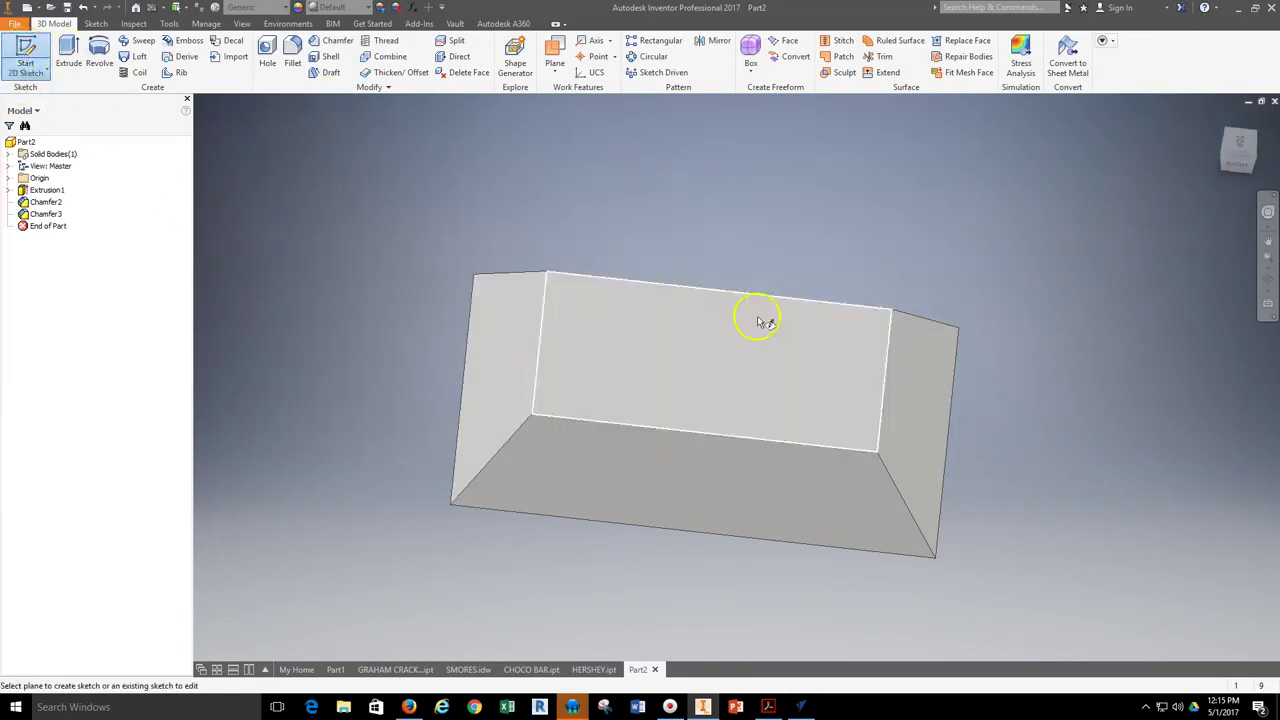
left_click(672, 347)
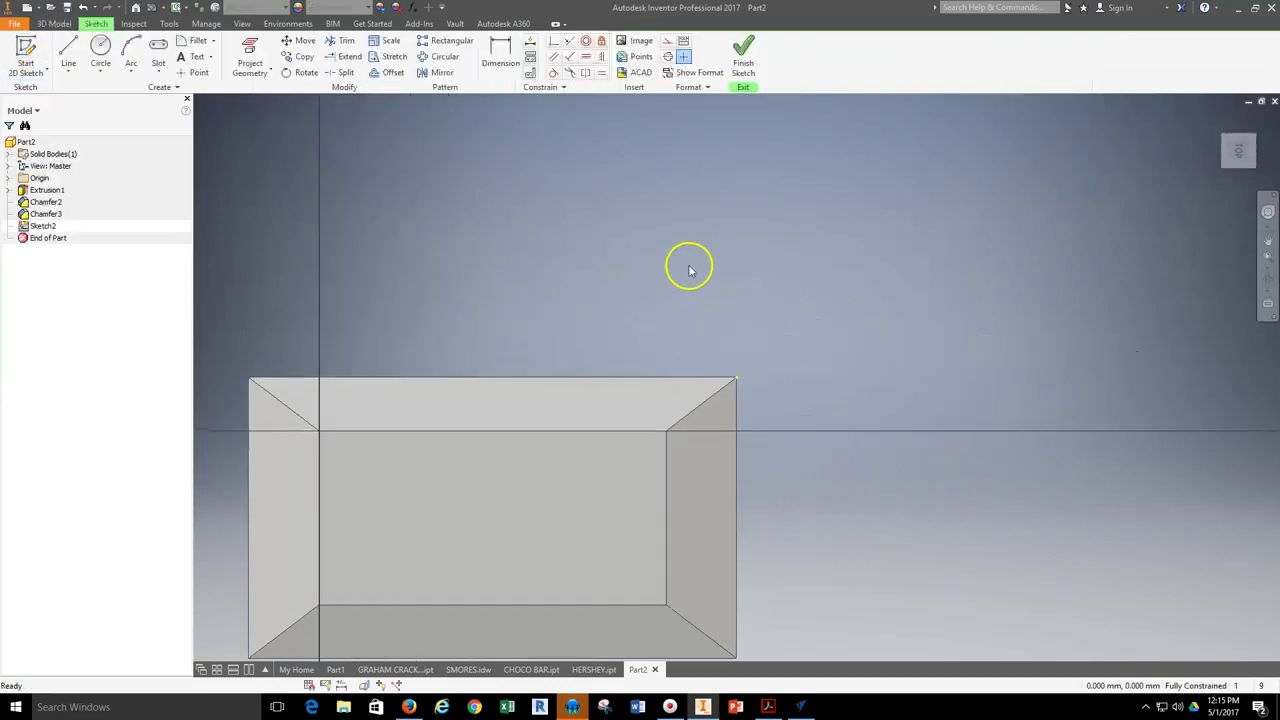
- Project the four edges of the small top face into the sketch
left_click(391, 78)
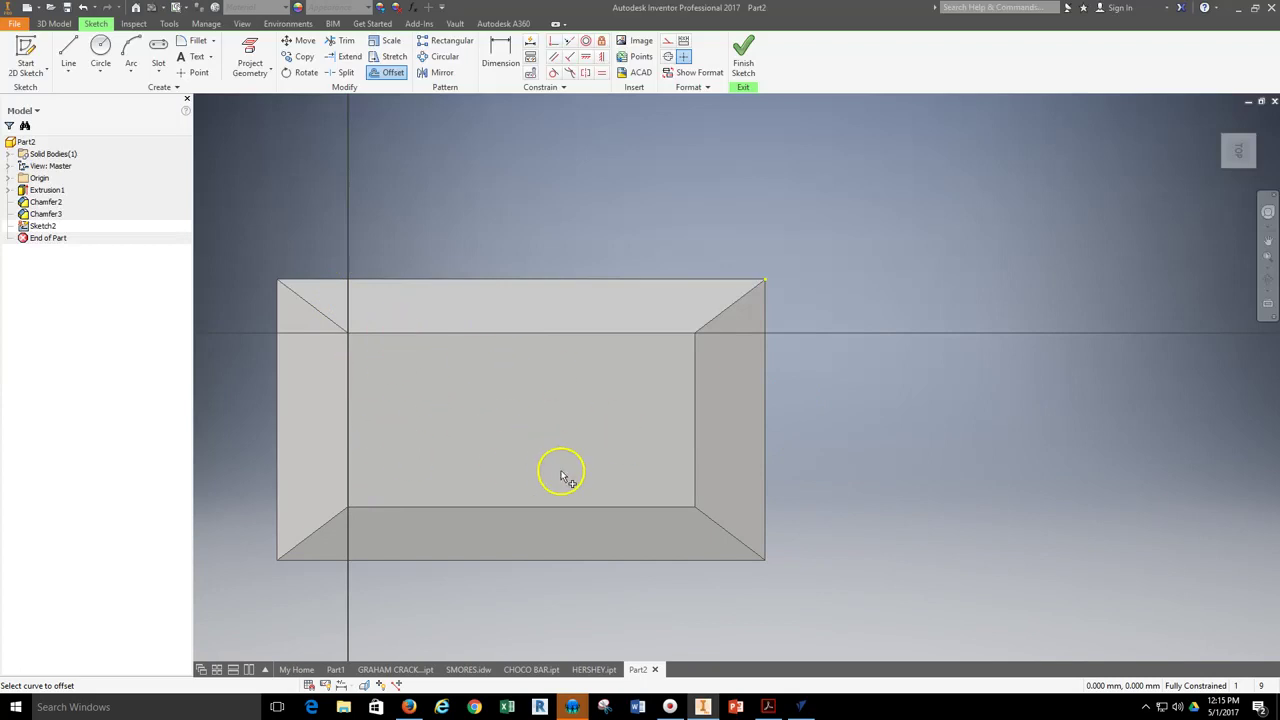
middle_click_drag(558, 420, 567, 418)
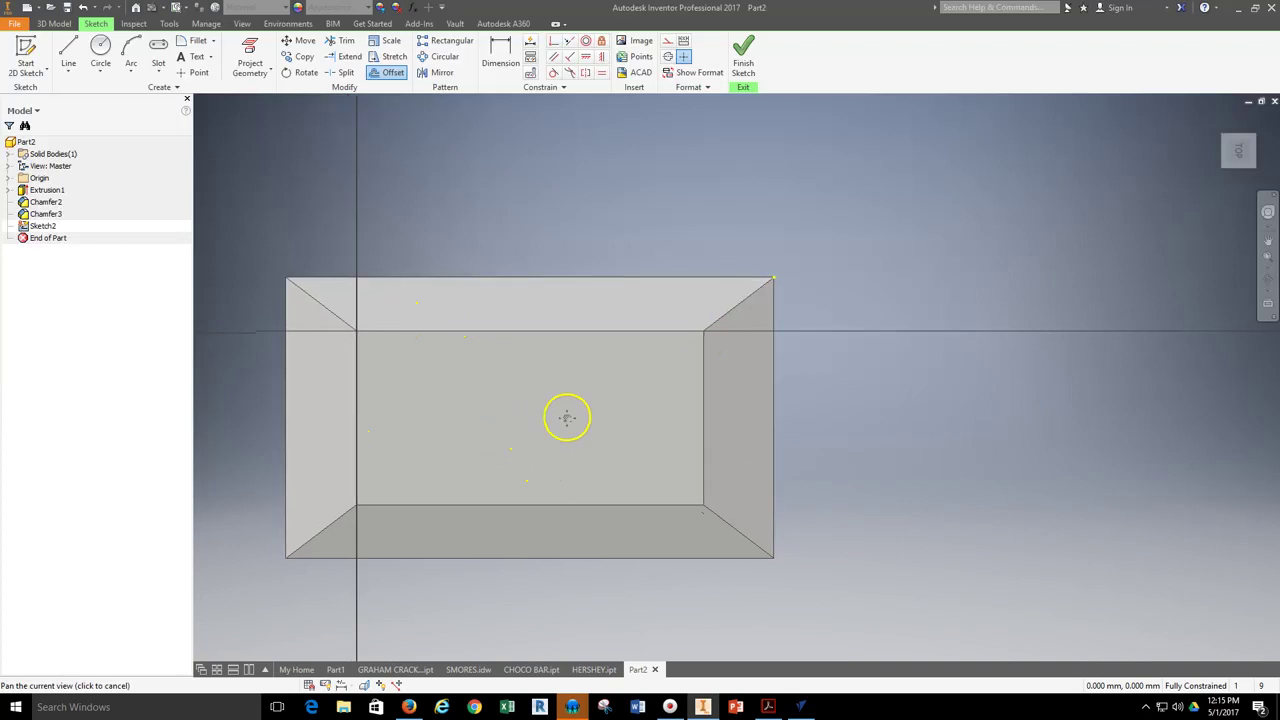
left_click(252, 55)
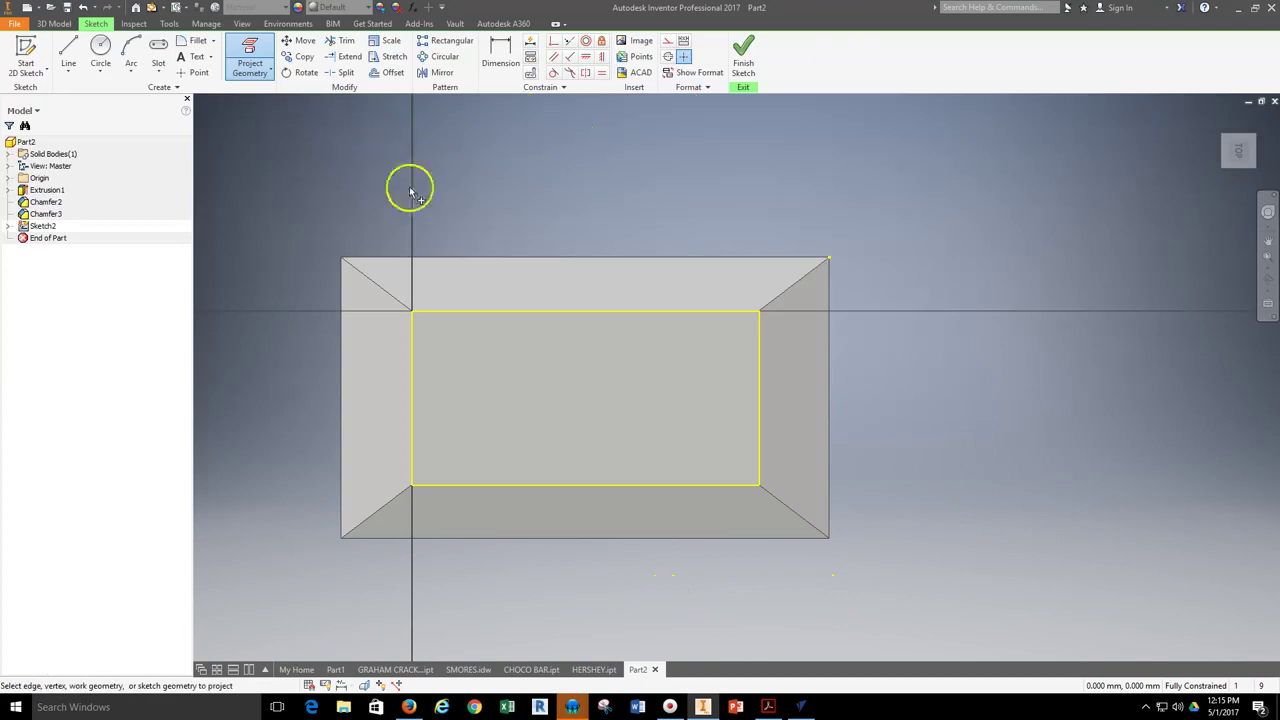
- Try to offset the projected rectangle's upper and right-hand edges 1 mm inward as individual lines
left_click(389, 74)
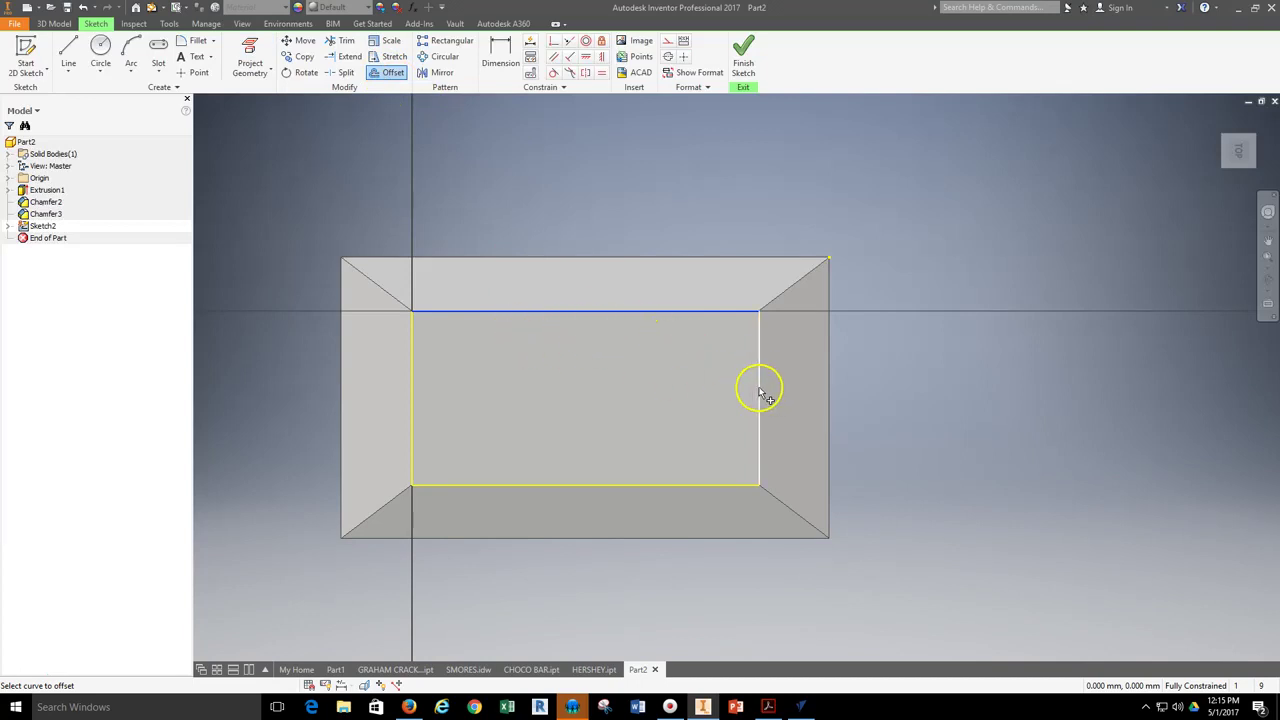
right_click(687, 368)
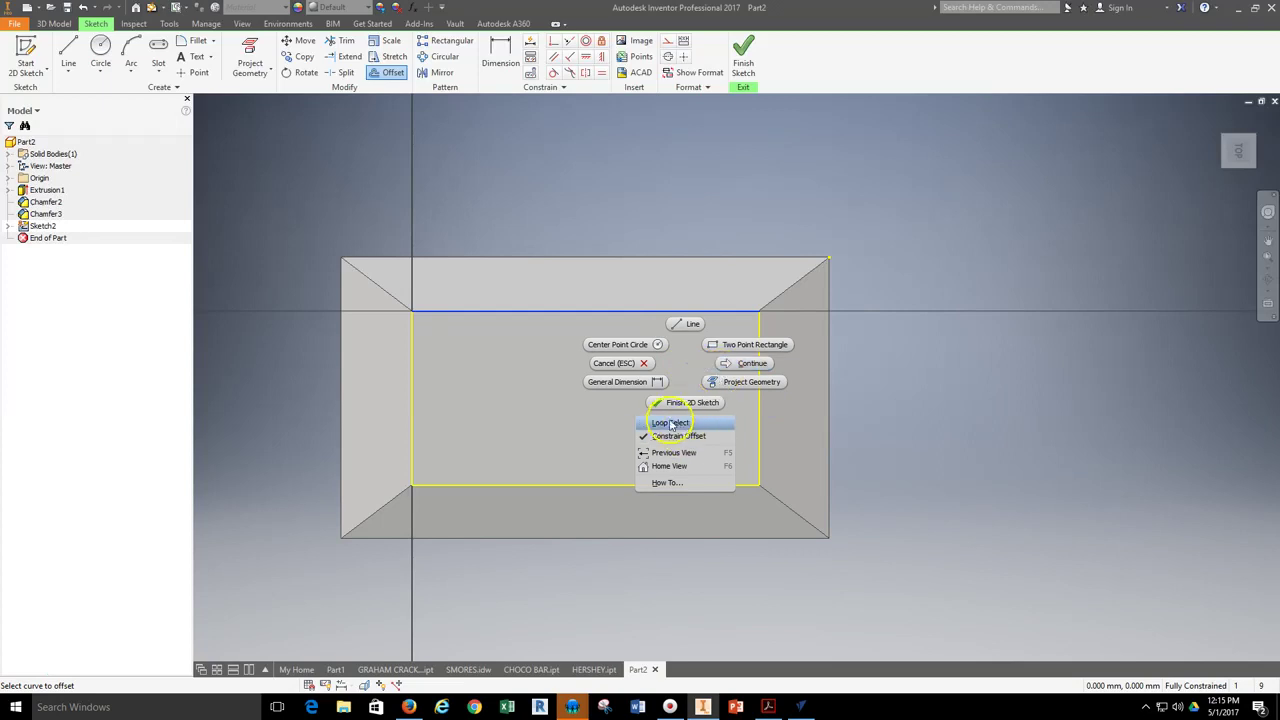
left_click(731, 368)
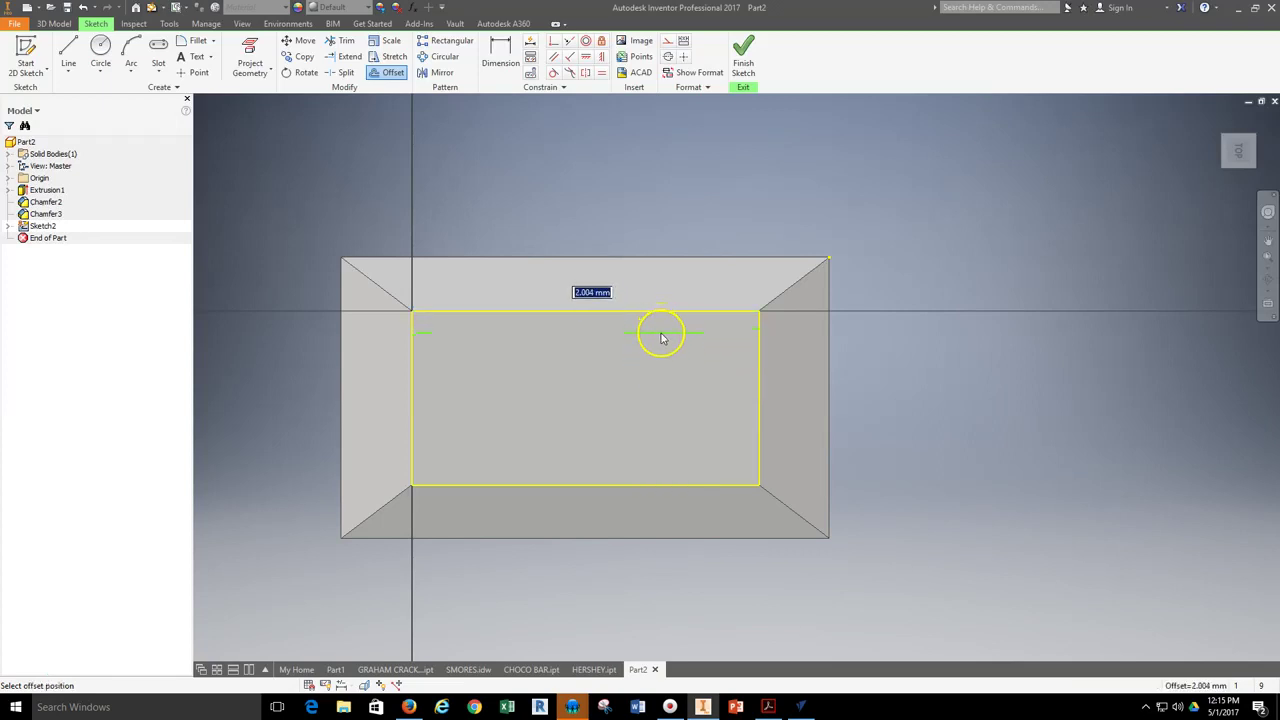
left_click(661, 338)
right_click(688, 376)
left_click(738, 372)
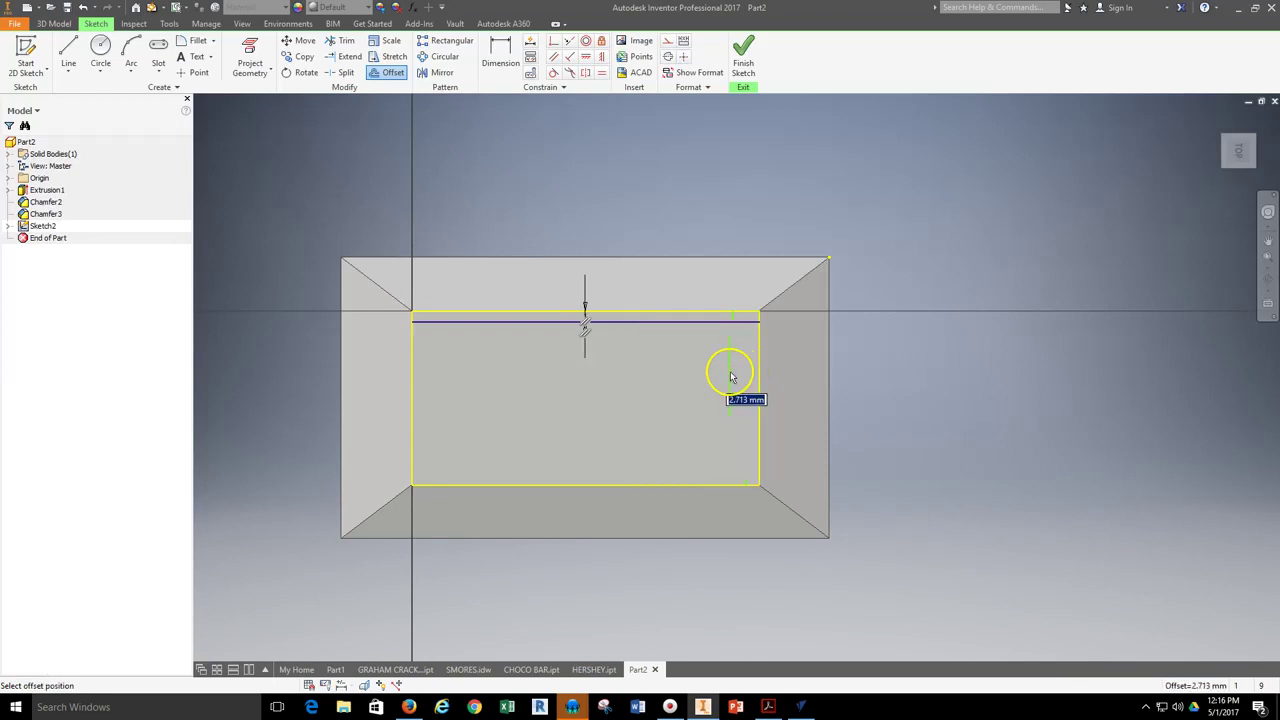
scroll(757, 314, "up", 5)
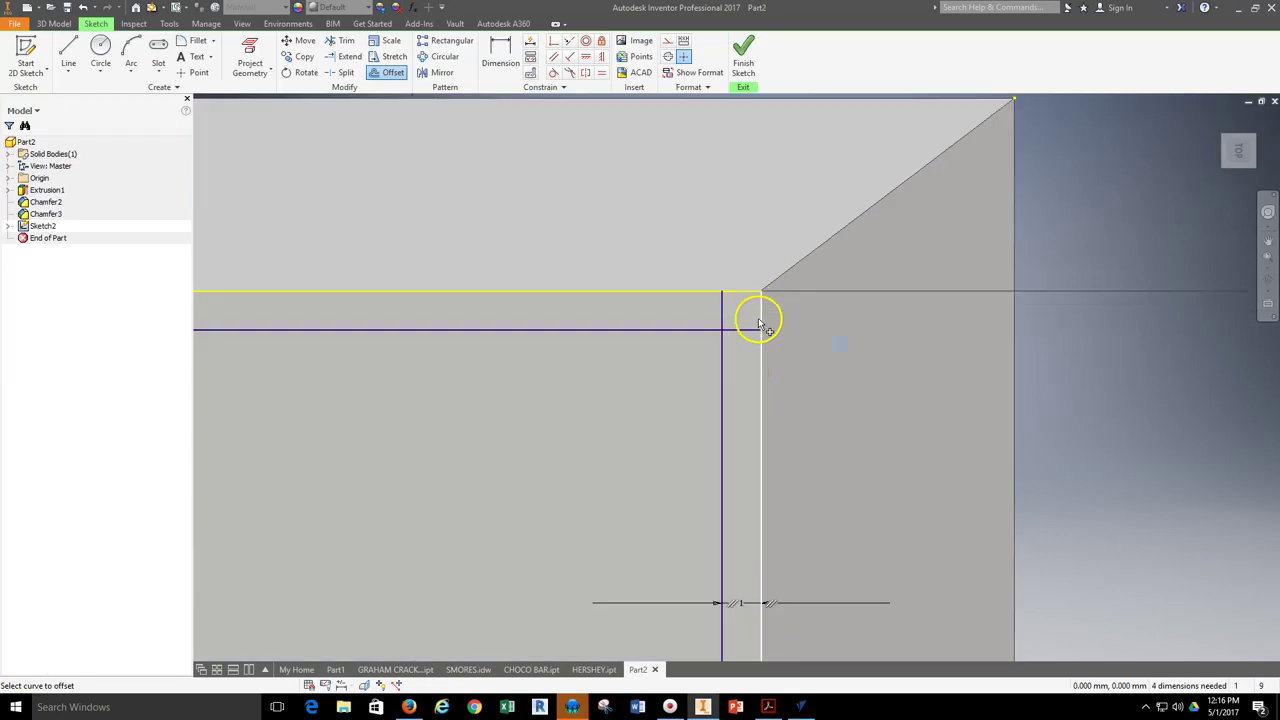
left_click(720, 303)
left_click(743, 335)
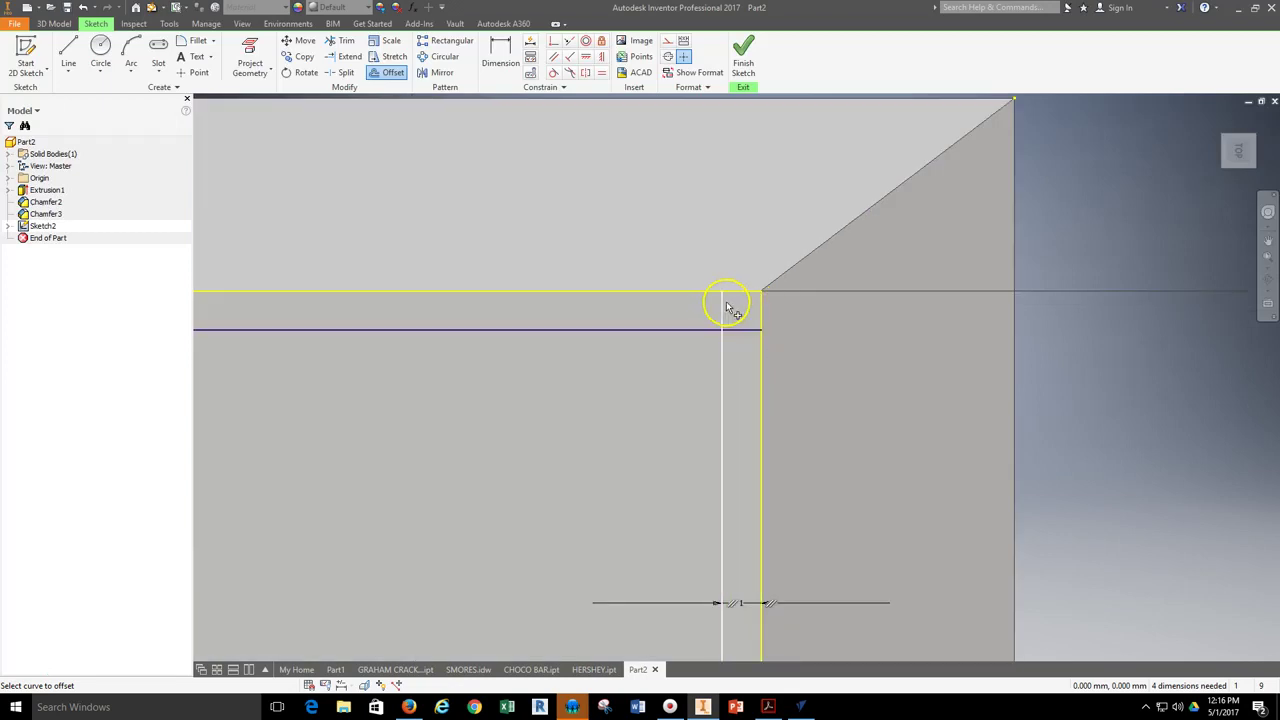
scroll(660, 402, "down", 5)
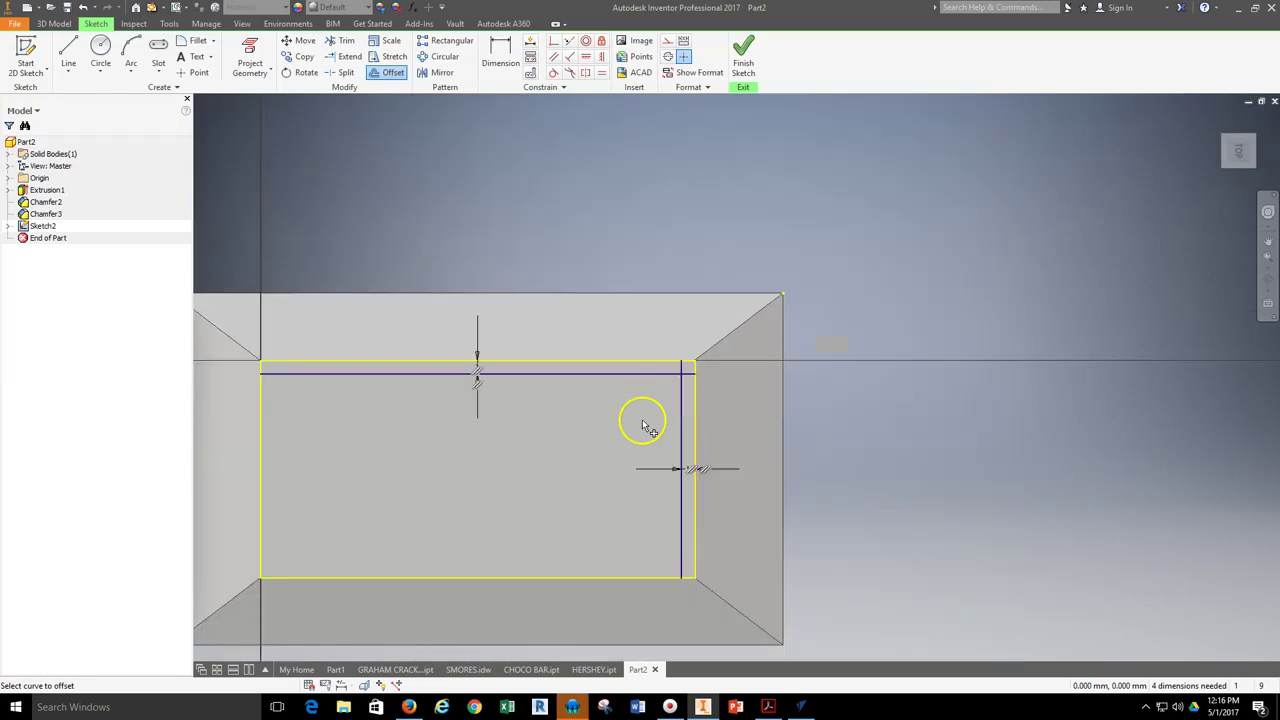
- Undo both individual 1 mm offset lines
key("Escape")
key("ctrl+z")
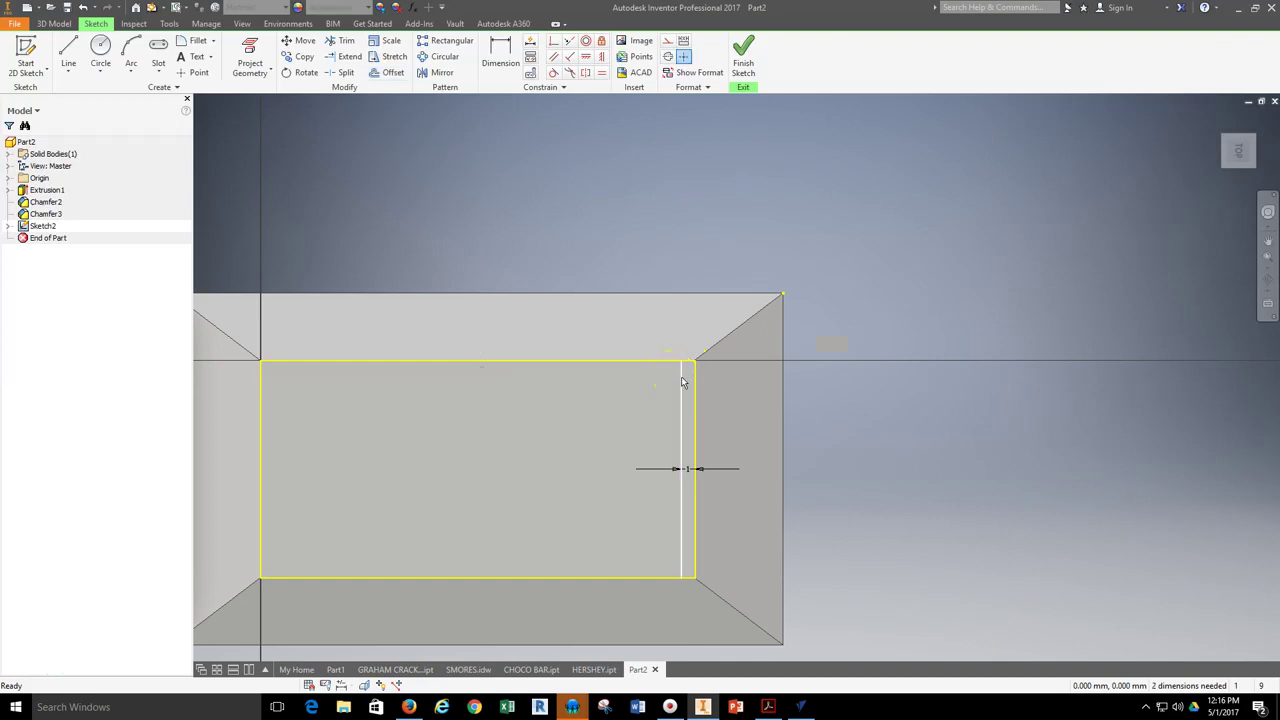
key("ctrl+z")
- Turn on loop selection for the Offset command on the projected rectangle
left_click(381, 80)
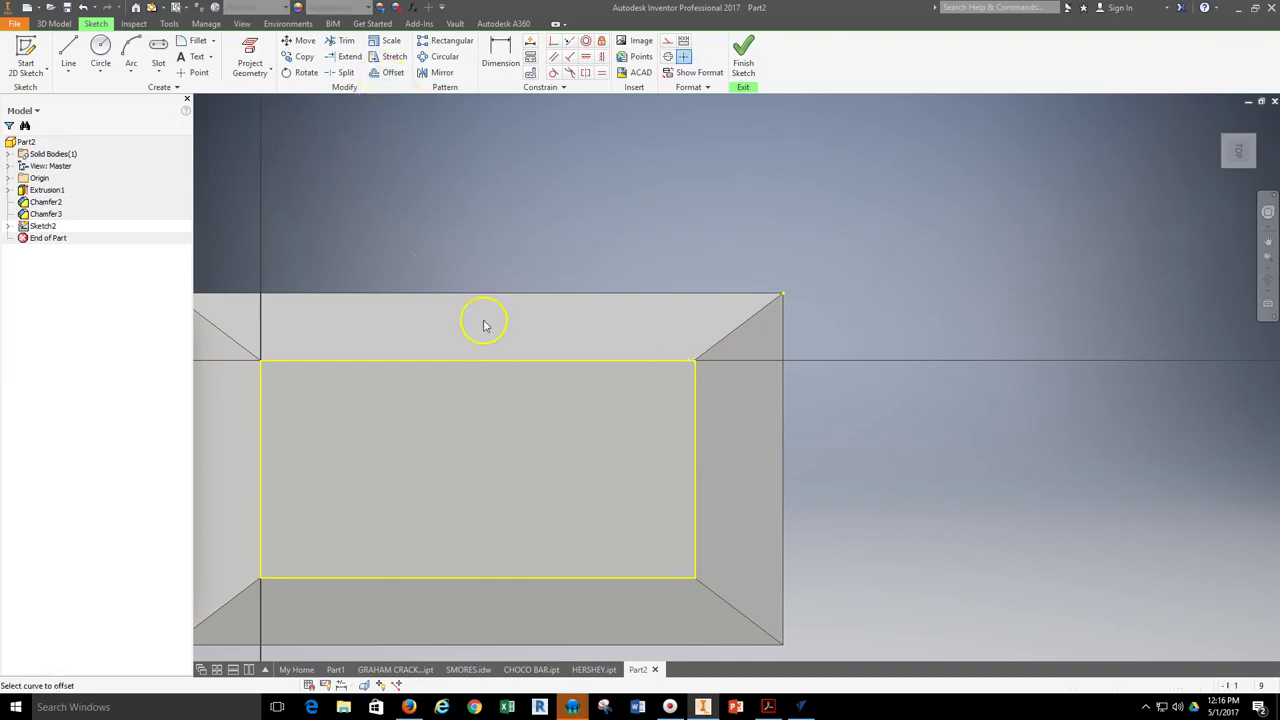
left_click(497, 366)
right_click(492, 402)
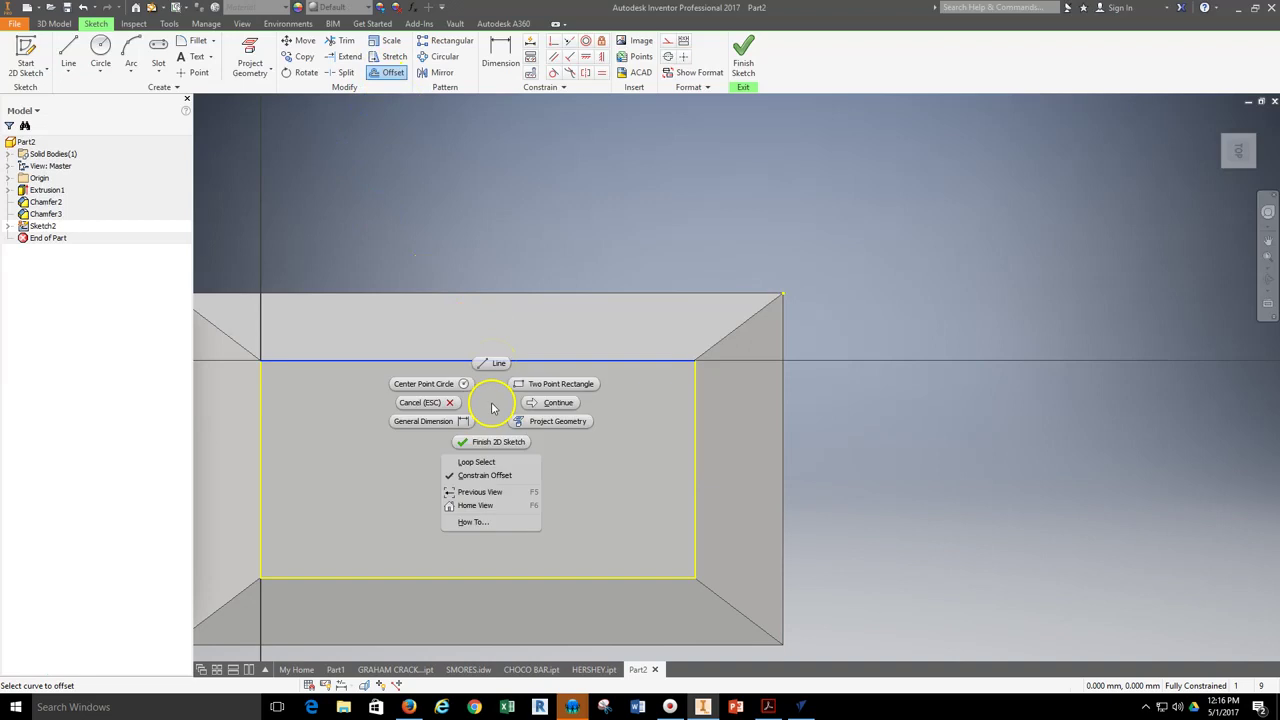
left_click(478, 462)
key("Escape")
left_click(389, 76)
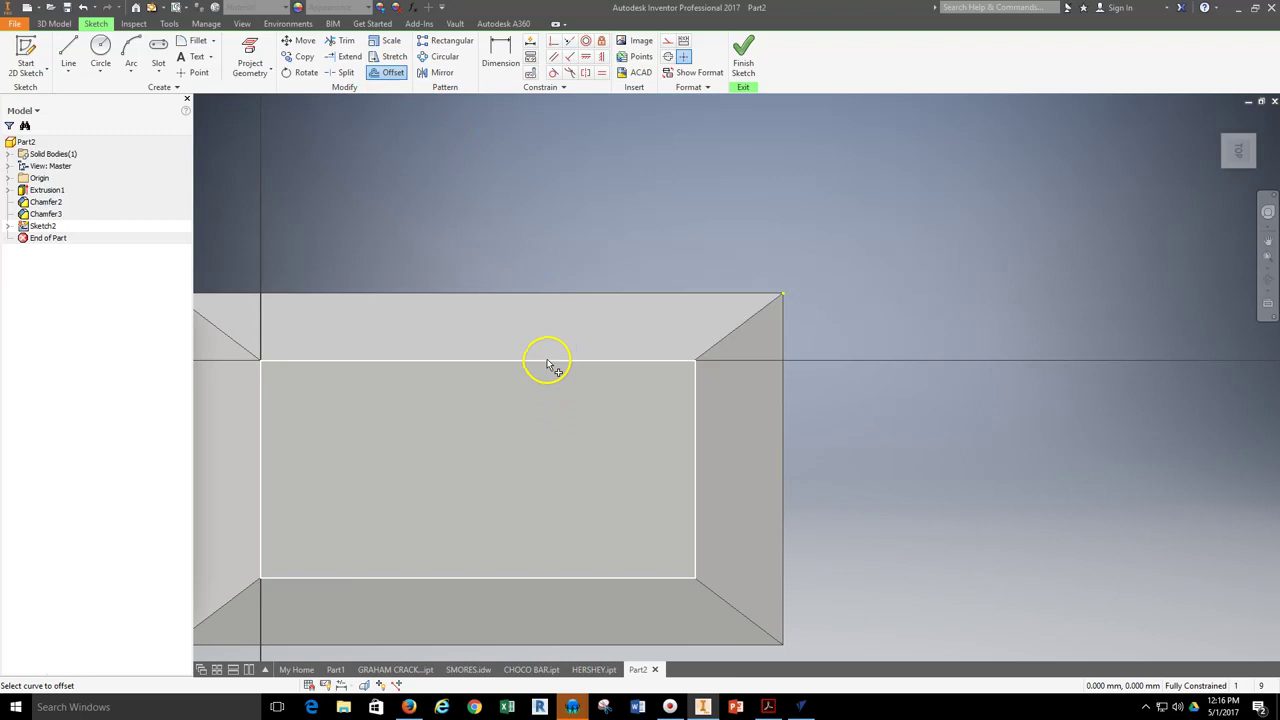
left_click(479, 365)
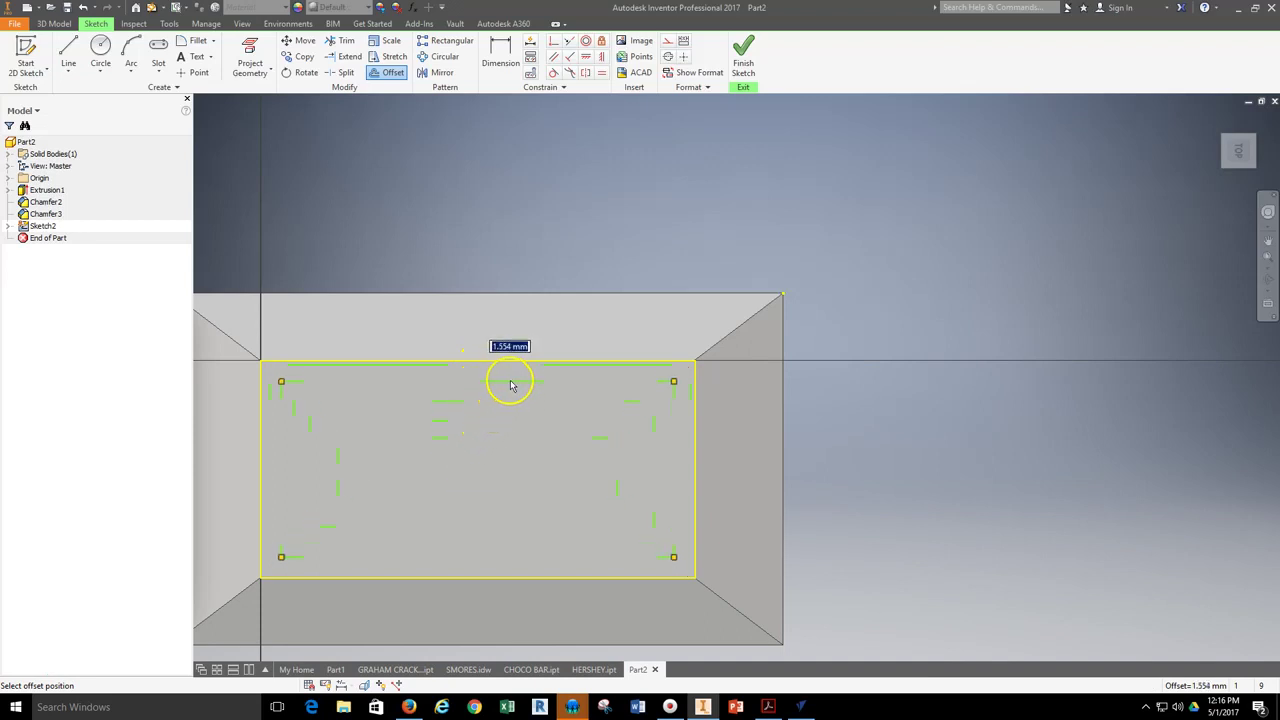
middle_click_drag(480, 420, 646, 320)
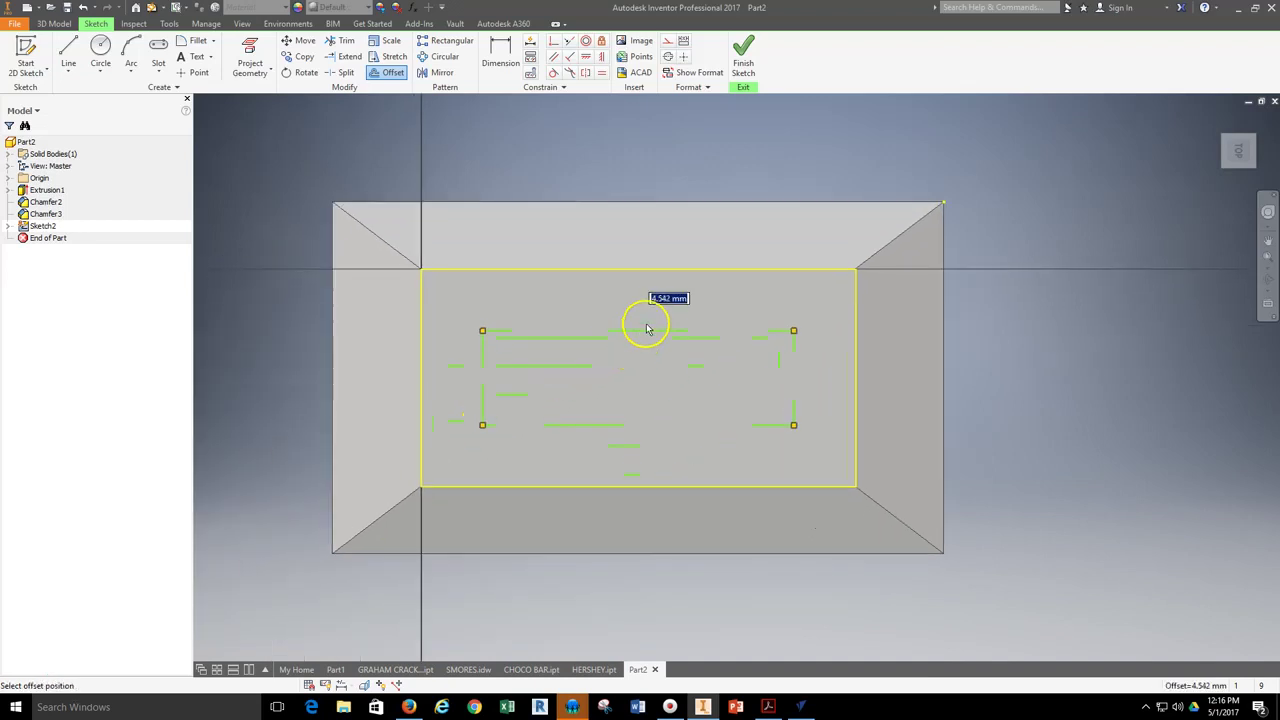
right_click(658, 300)
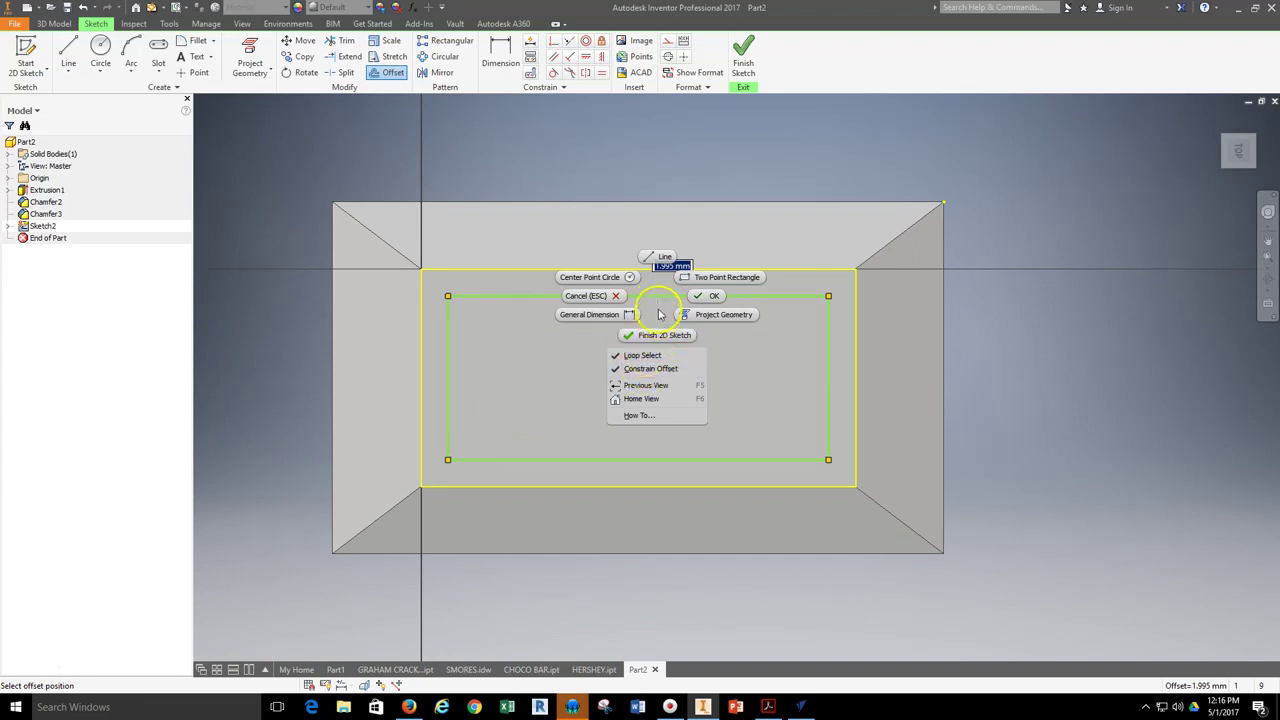
left_click(709, 295)
- Offset the whole projected rectangle 1 mm inward as one loop
left_click(390, 72)
left_click(752, 270)
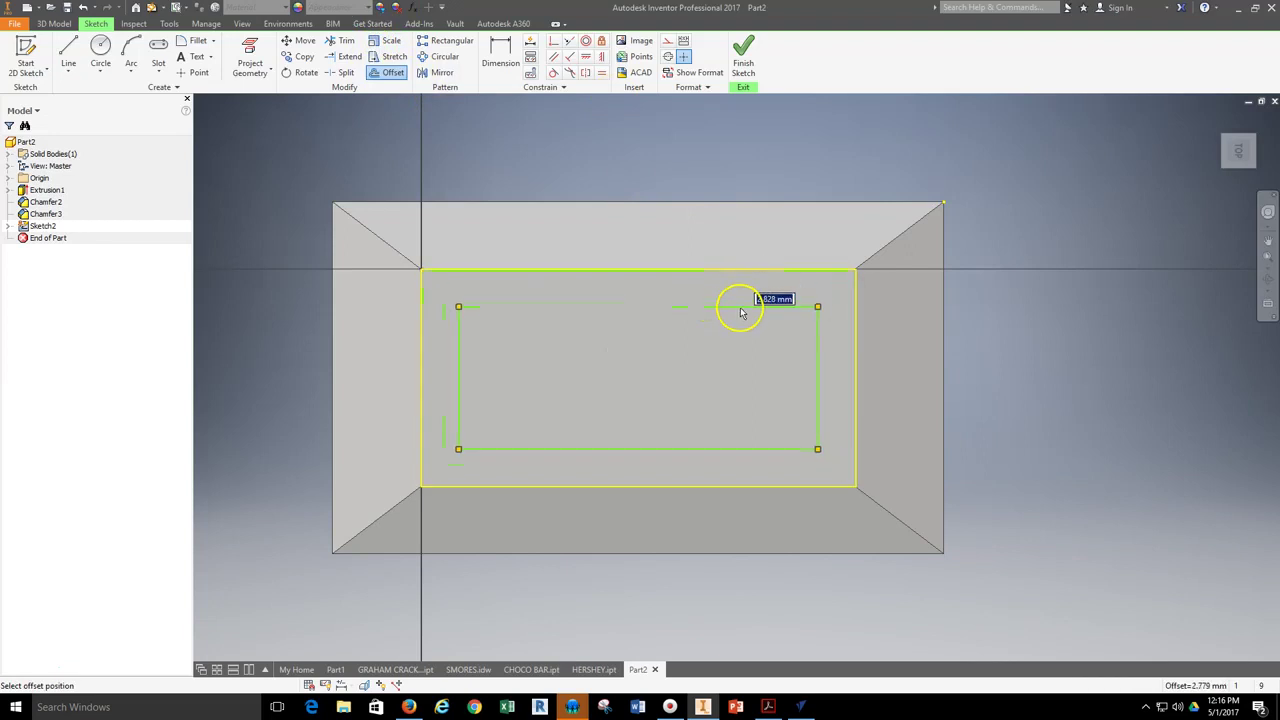
left_click(741, 302)
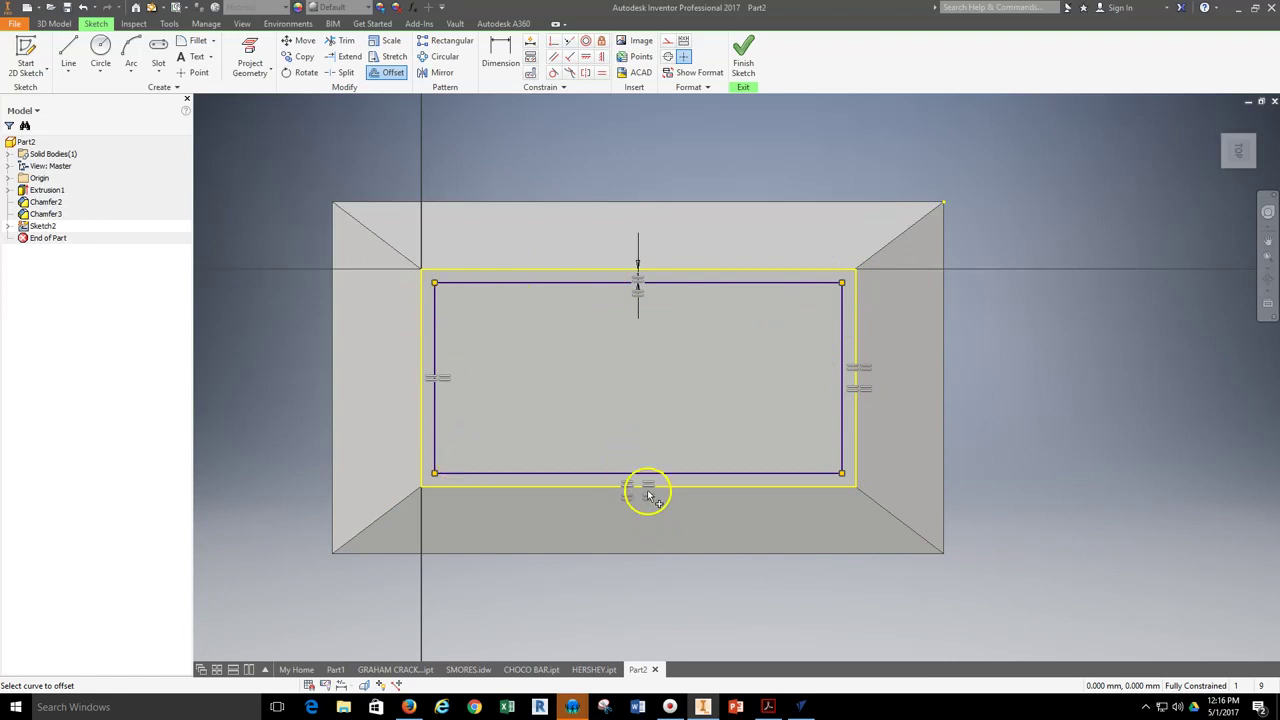
scroll(644, 275, "up", 3)
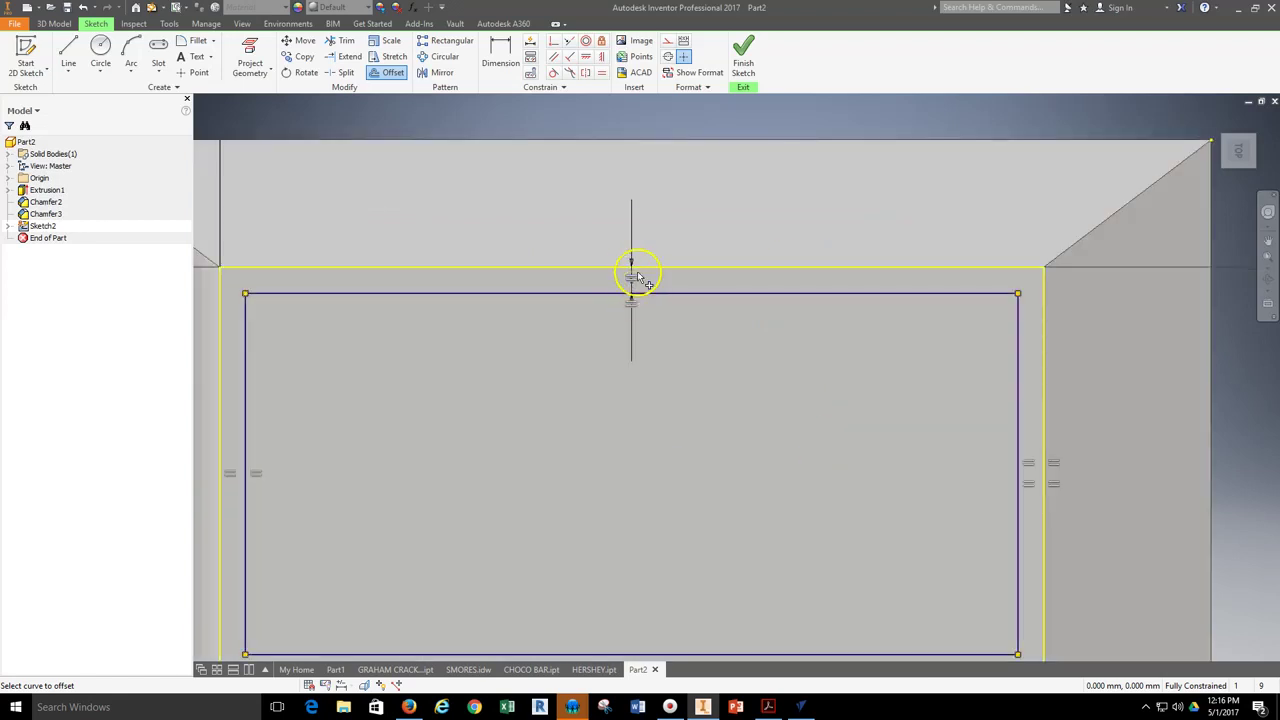
scroll(637, 278, "down", 3)
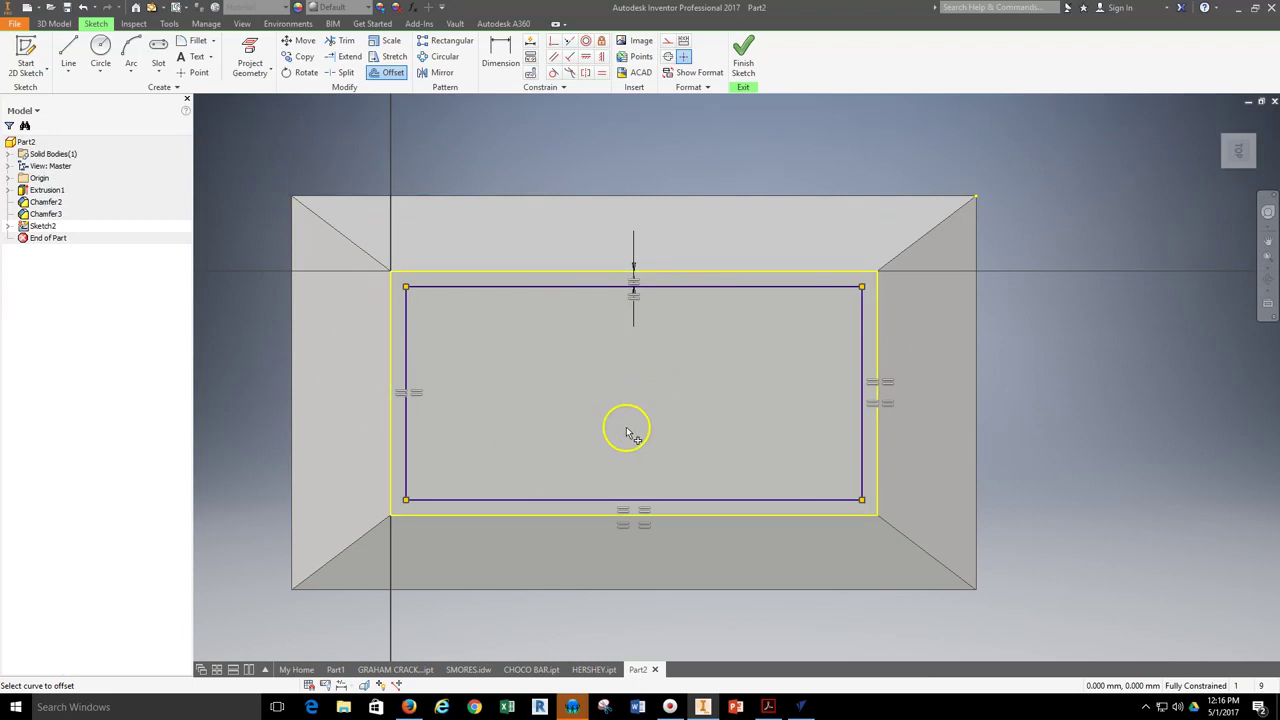
- Finish the sketch and extrude the inner rectangle 1.0 mm into the bar as a cut
left_click(743, 60)
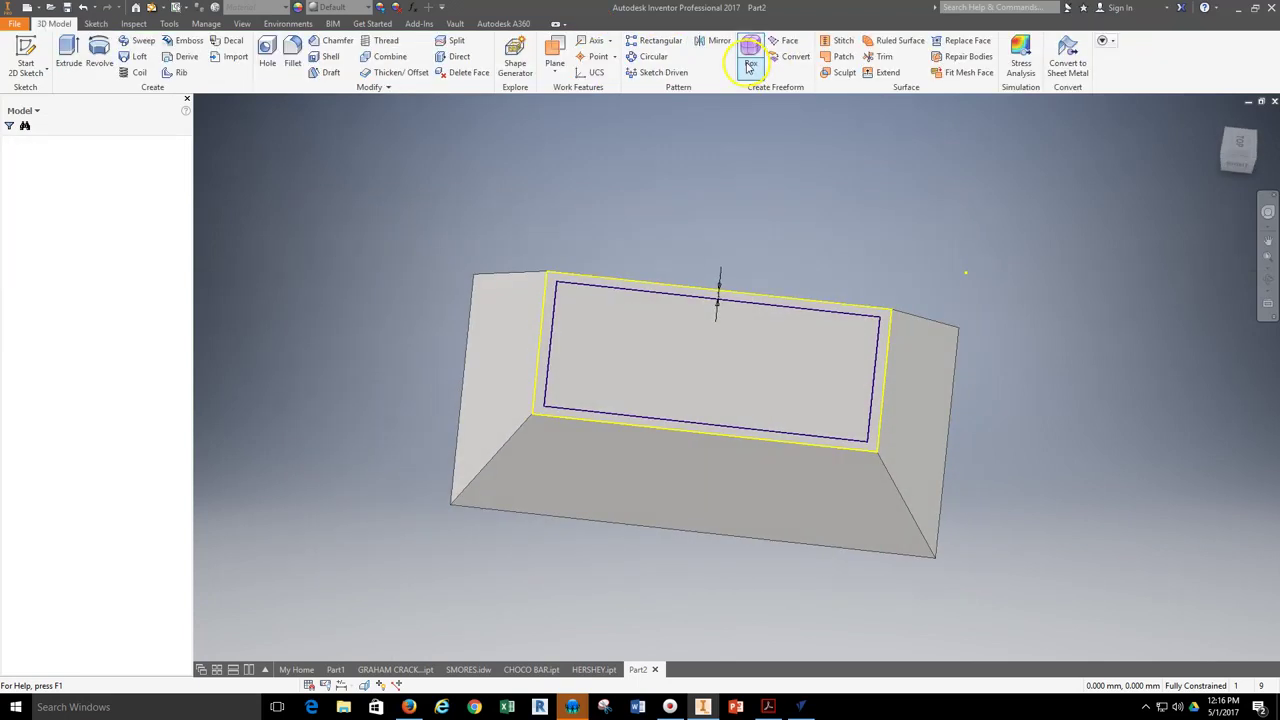
left_click(68, 55)
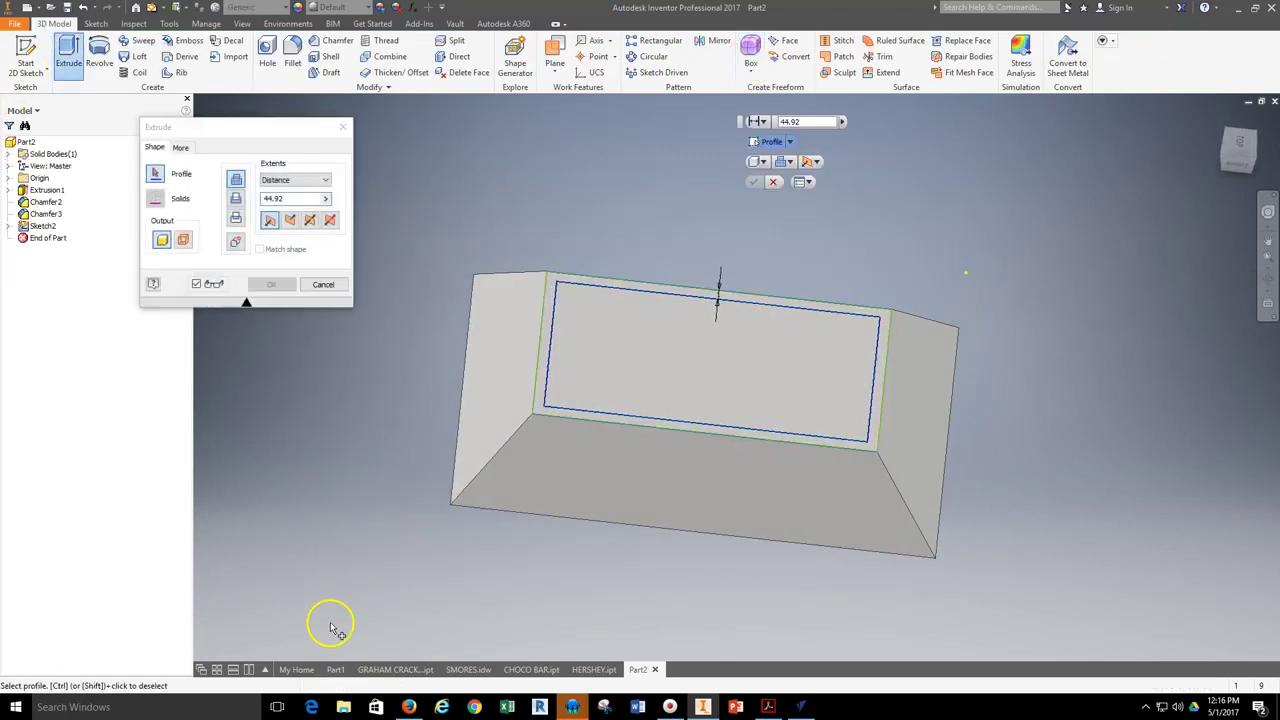
left_click(676, 370)
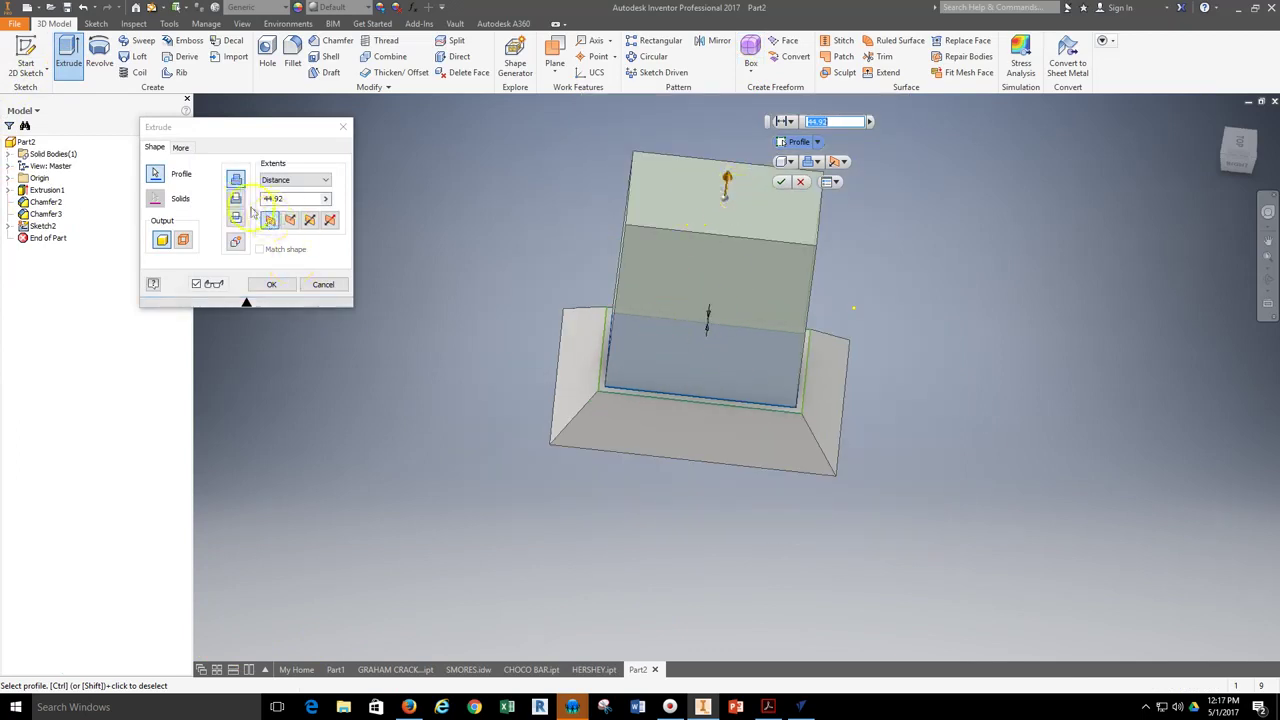
left_click(236, 199)
left_click(291, 221)
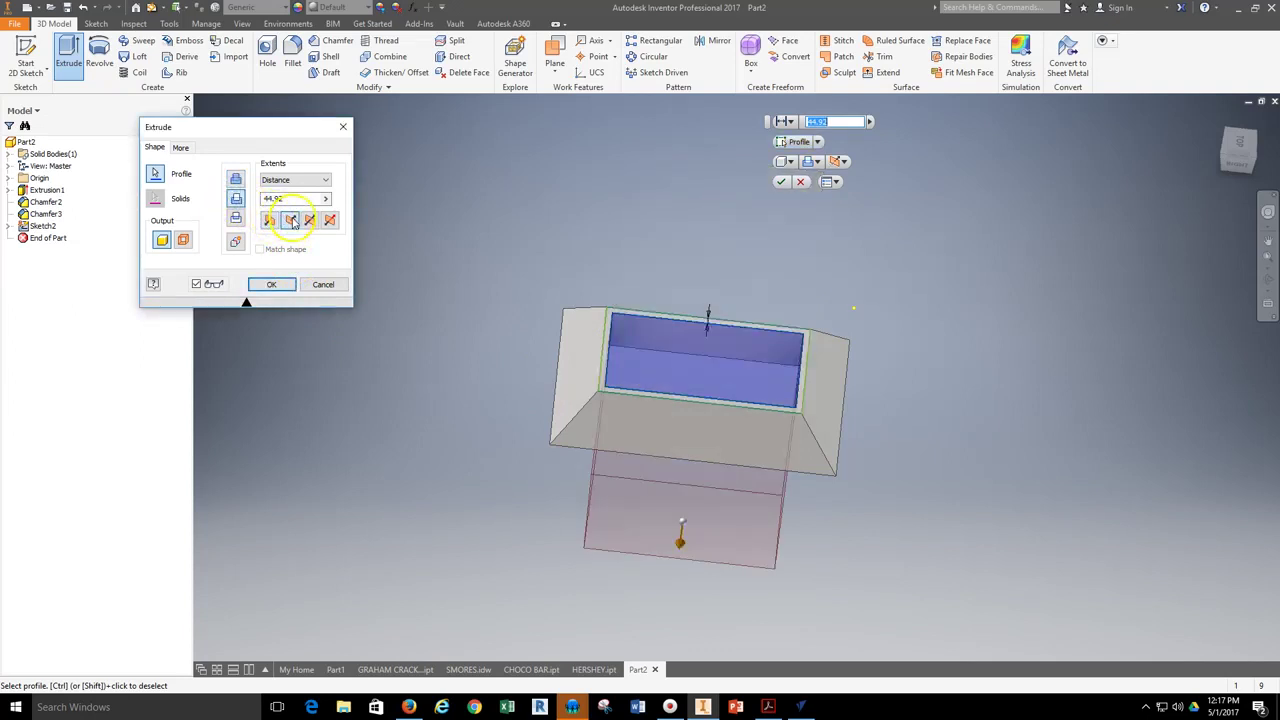
left_click(270, 199)
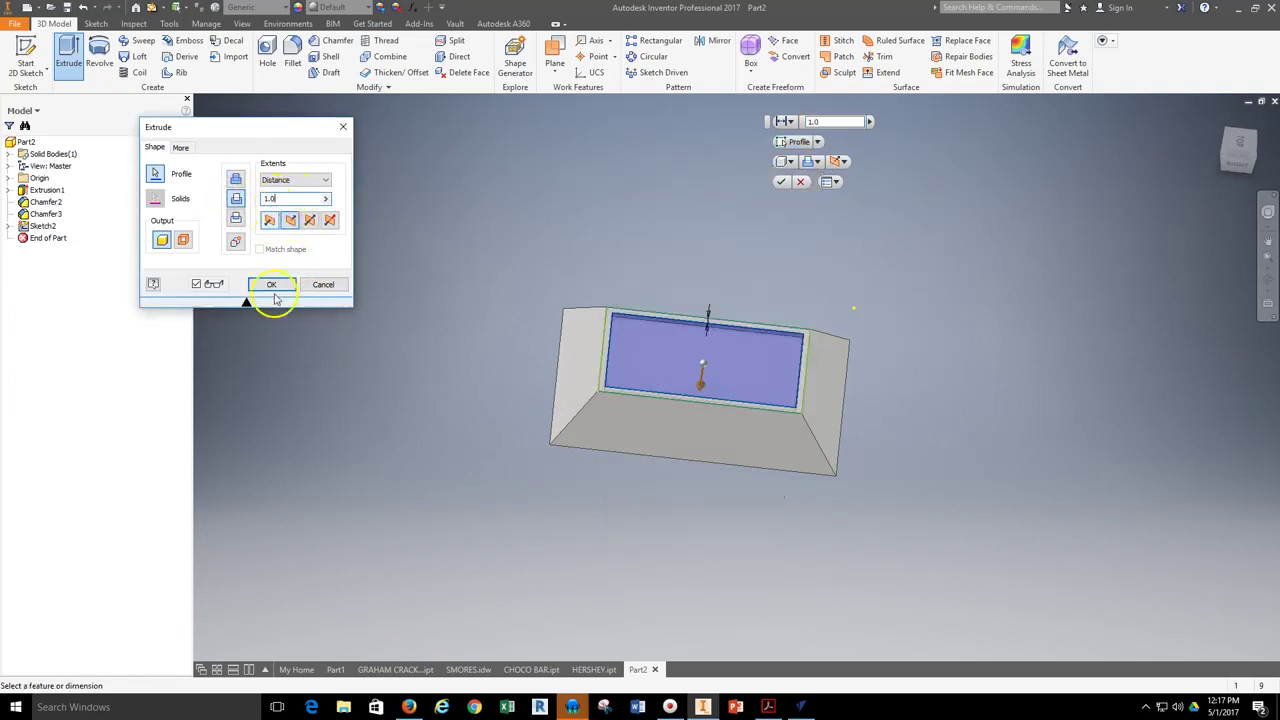
left_click(271, 284)
- Inspect the rectangular recess in the bar's top face close up and from a tilted angle
scroll(717, 360, "up", 3)
scroll(606, 297, "up", 2)
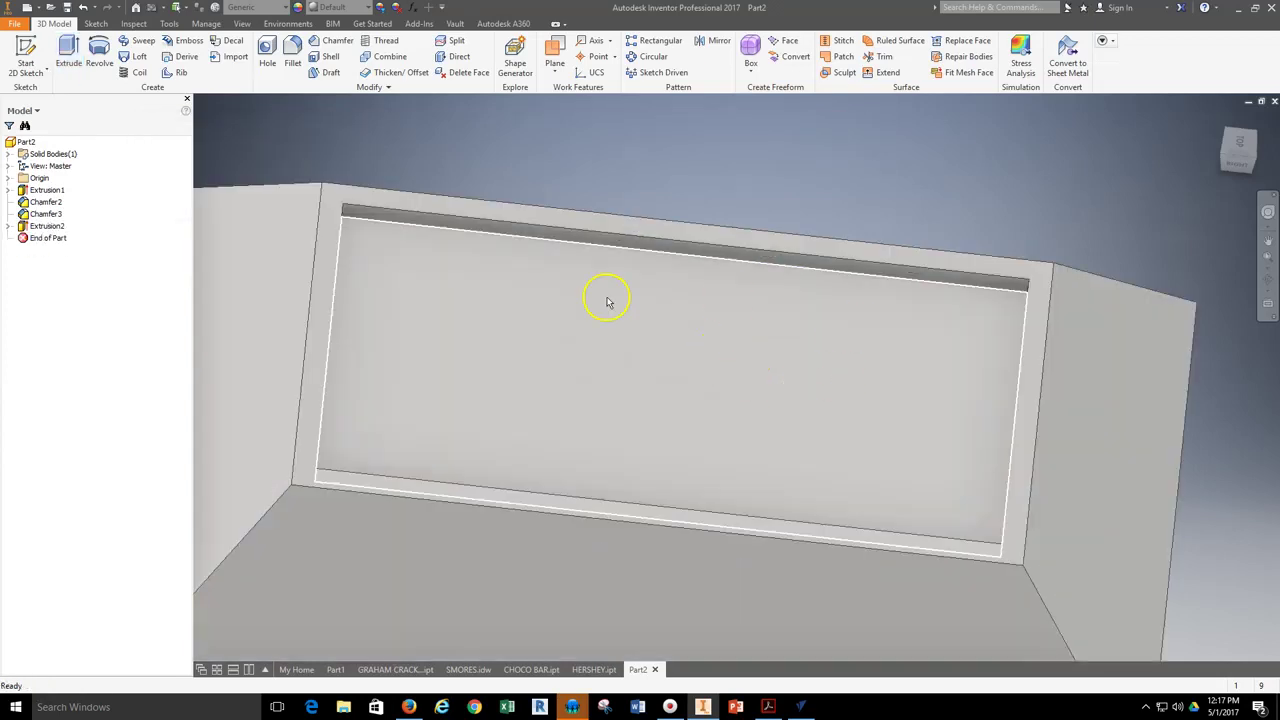
scroll(500, 327, "down", 2)
middle_click_drag(684, 370, 700, 343)
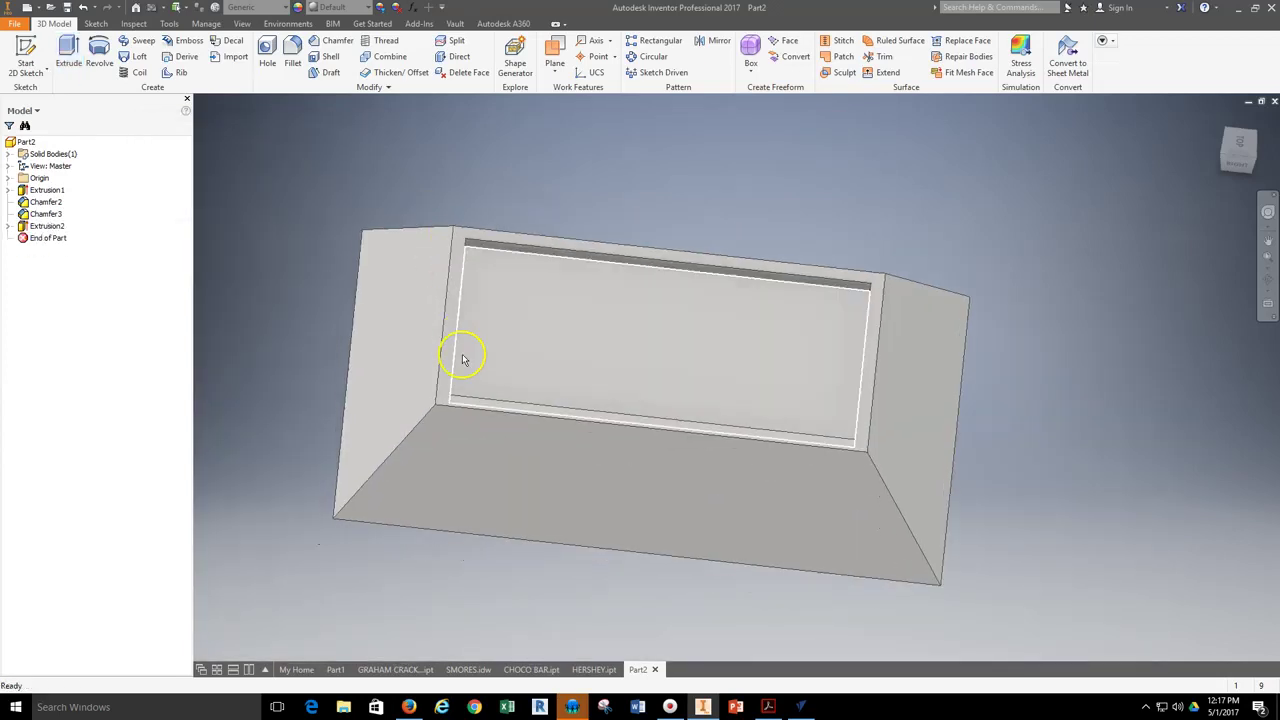
left_click(1271, 283)
left_click_drag(702, 392, 637, 403)
right_click(227, 230)
left_click(275, 229)
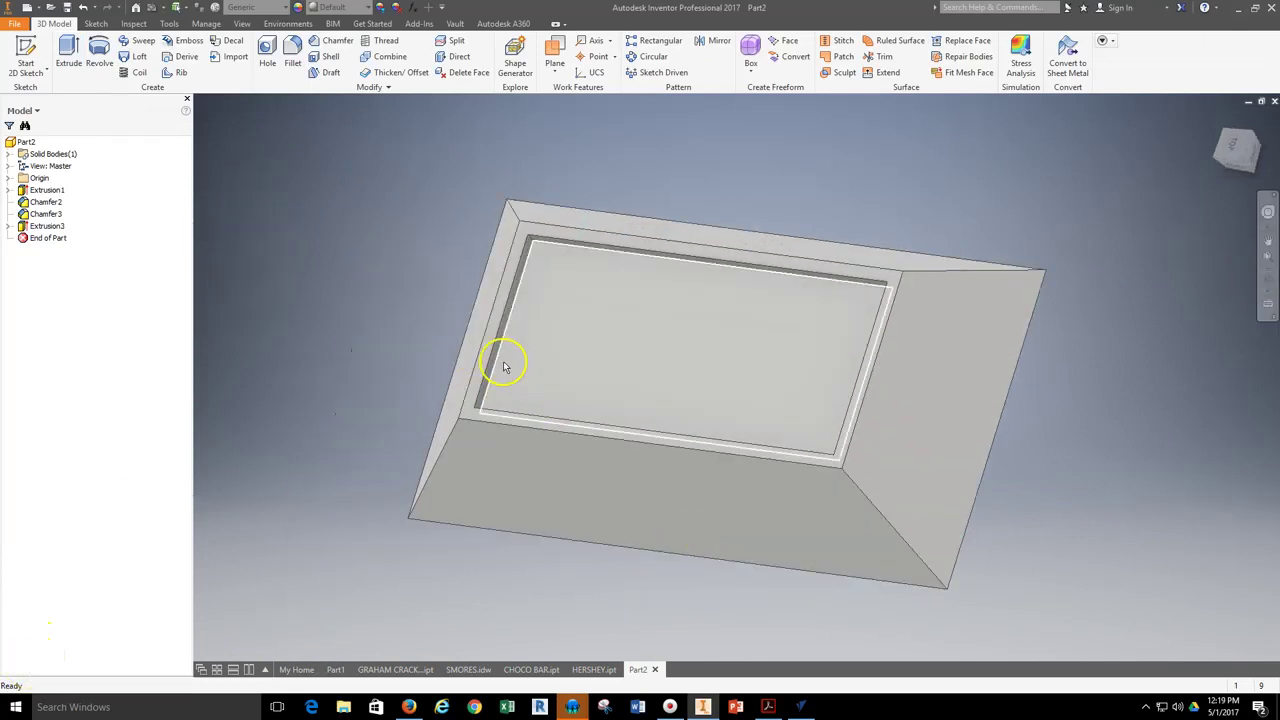
- Check the recess radius in the reference drawing and start a 1 mm fillet on two adjoining inner rim edges
left_click(409, 707)
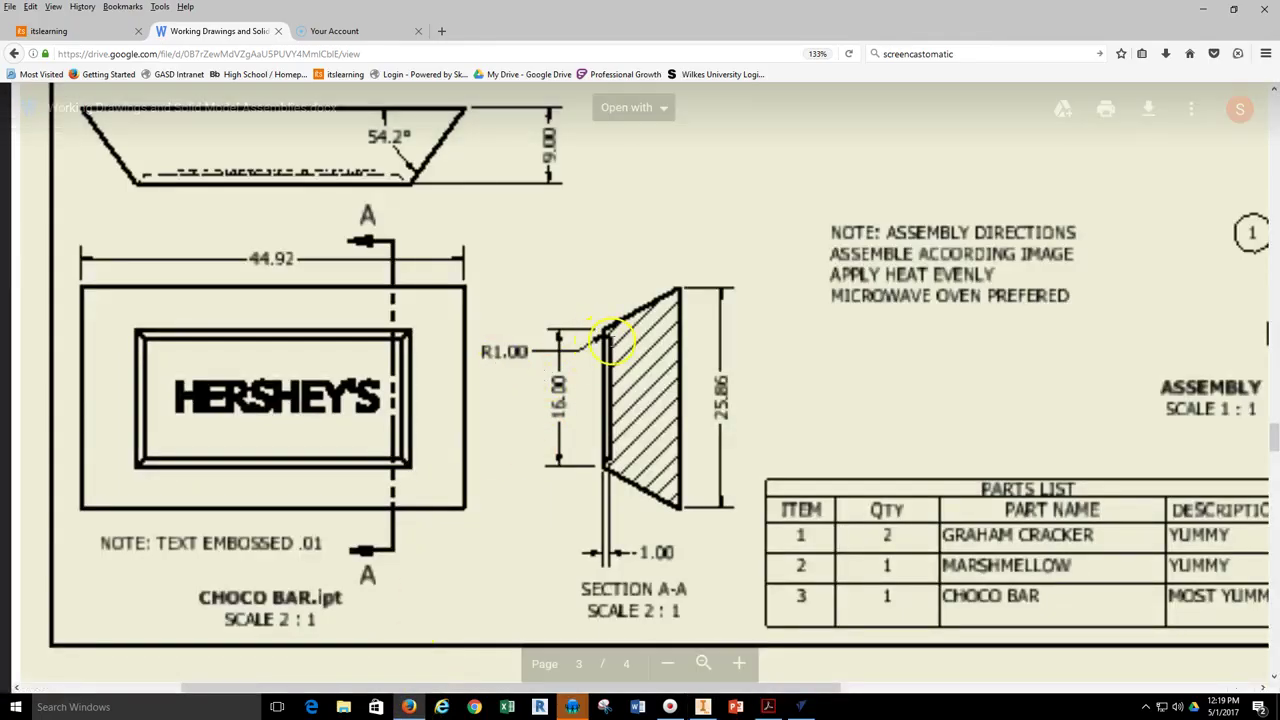
left_click(702, 707)
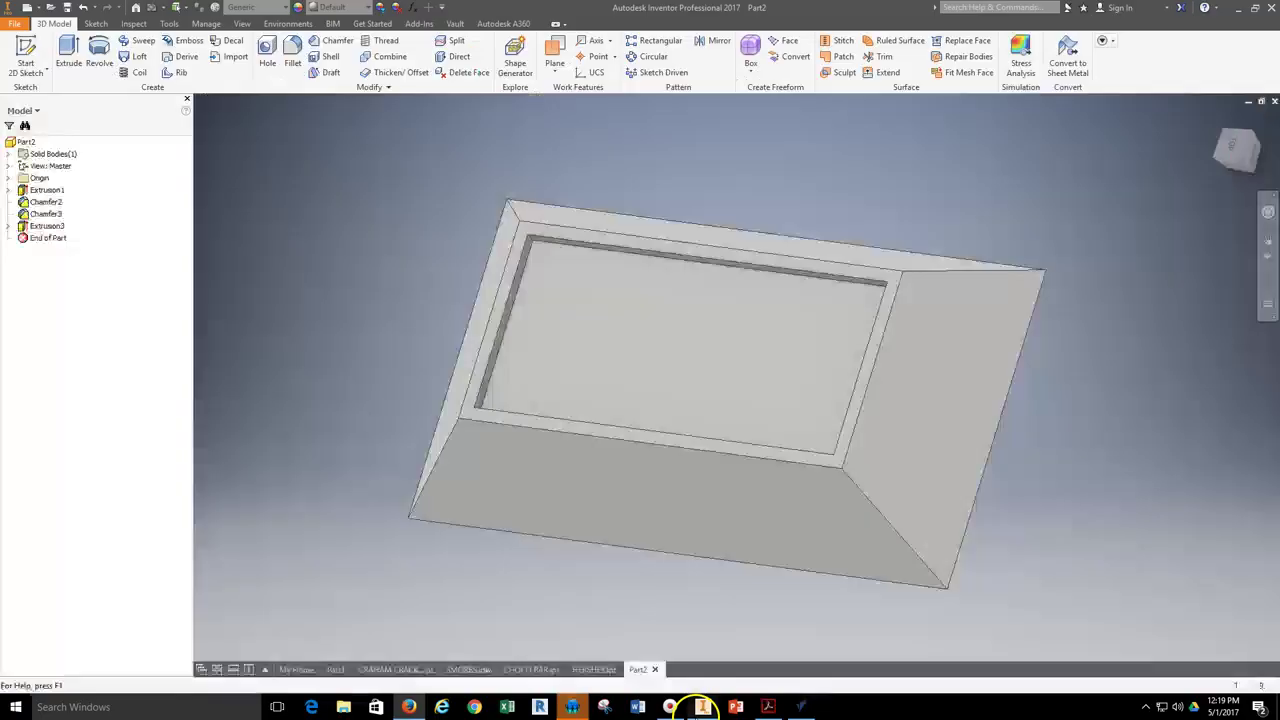
left_click(293, 63)
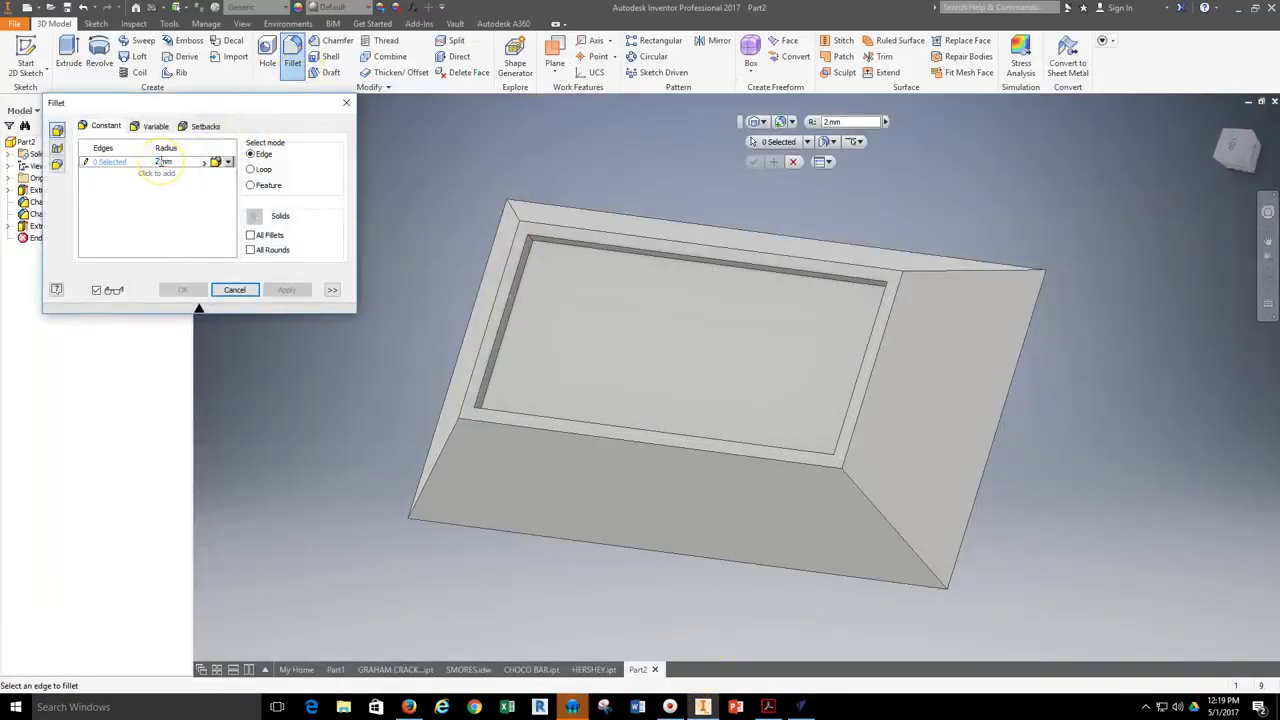
left_click(590, 245)
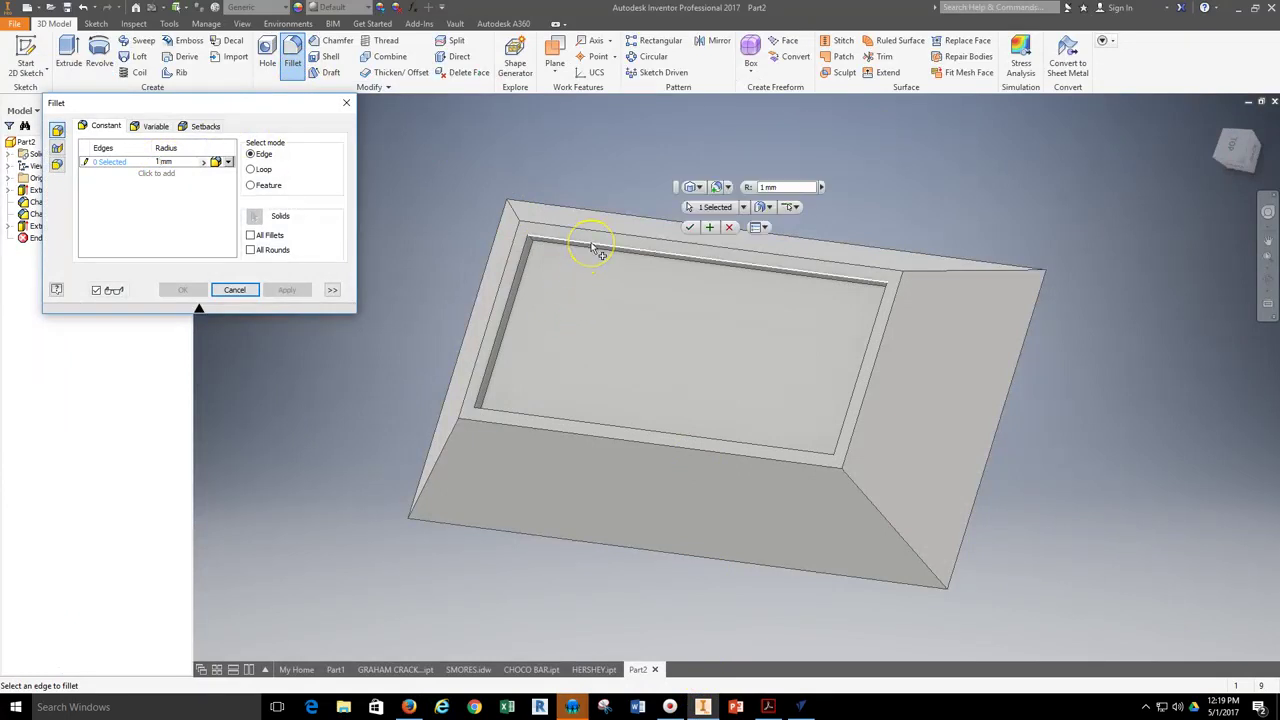
left_click(520, 270)
- Add the recess's remaining two inner rim edges to the 1 mm fillet and apply it
scroll(528, 242, "up", 4)
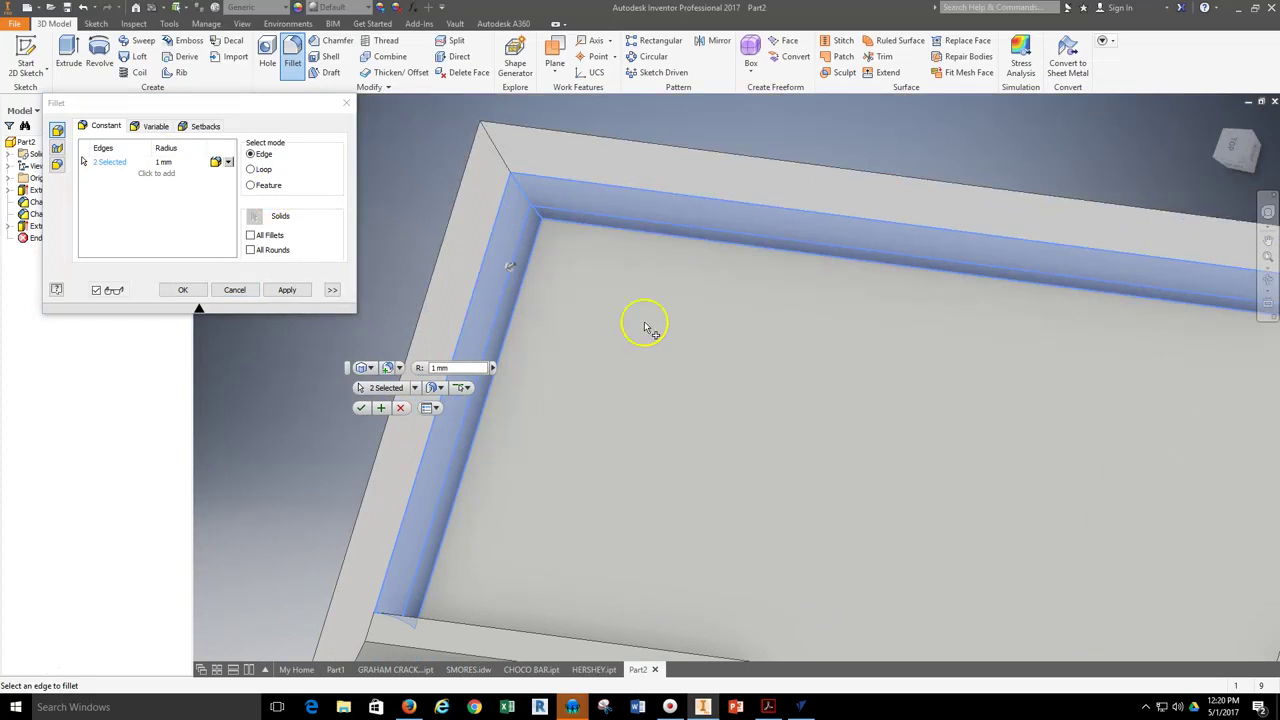
middle_click_drag(642, 634, 639, 436)
left_click(561, 439)
scroll(612, 321, "up", 3)
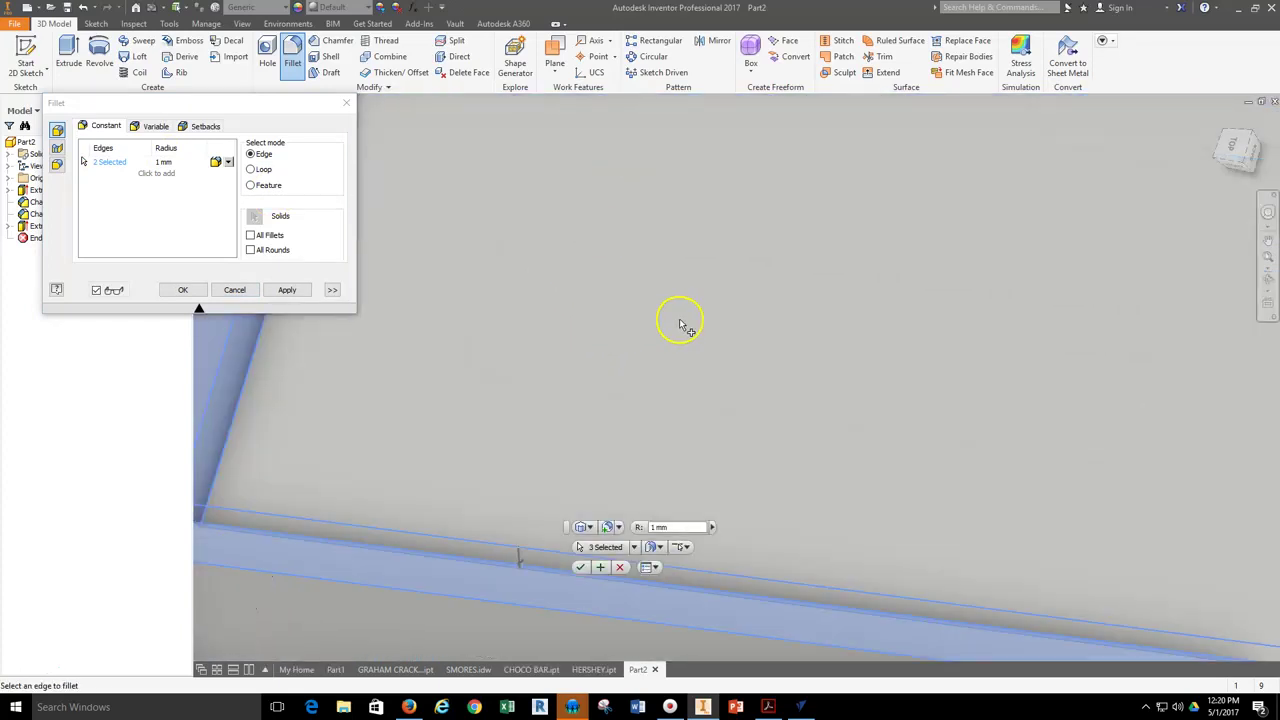
scroll(640, 335, "down", 3)
scroll(737, 323, "up", 4)
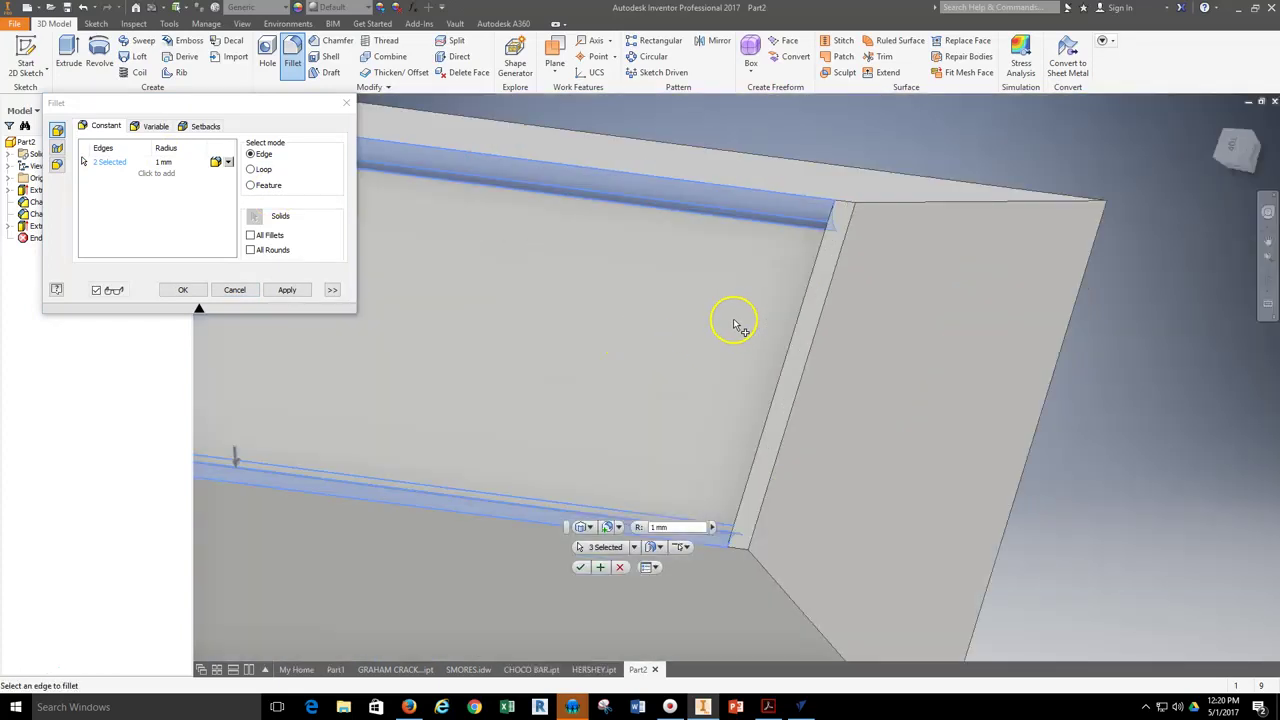
left_click(793, 344)
scroll(720, 334, "down", 5)
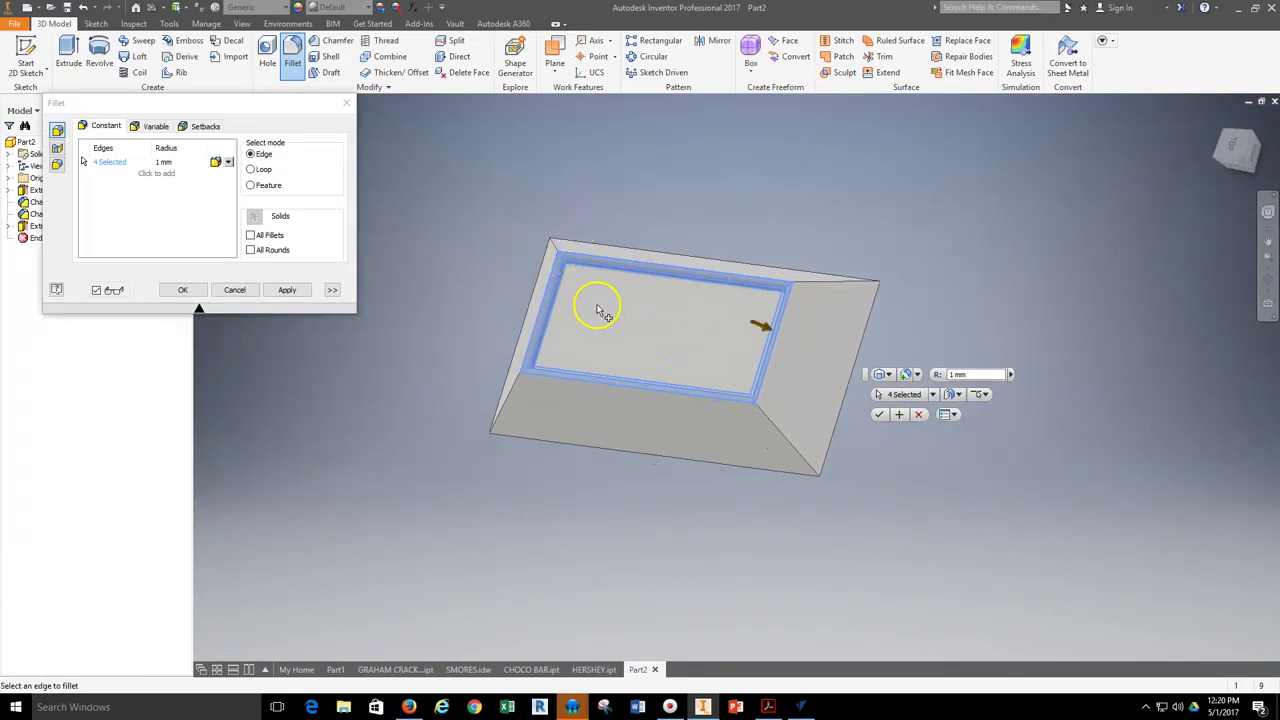
scroll(597, 311, "up", 3)
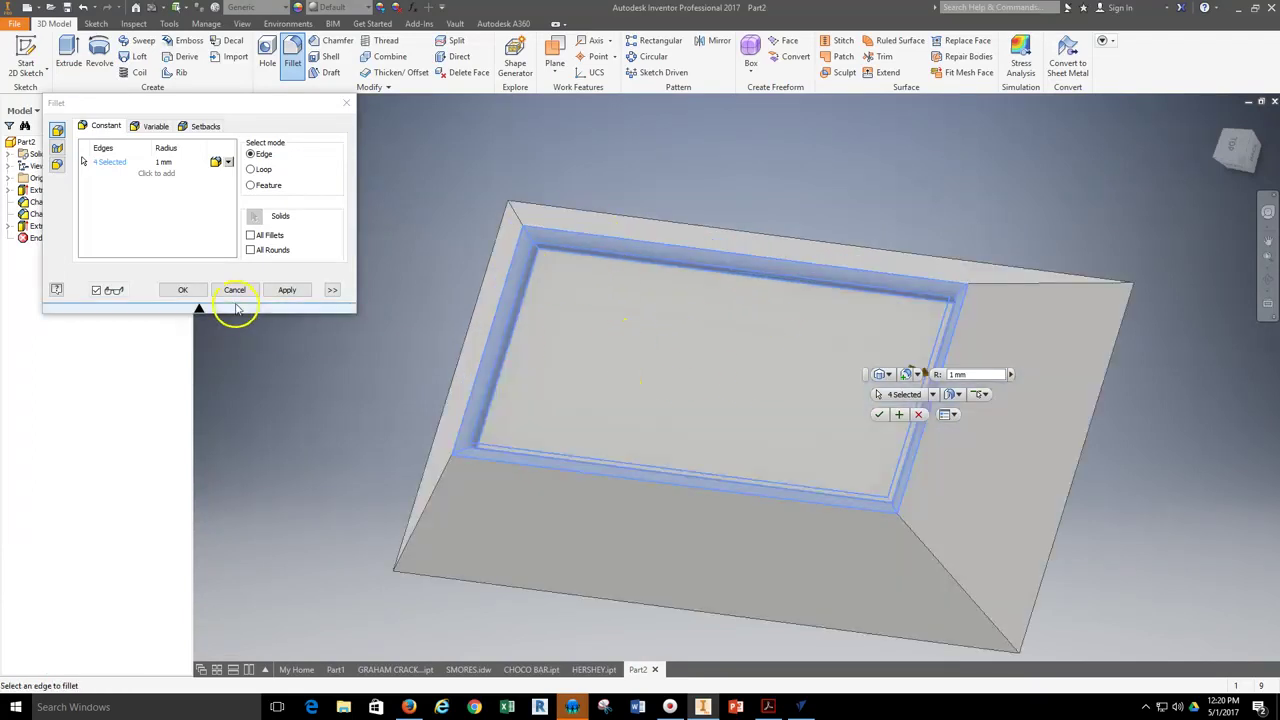
left_click(289, 291)
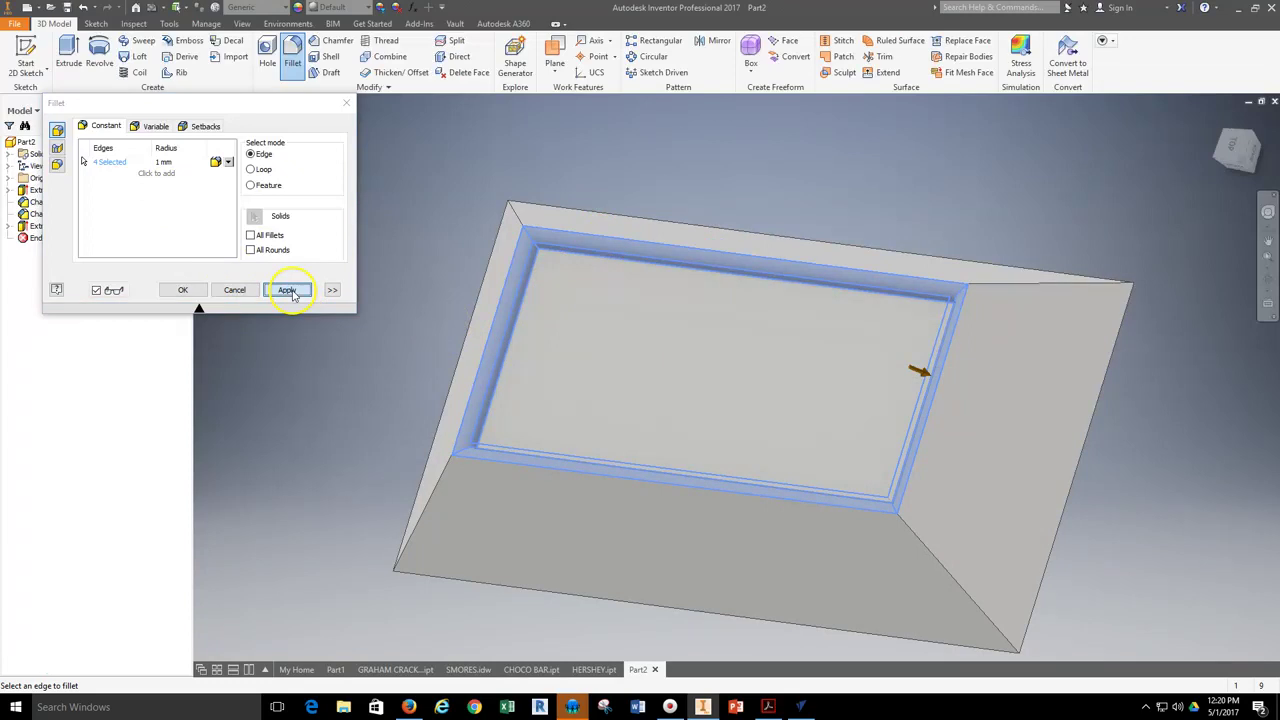
left_click(234, 291)
- Check the lettering in the reference drawing and start a 2D sketch on the recess floor
scroll(586, 366, "down", 5)
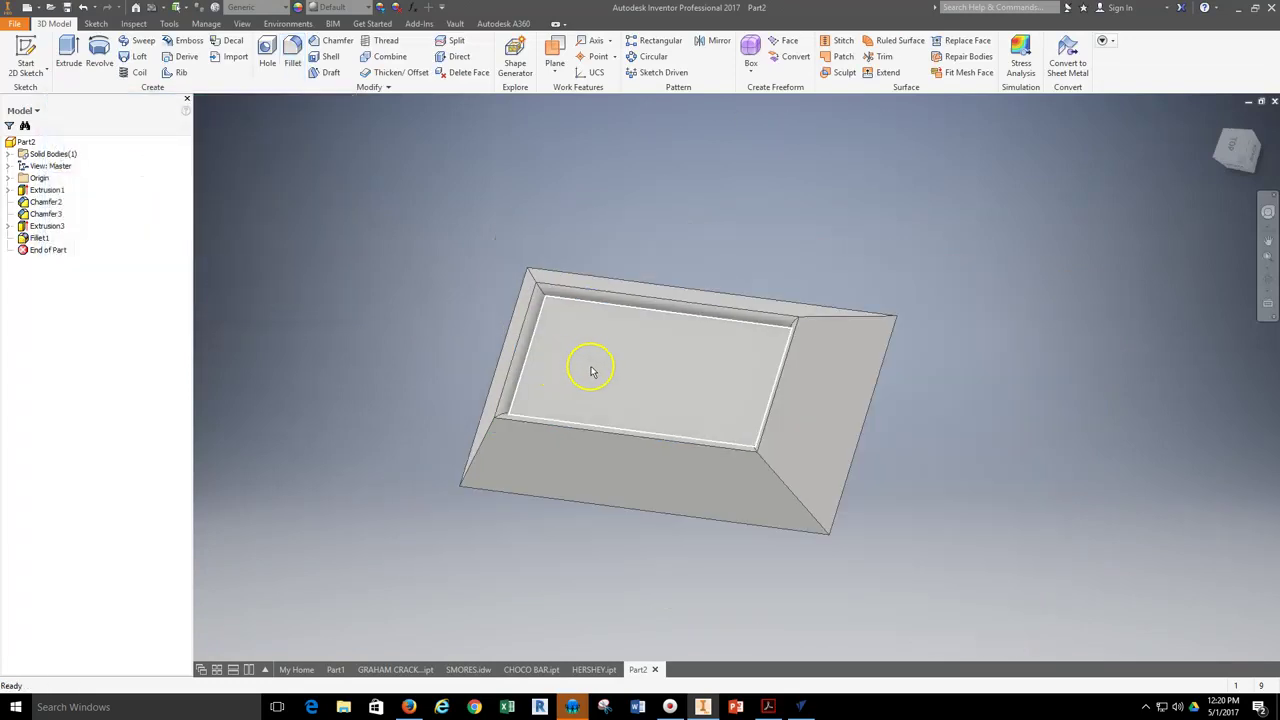
left_click(1263, 281)
mouse_move(769, 443)
left_mouse_down()
mouse_move(811, 400)
mouse_move(870, 373)
mouse_move(883, 349)
mouse_move(829, 400)
mouse_move(771, 383)
mouse_move(767, 362)
mouse_move(780, 423)
left_mouse_up()
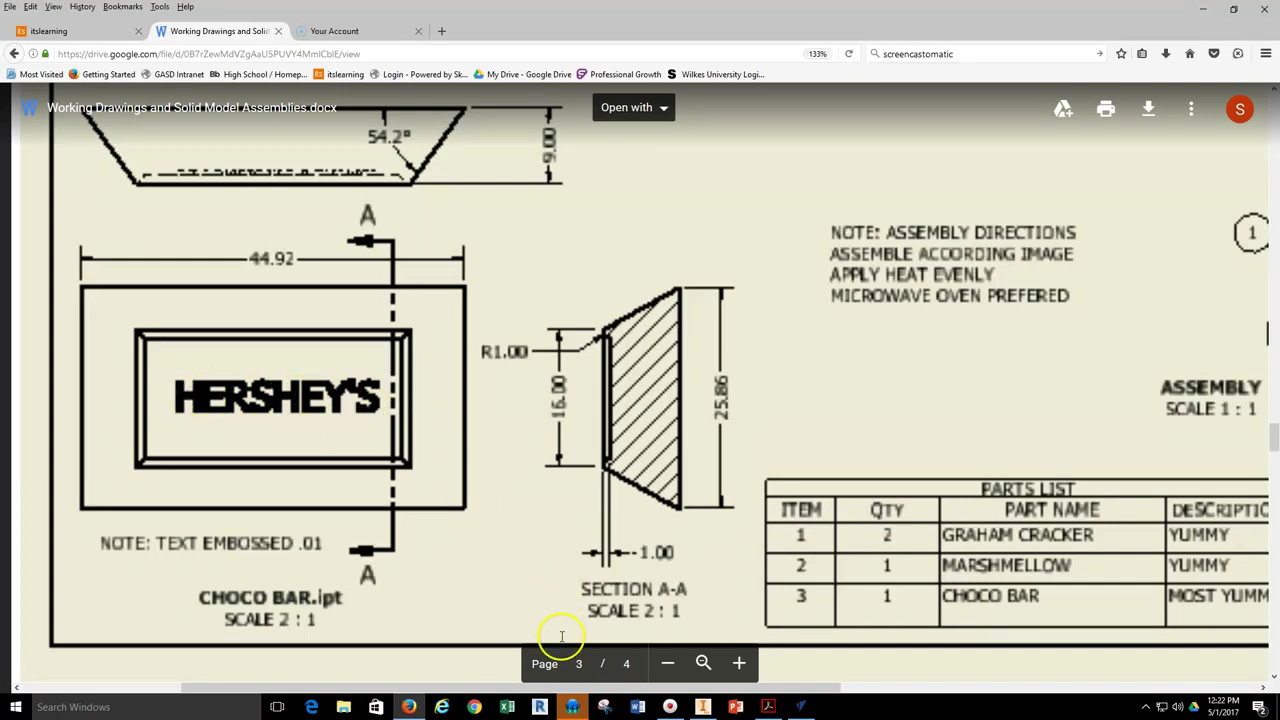
left_click(703, 706)
left_click(26, 56)
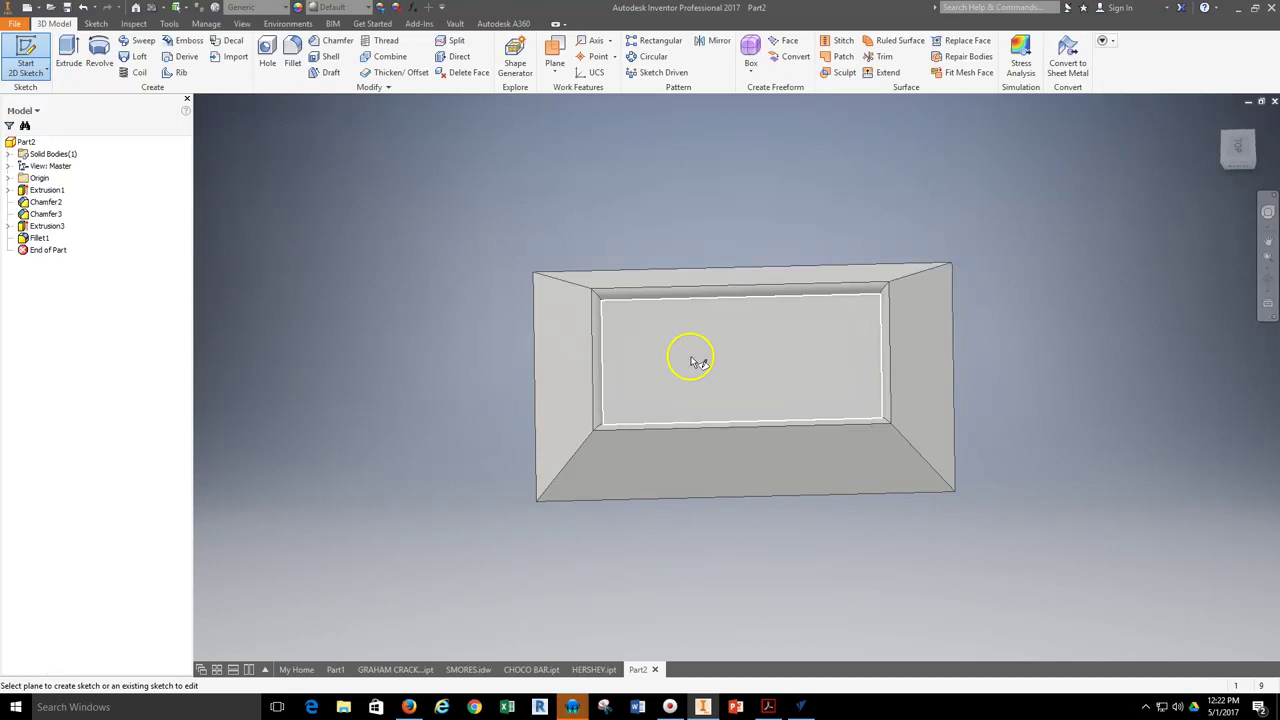
left_click(690, 356)
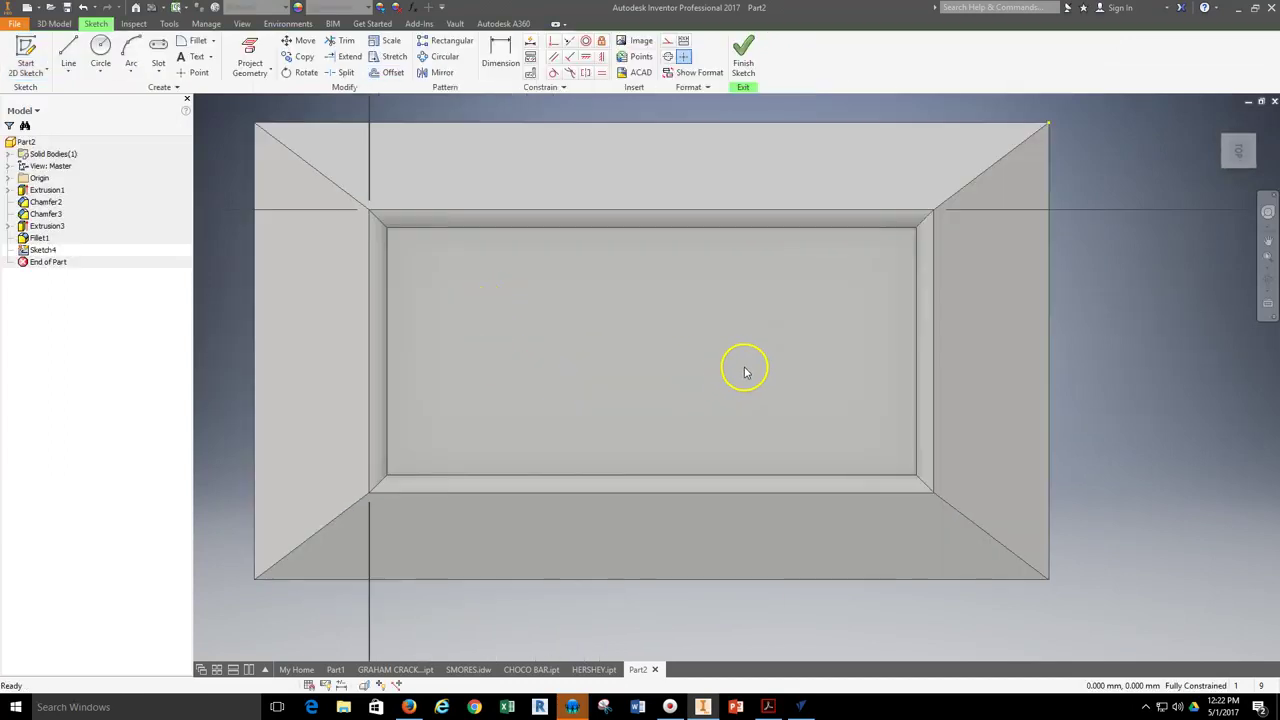
- Place the text HERSHEY'S in 3.50 mm Tahoma near the left end of the recess floor
left_click(449, 298)
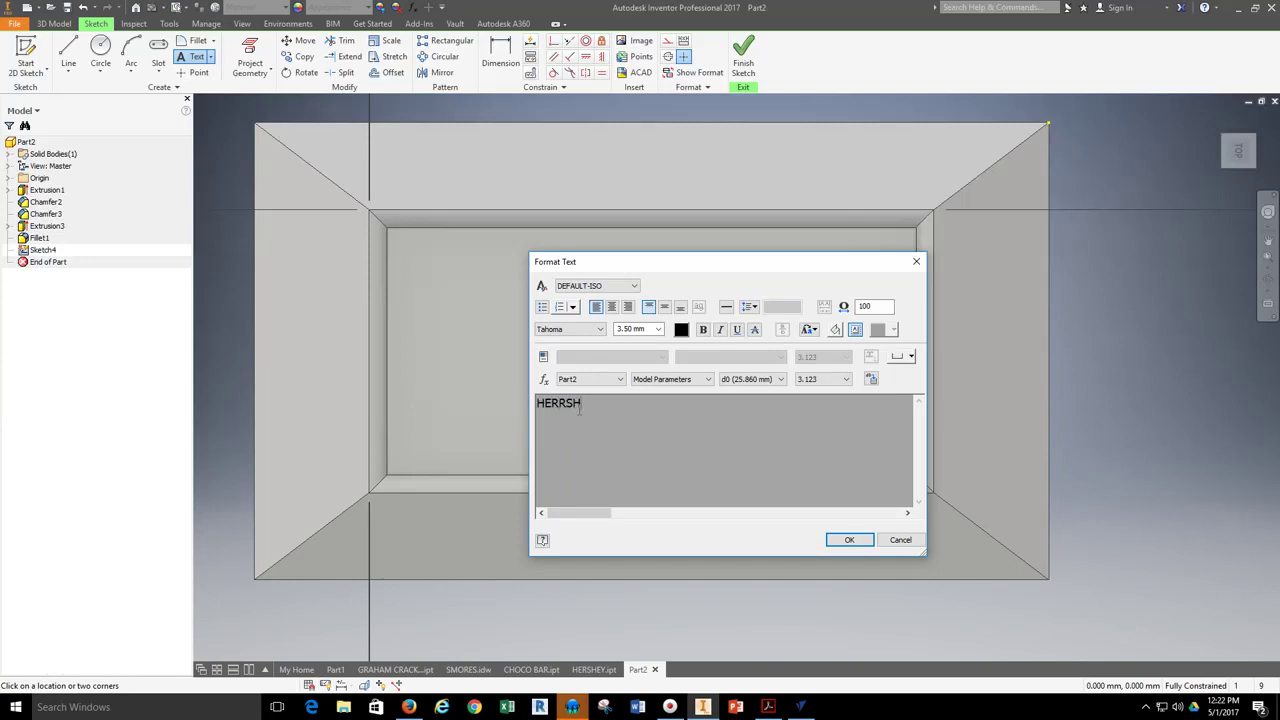
type("HERRSHEY'S")
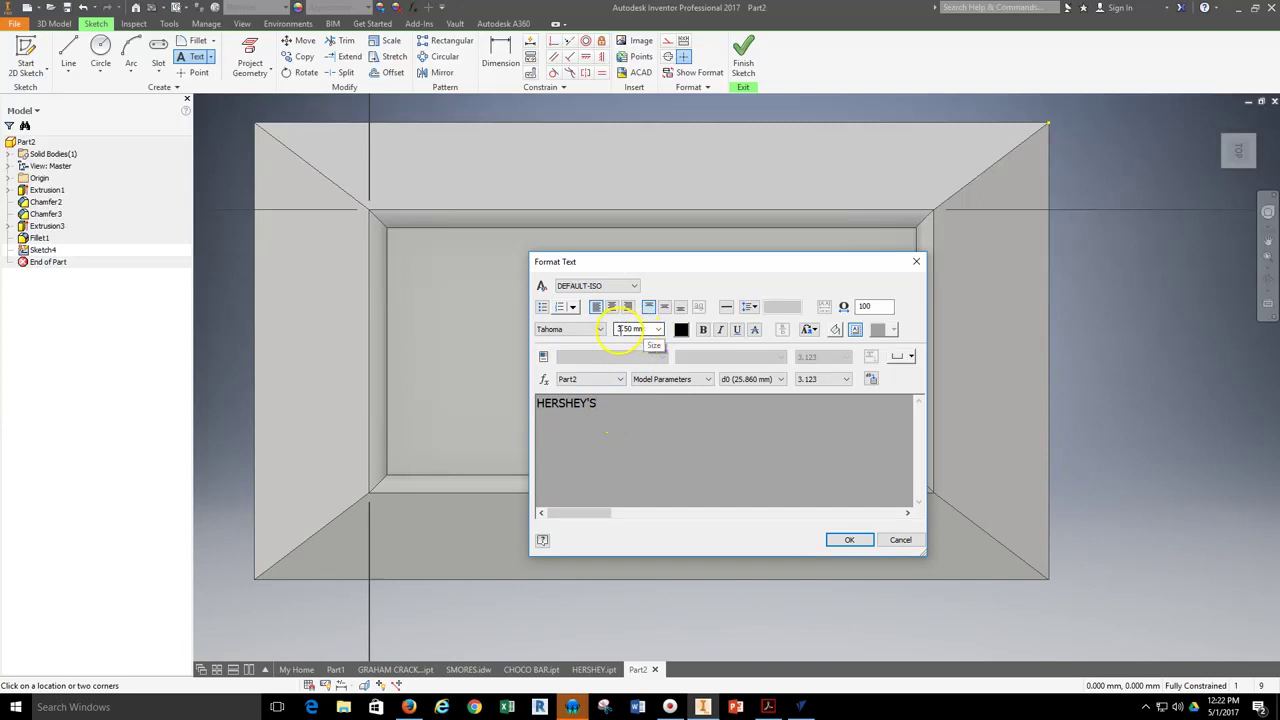
left_click(845, 540)
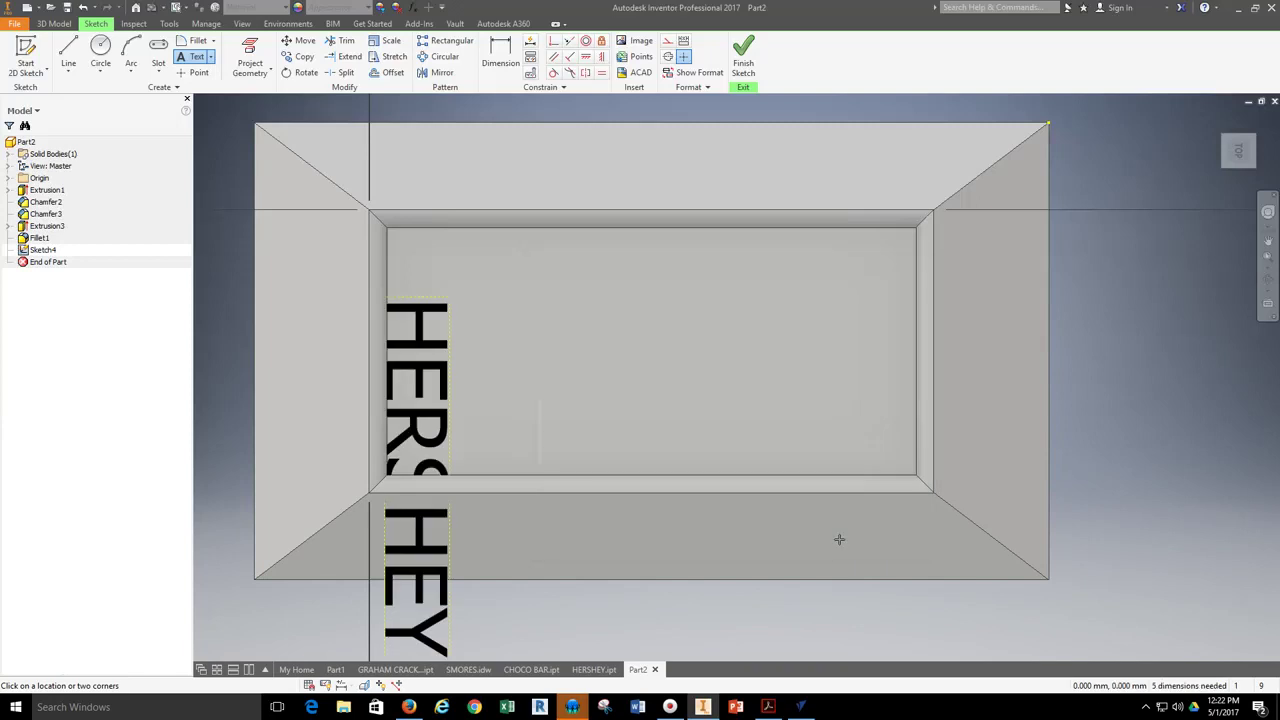
- Rotate the HERSHEY'S text about a quarter turn counterclockwise so it reads along the recess floor's length
scroll(487, 409, "down", 3)
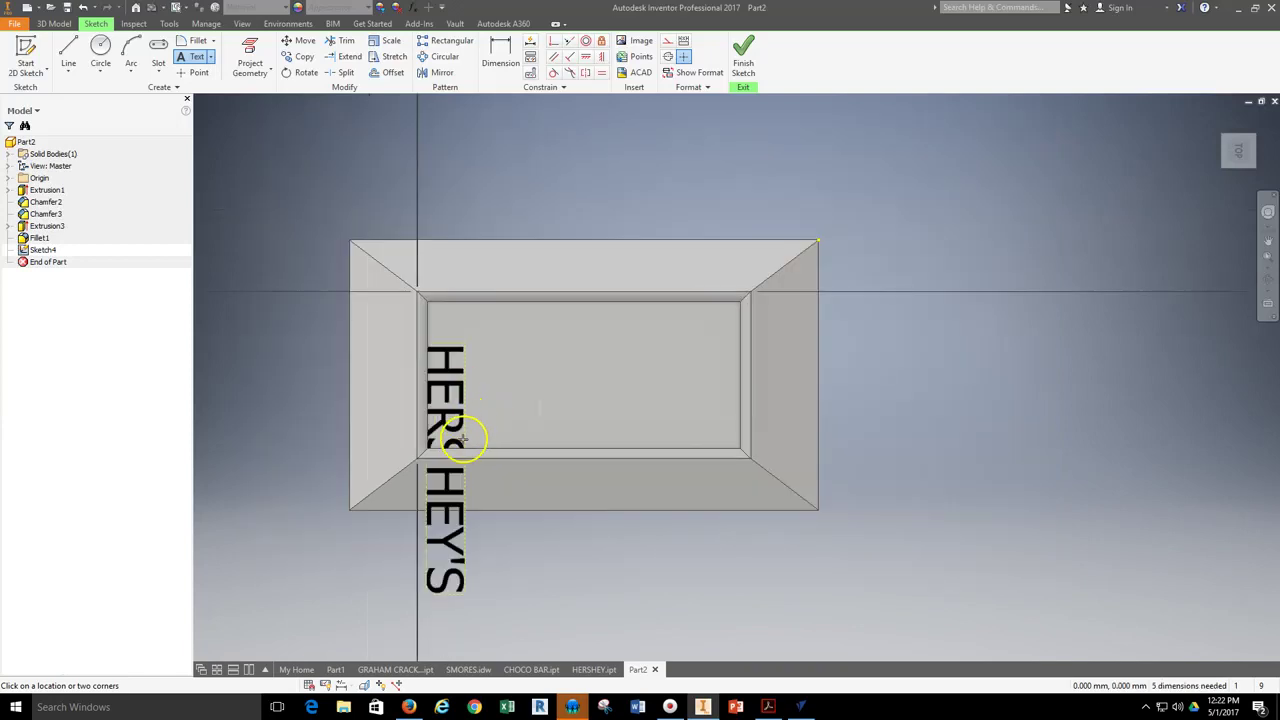
mouse_move(481, 409)
middle_mouse_down()
mouse_move(491, 371)
mouse_move(523, 394)
middle_mouse_up()
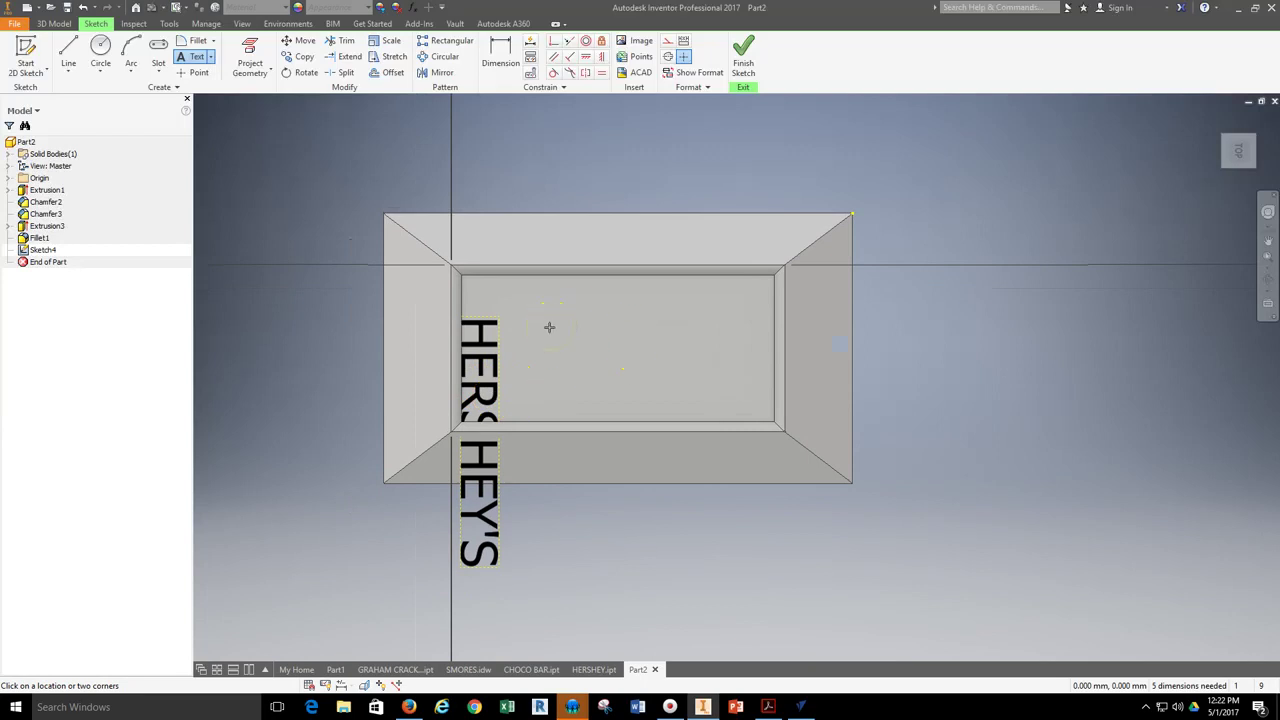
scroll(545, 335, "up", 3)
scroll(538, 350, "down", 2)
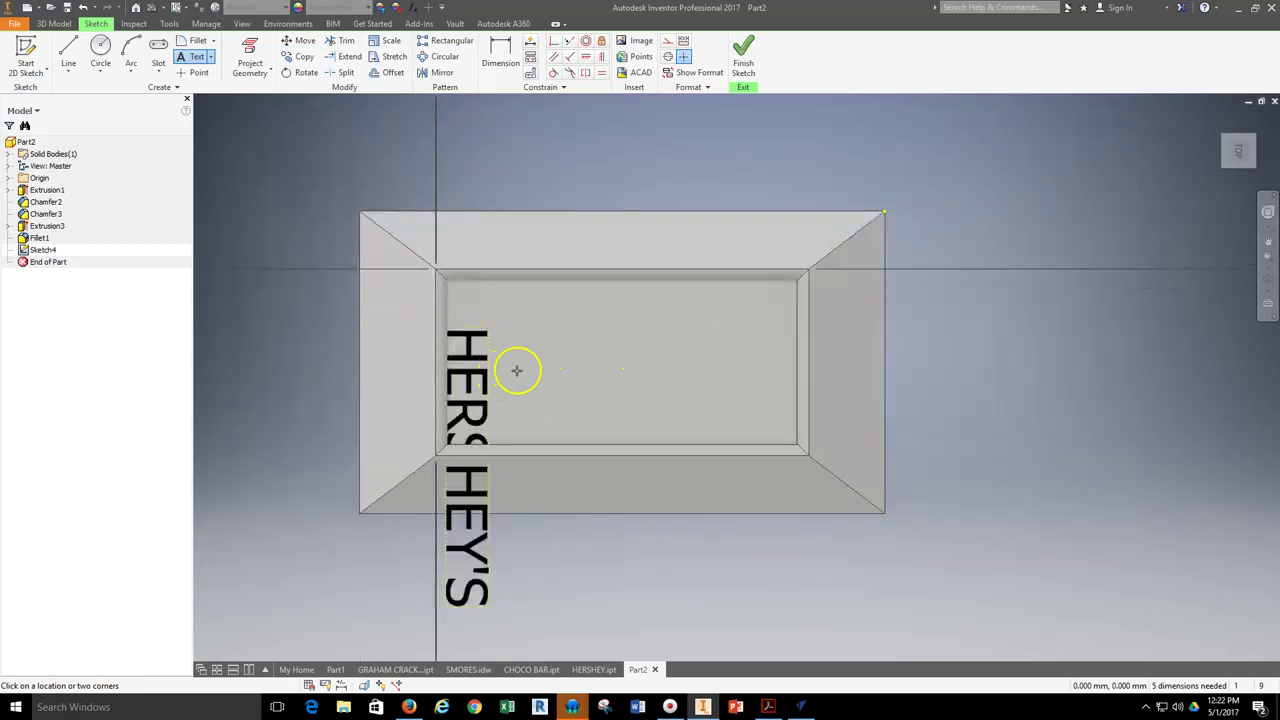
key("Escape")
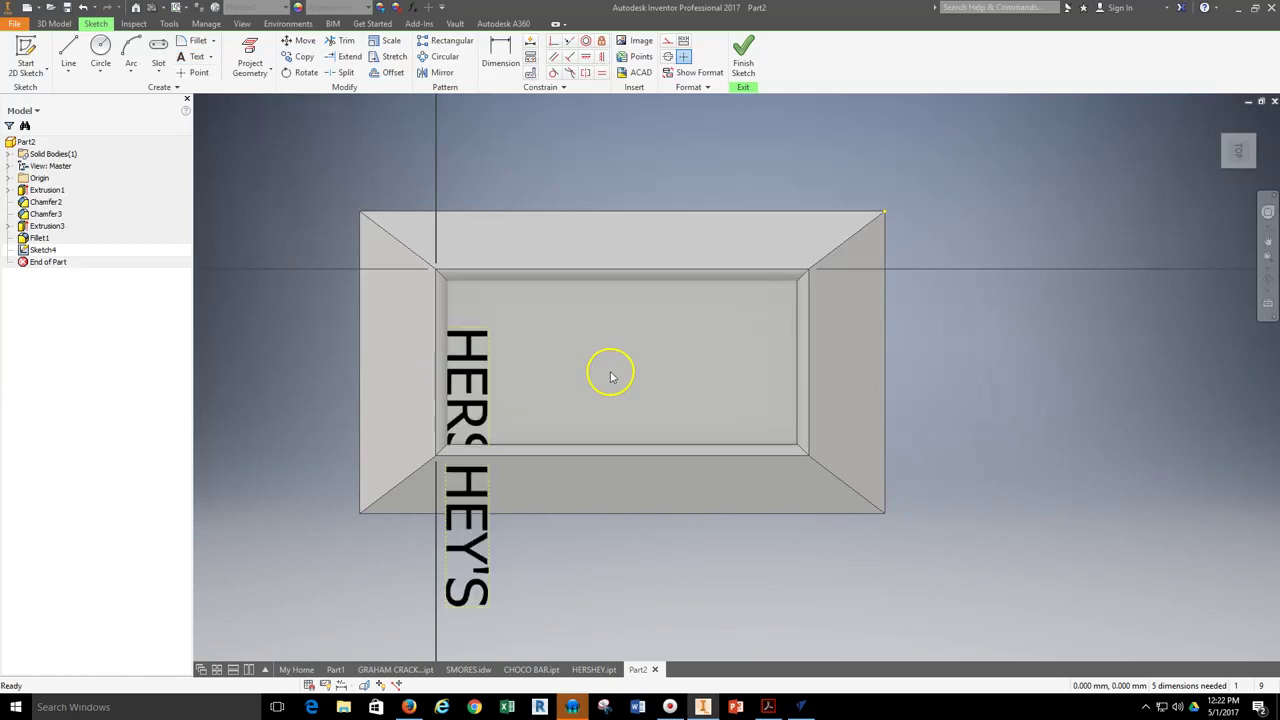
left_click(474, 378)
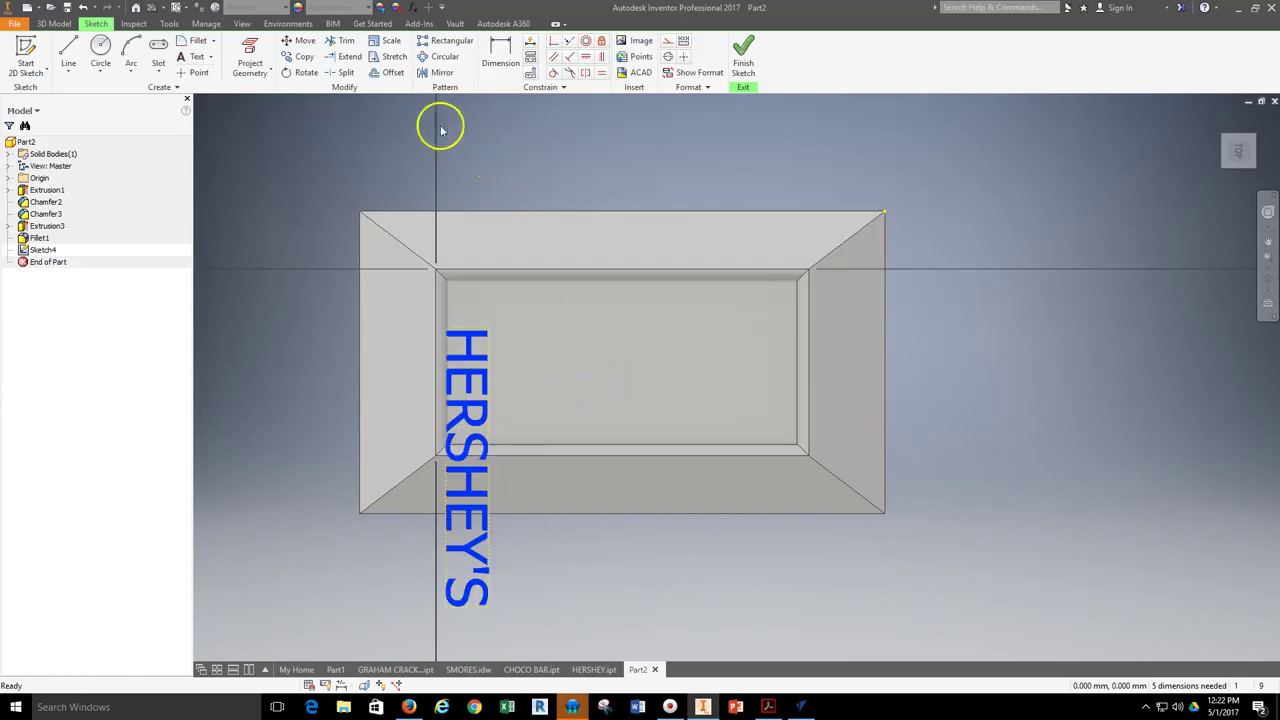
left_click(295, 75)
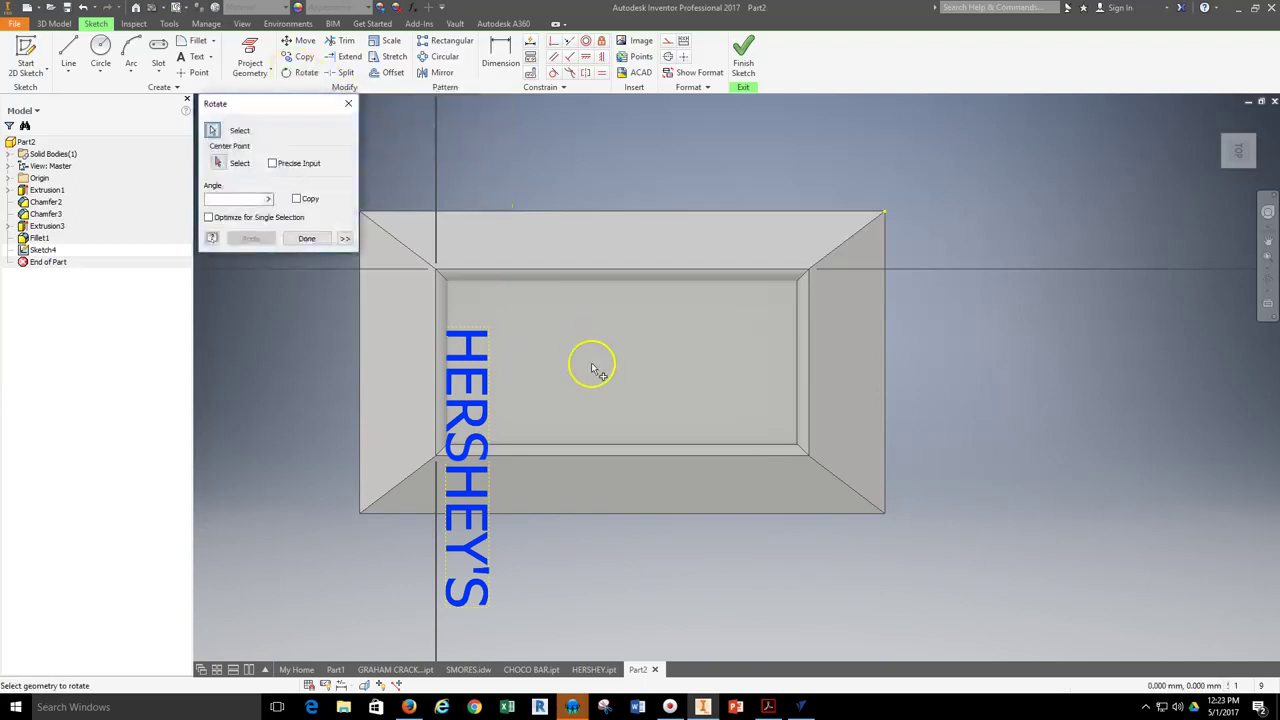
left_click(220, 164)
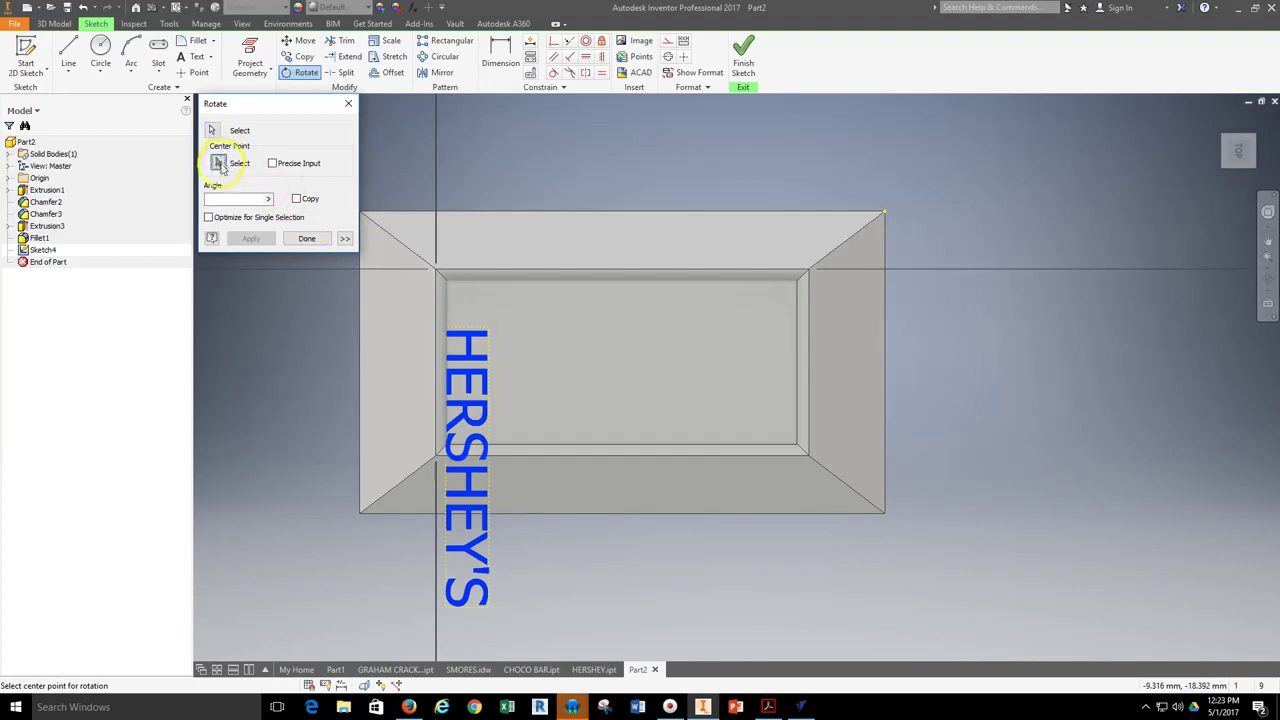
left_click(498, 322)
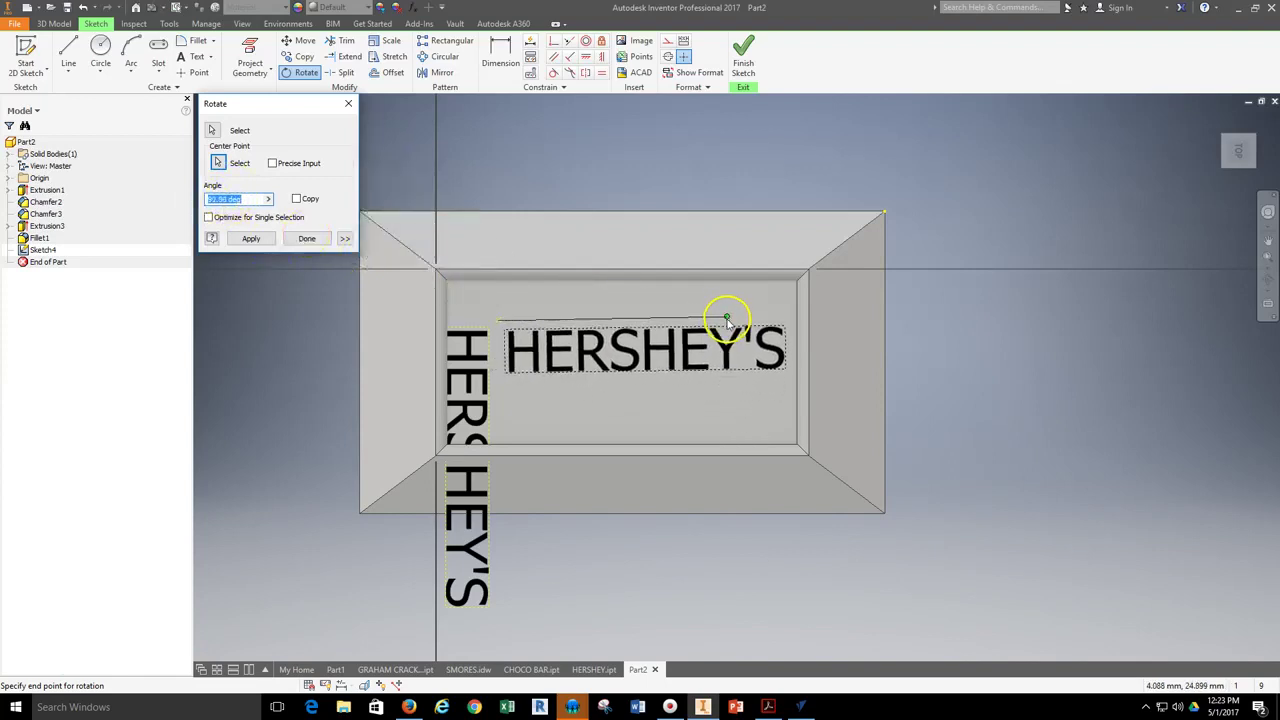
left_click(726, 322)
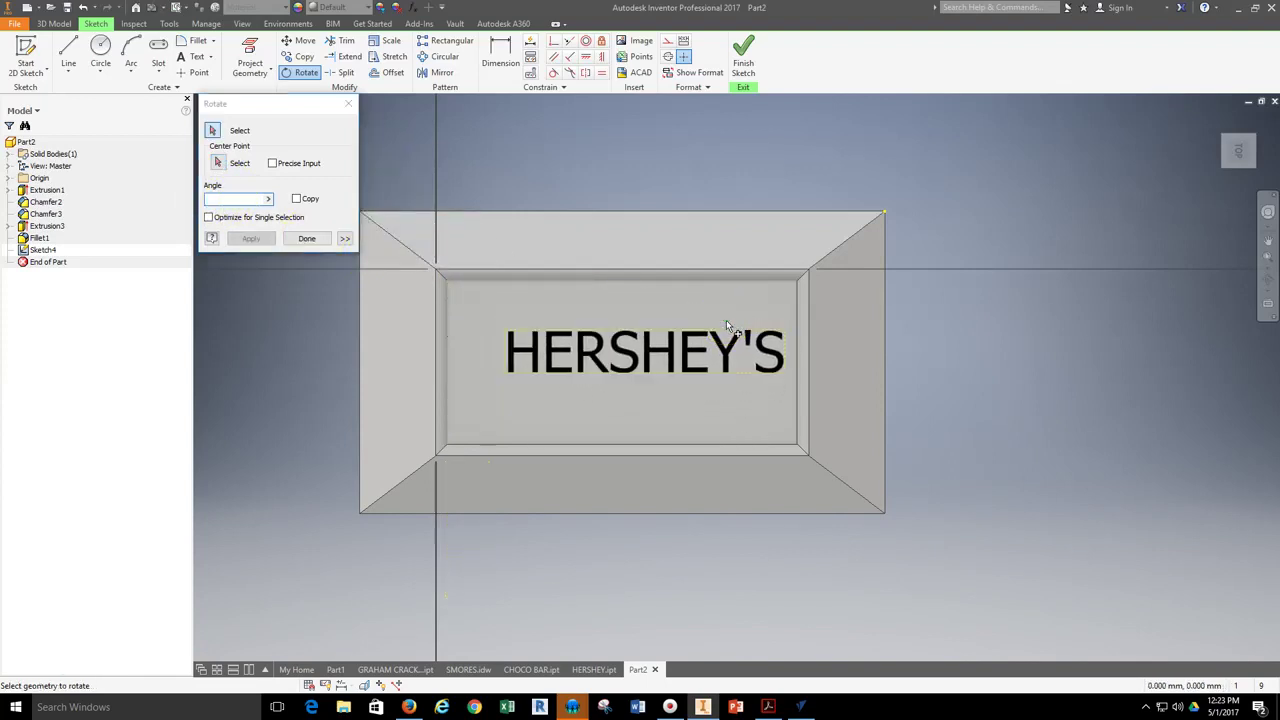
left_click(306, 241)
- Move the HERSHEY'S text to roughly the middle of the recess floor and finish the sketch
left_click(612, 376)
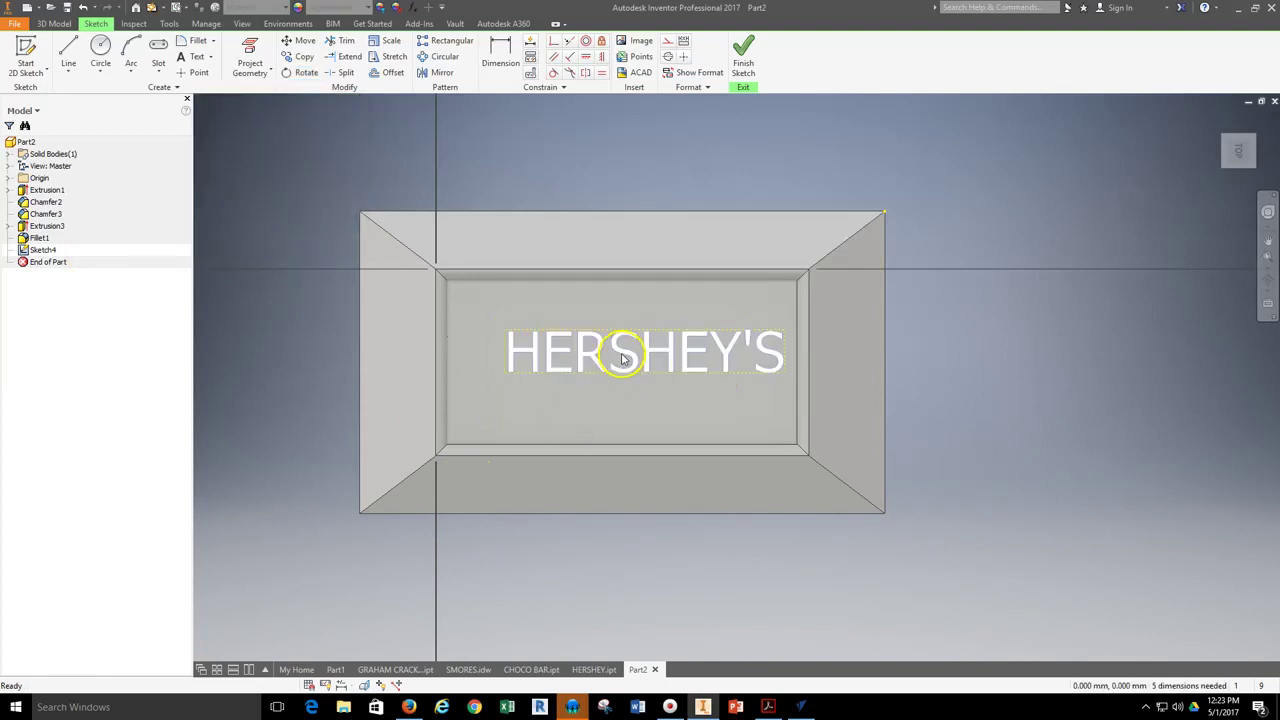
mouse_move(621, 357)
left_mouse_down()
mouse_move(597, 363)
mouse_move(617, 381)
left_mouse_up()
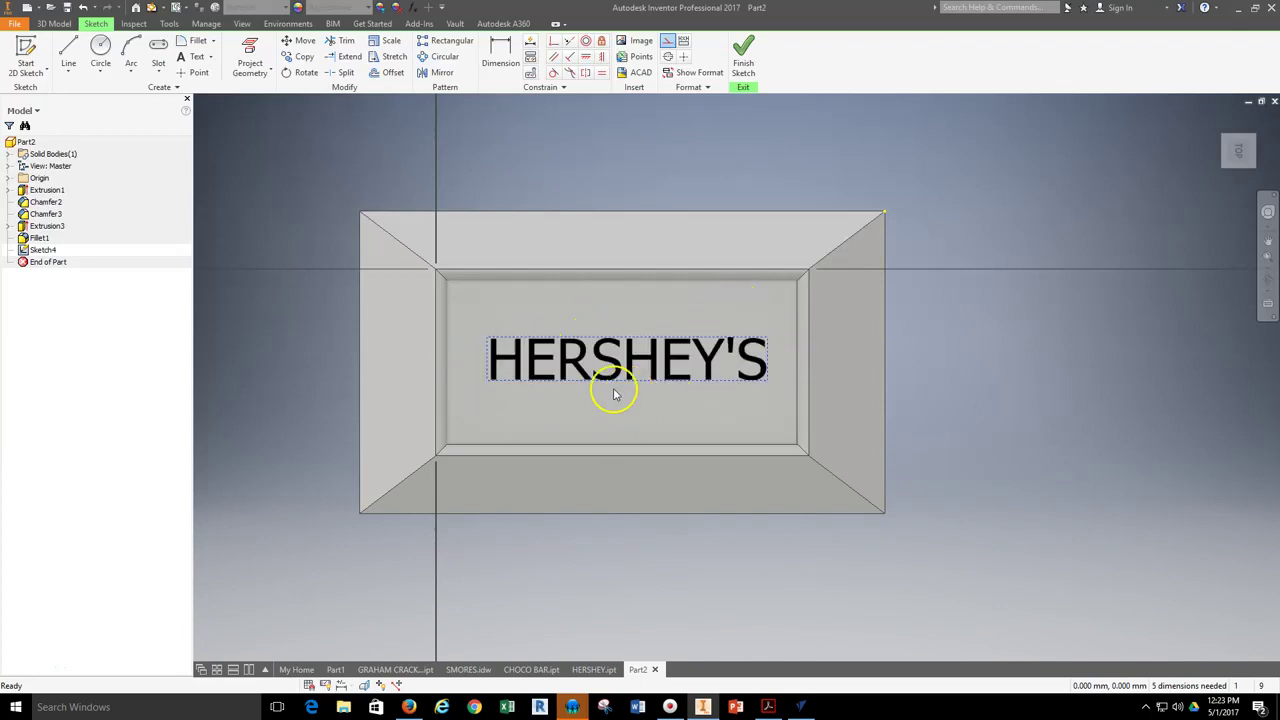
scroll(571, 372, "up", 3)
scroll(573, 380, "down", 3)
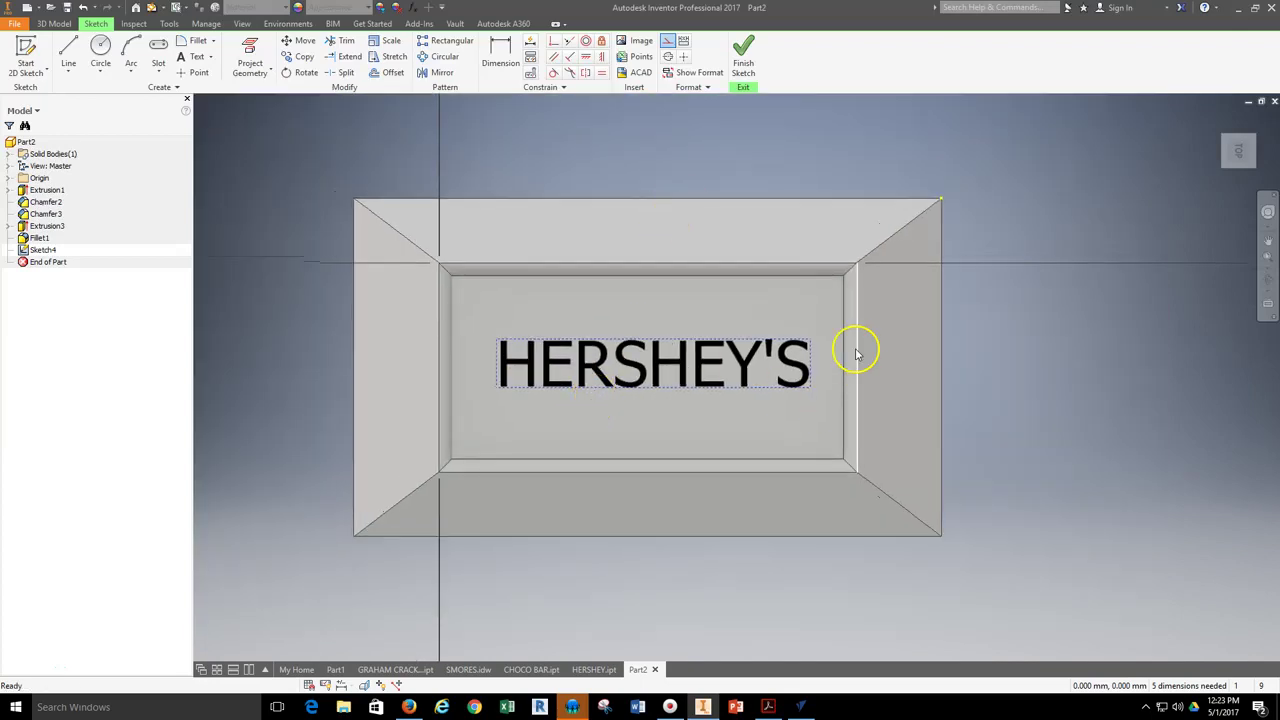
left_click(745, 55)
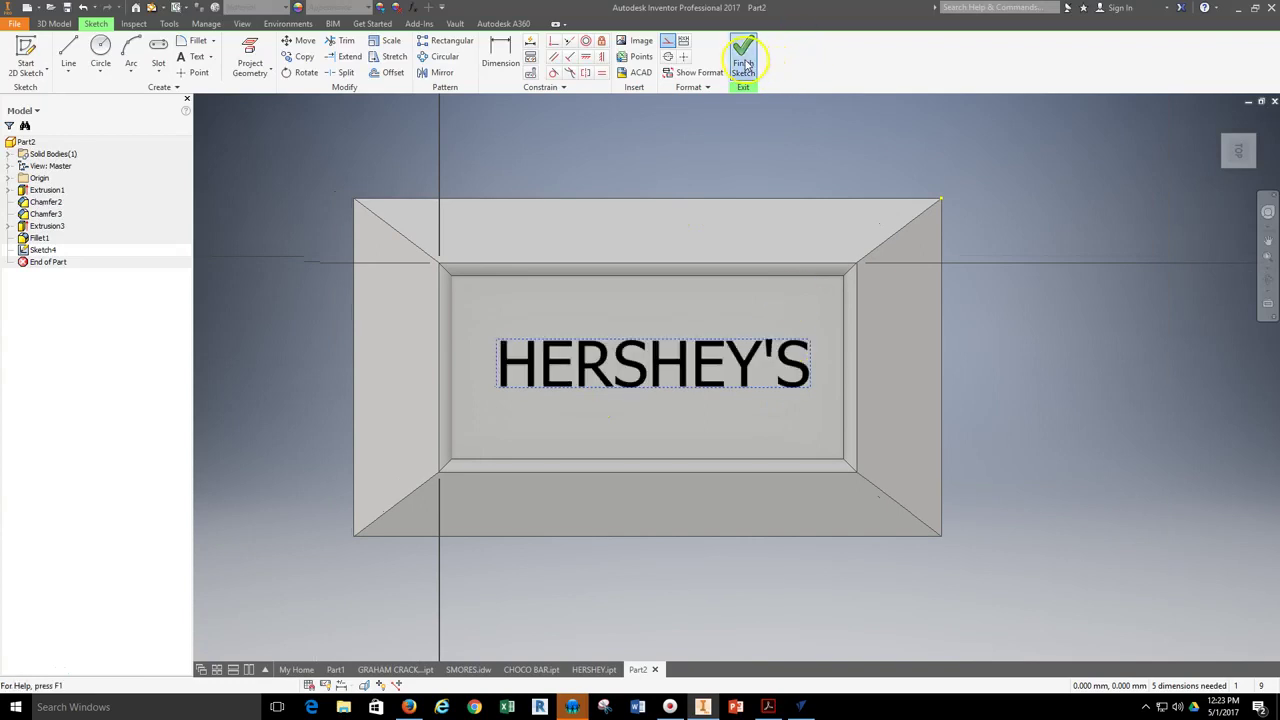
- Emboss the HERSHEY'S text as an engraving from the recess floor into the part, 0.01 mm deep
middle_click_drag(808, 349, 666, 371)
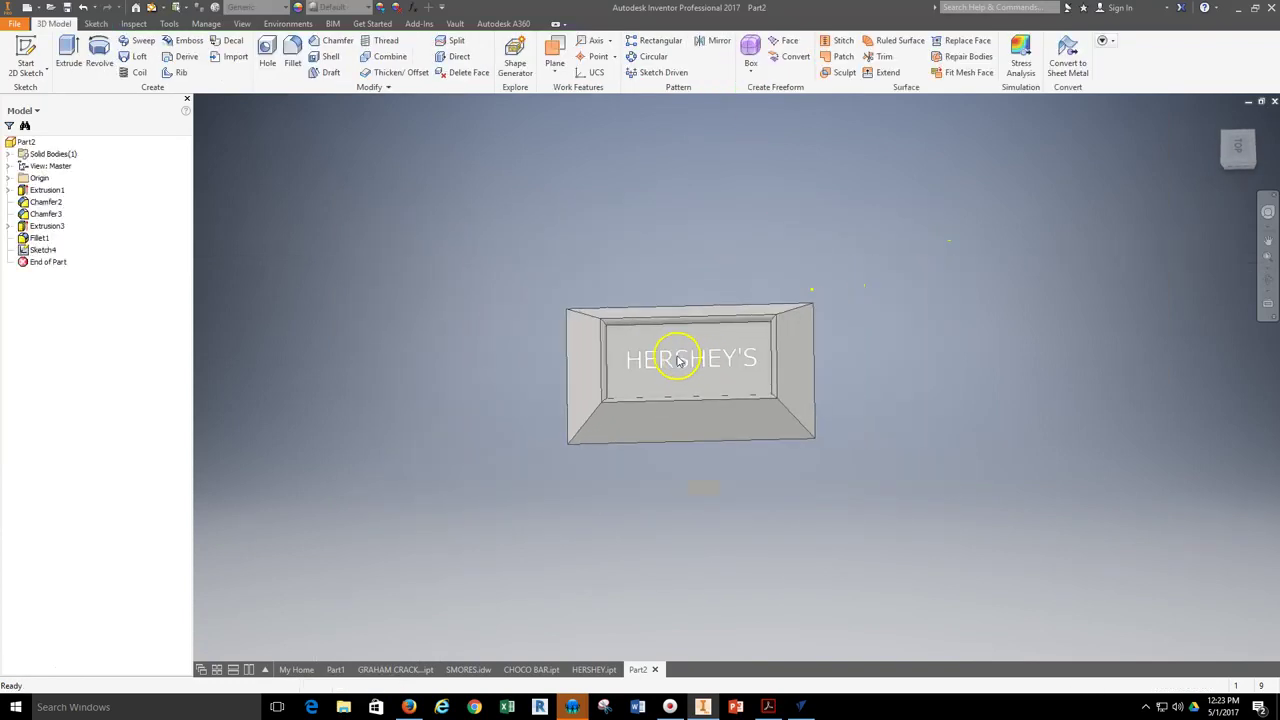
scroll(677, 363, "up", 4)
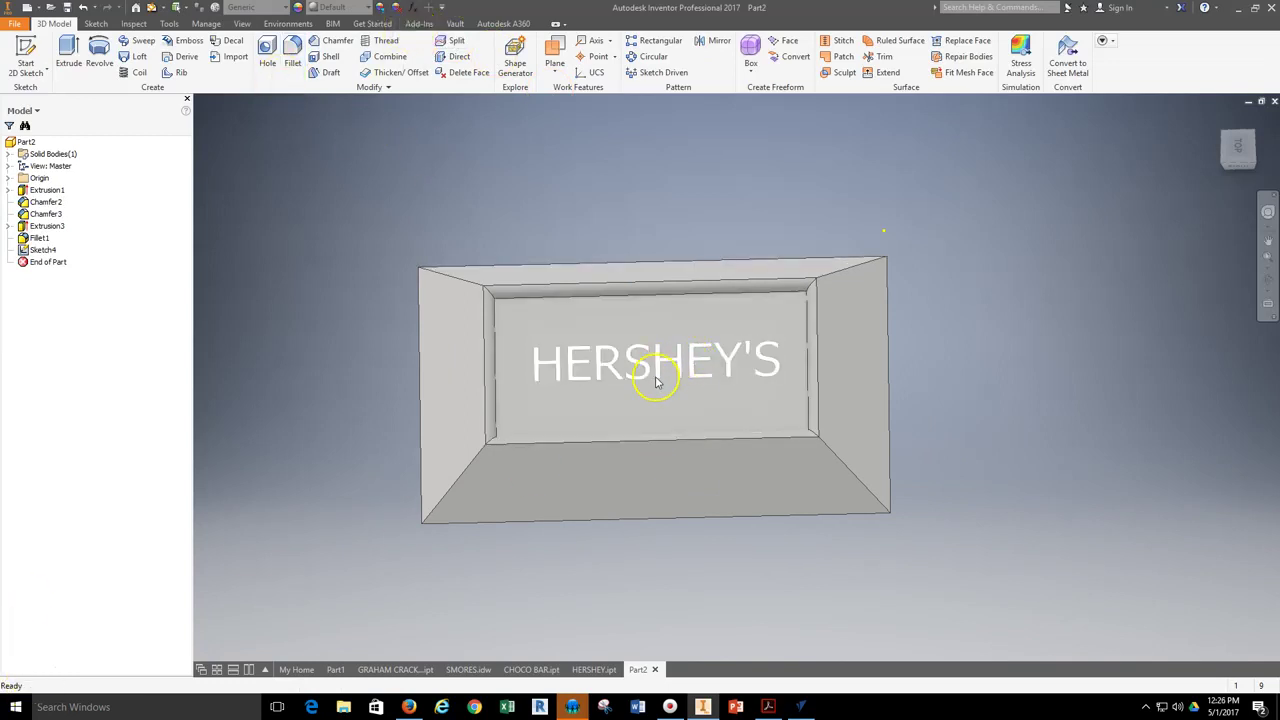
scroll(652, 371, "up", 3)
scroll(657, 340, "down", 3)
scroll(648, 362, "up", 2)
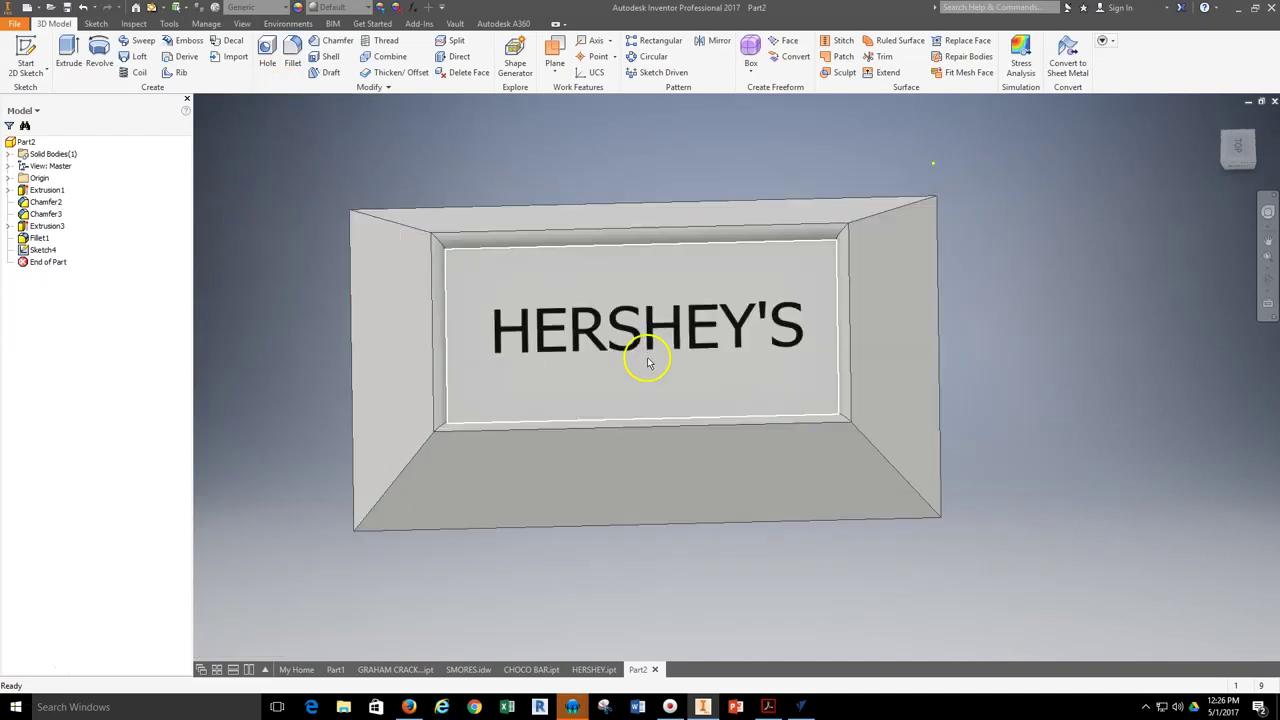
middle_click_drag(648, 364, 655, 402)
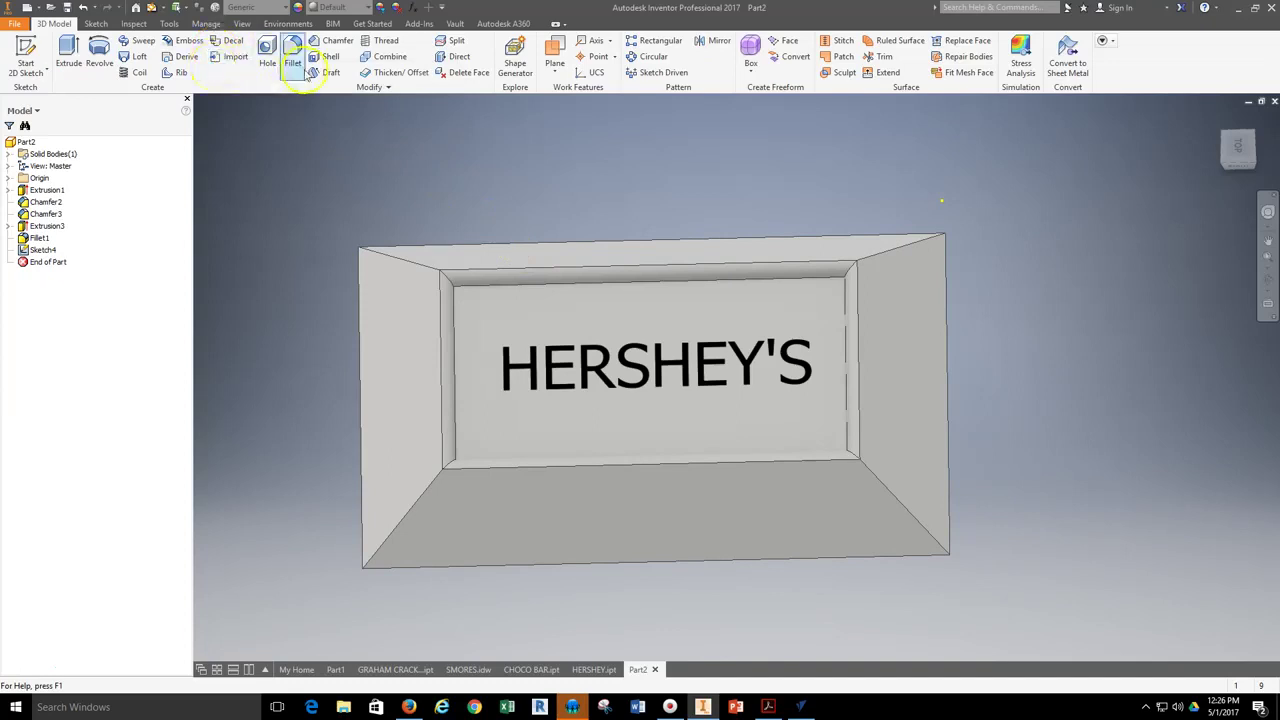
left_click(182, 44)
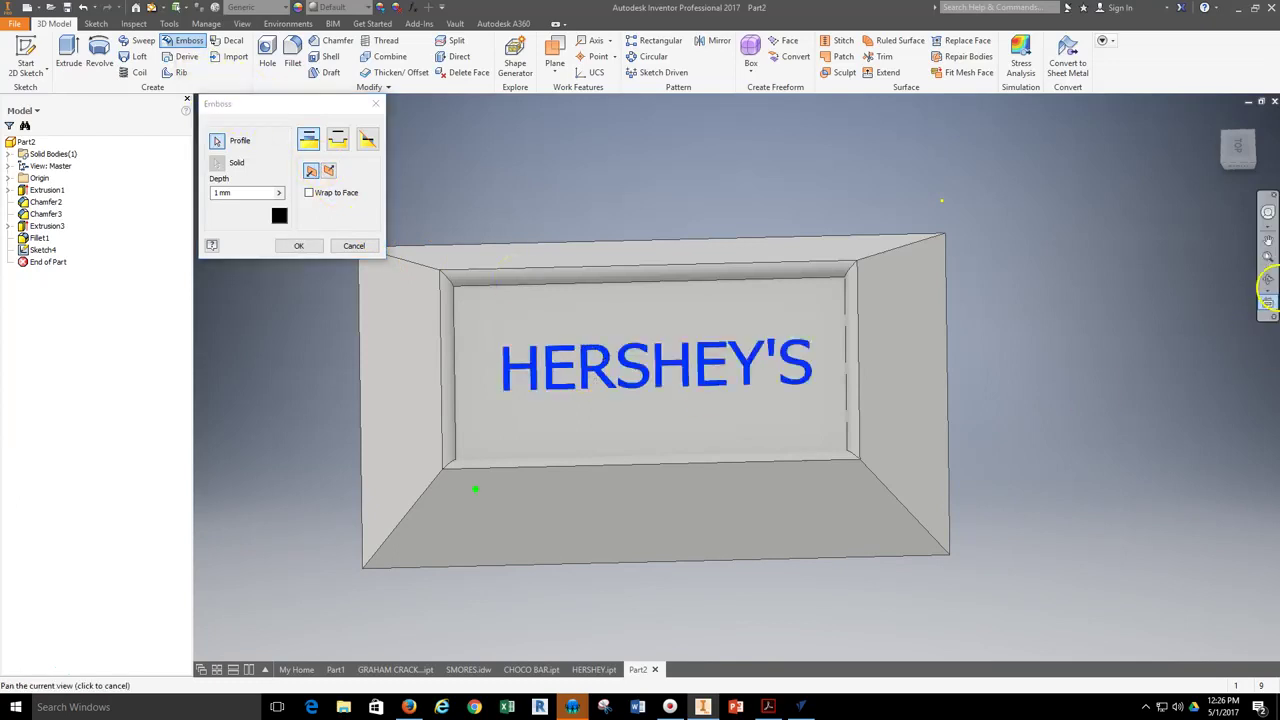
left_click(1267, 280)
left_click_drag(820, 500, 897, 431)
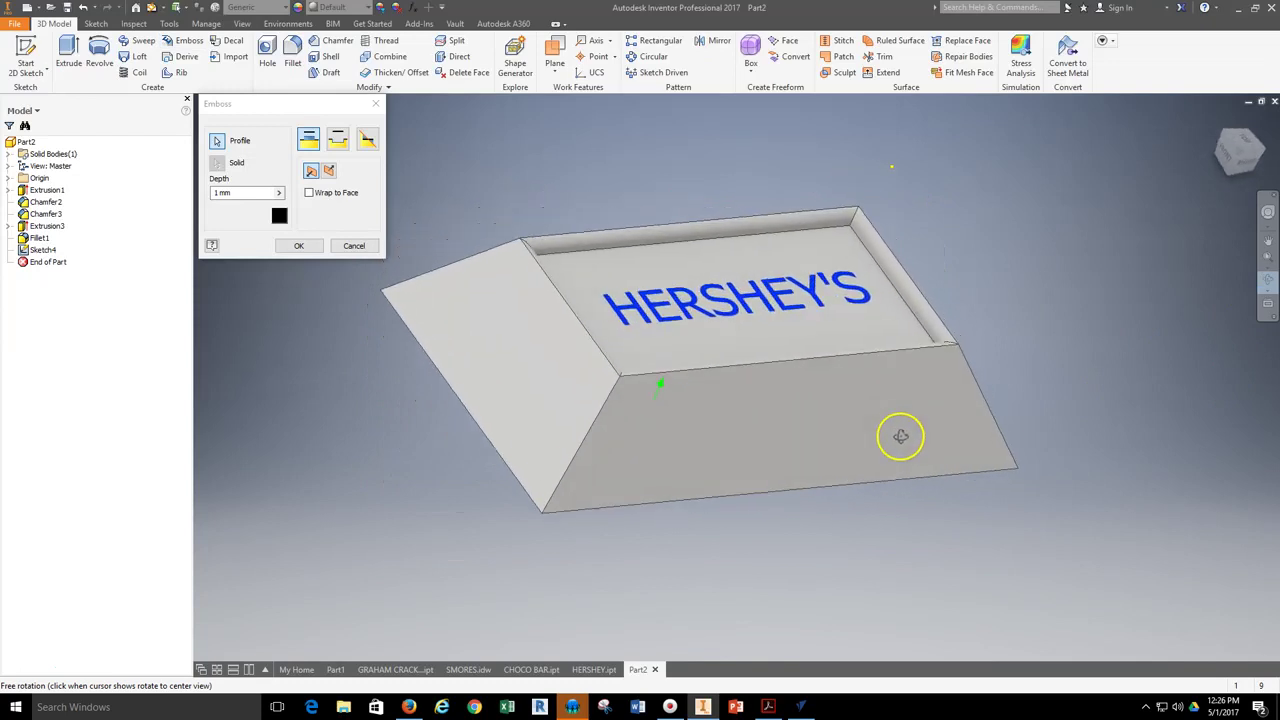
scroll(646, 389, "up", 5)
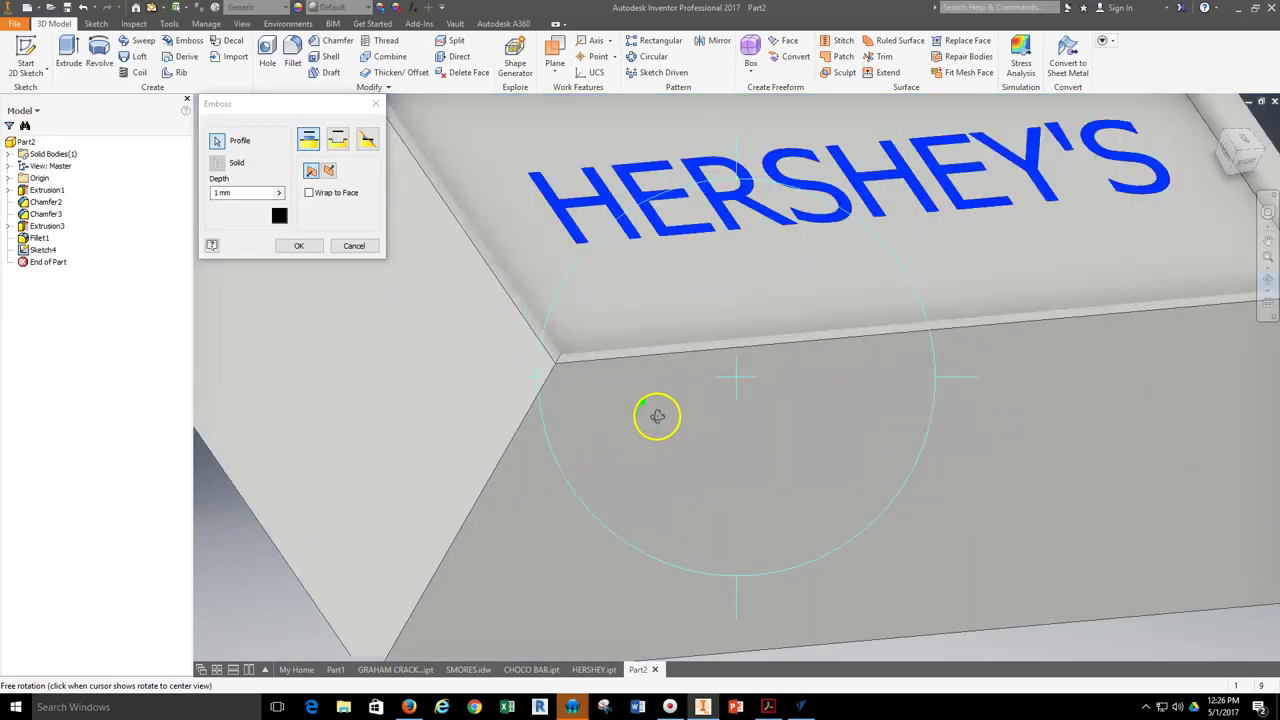
scroll(654, 417, "down", 5)
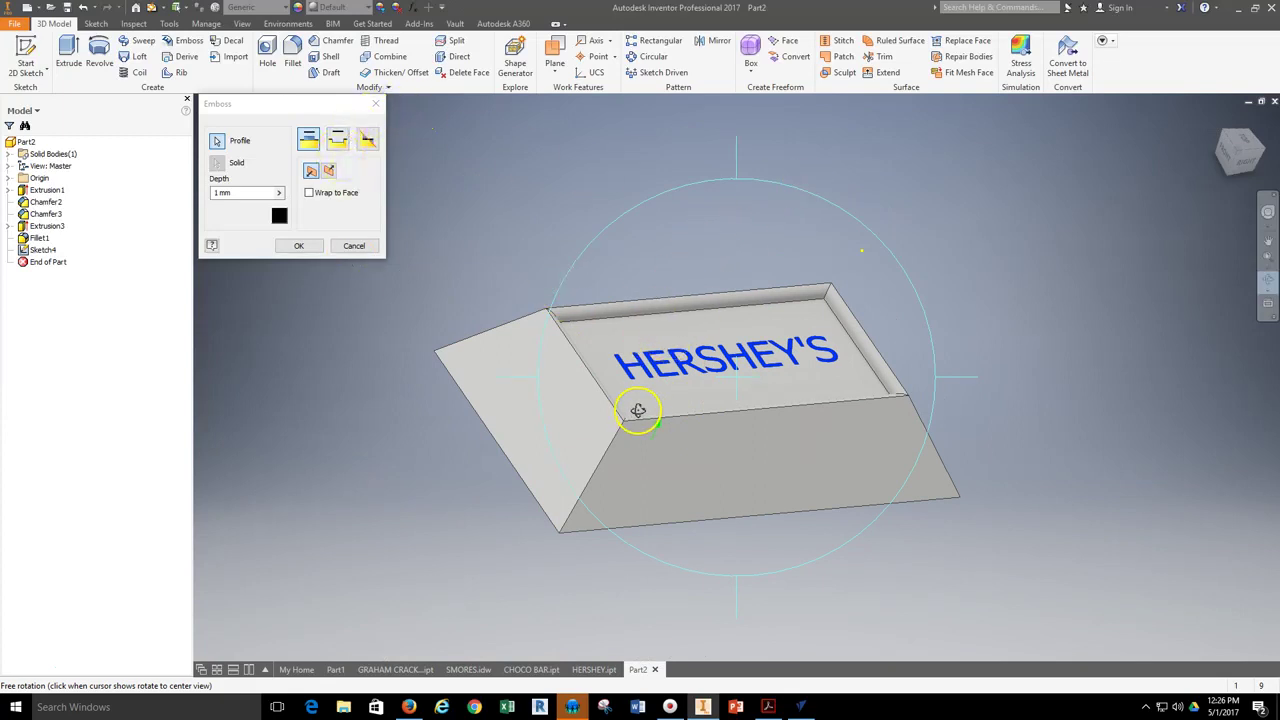
left_click(329, 174)
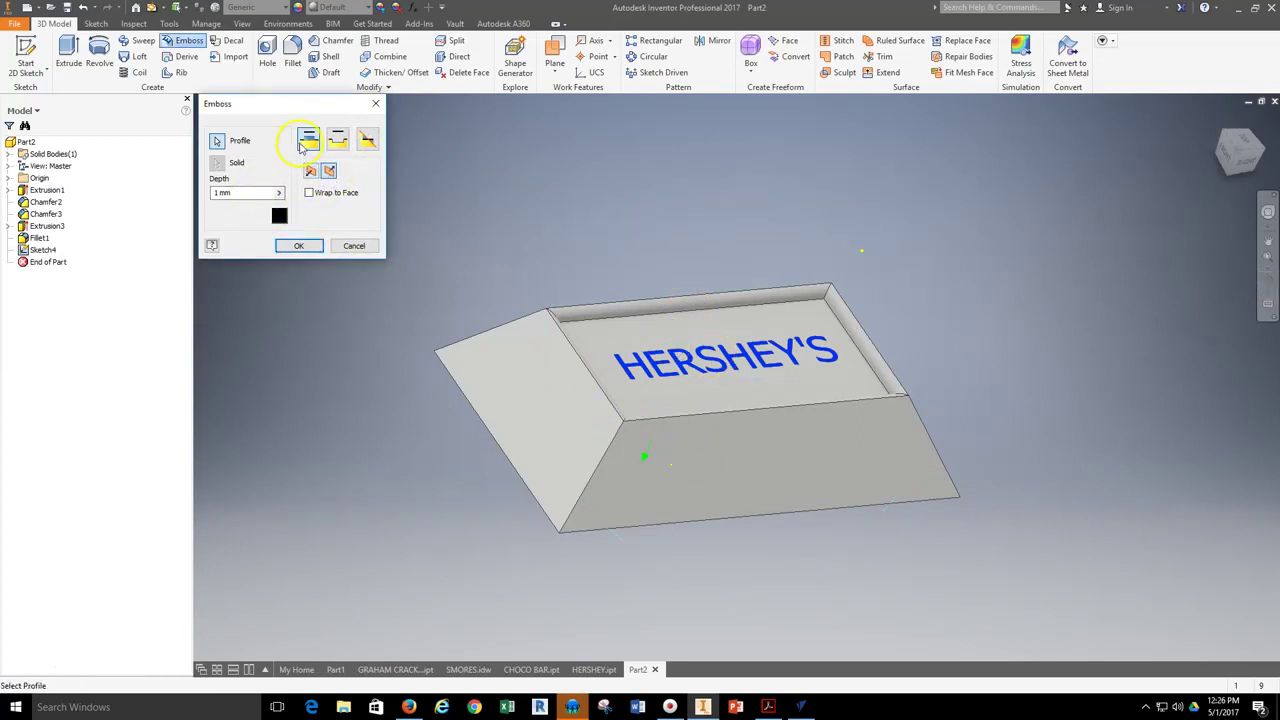
left_click(337, 143)
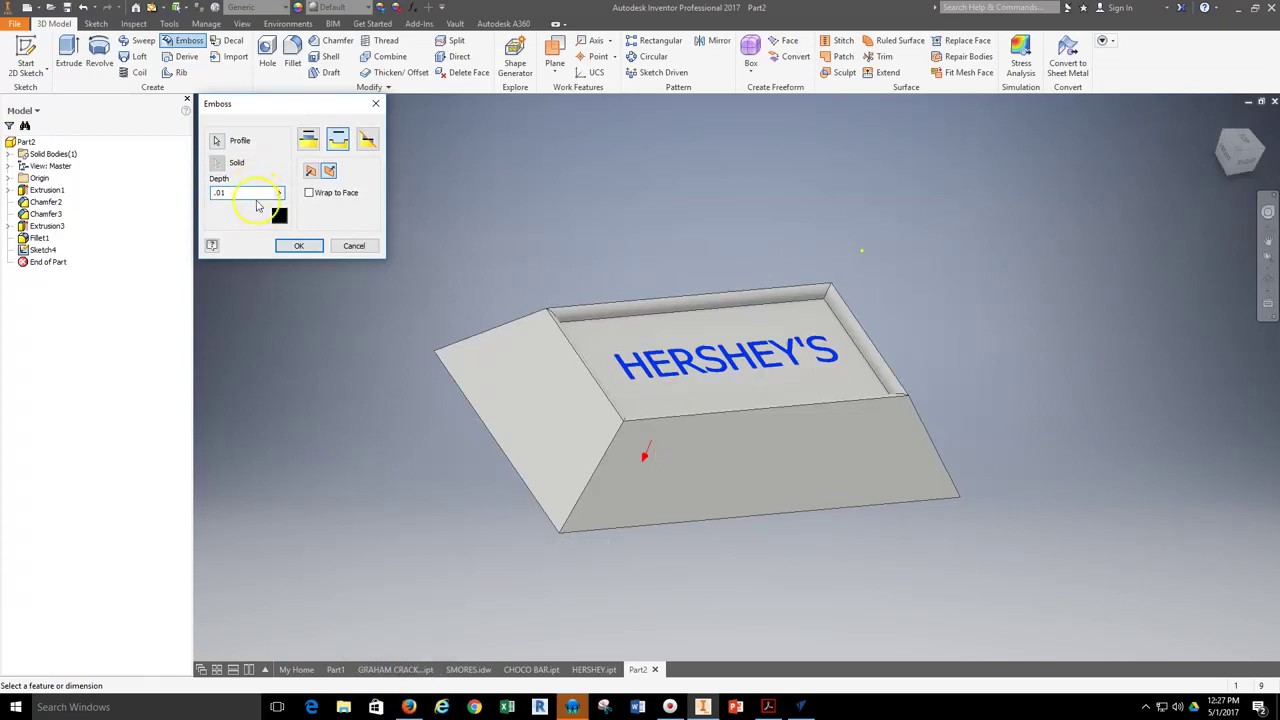
left_click(300, 246)
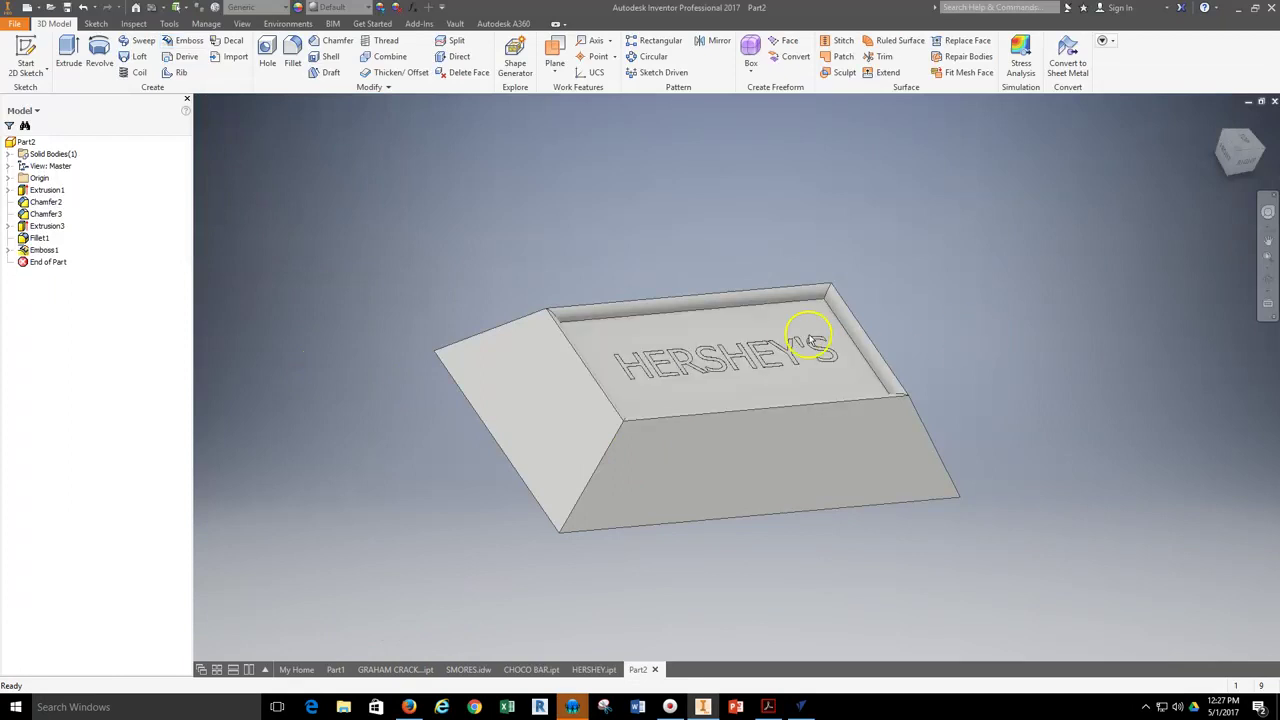
- Edit the lettering's emboss feature and set its engraving depth to 0.05 mm
scroll(755, 355, "up", 5)
scroll(713, 393, "up", 3)
scroll(730, 415, "down", 8)
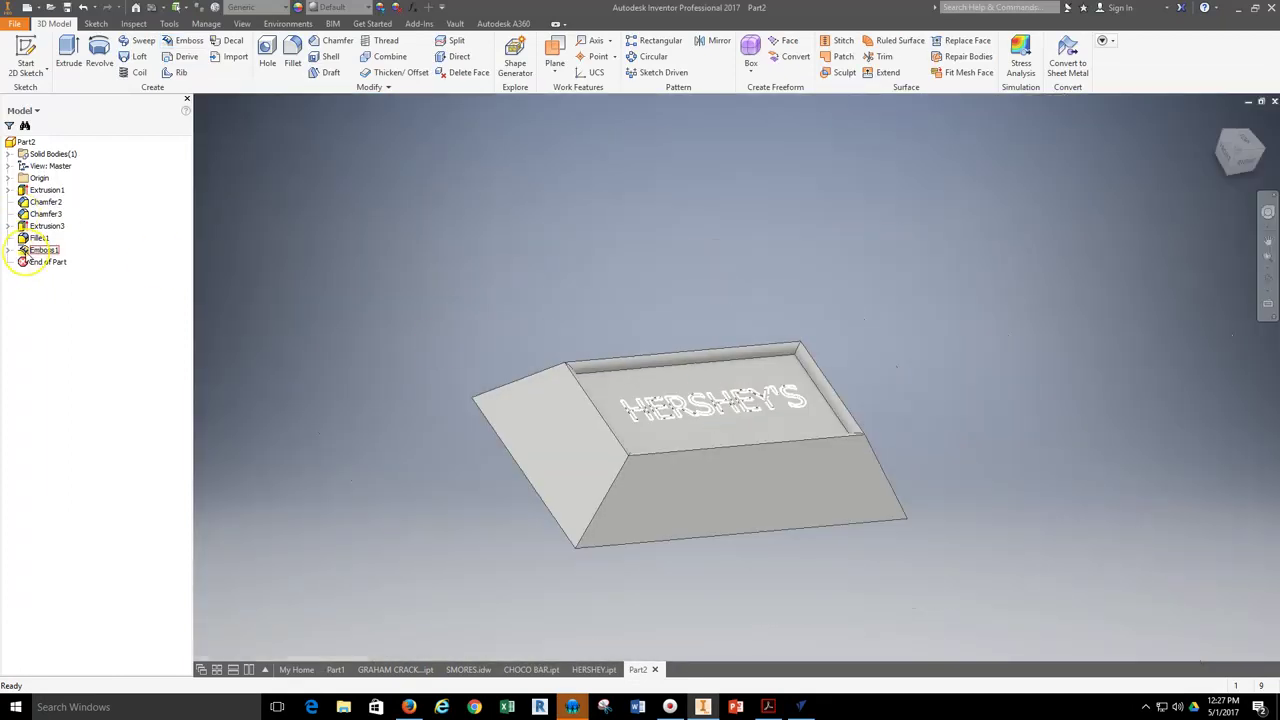
right_click(28, 251)
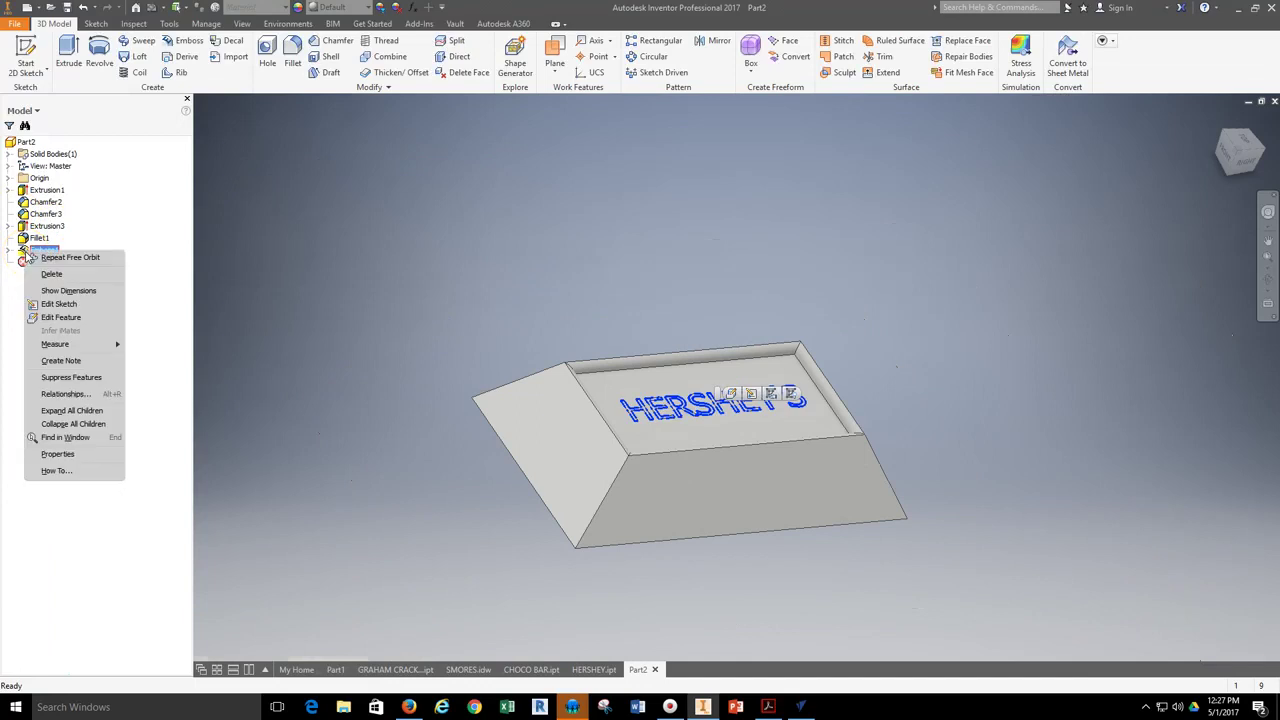
left_click(60, 317)
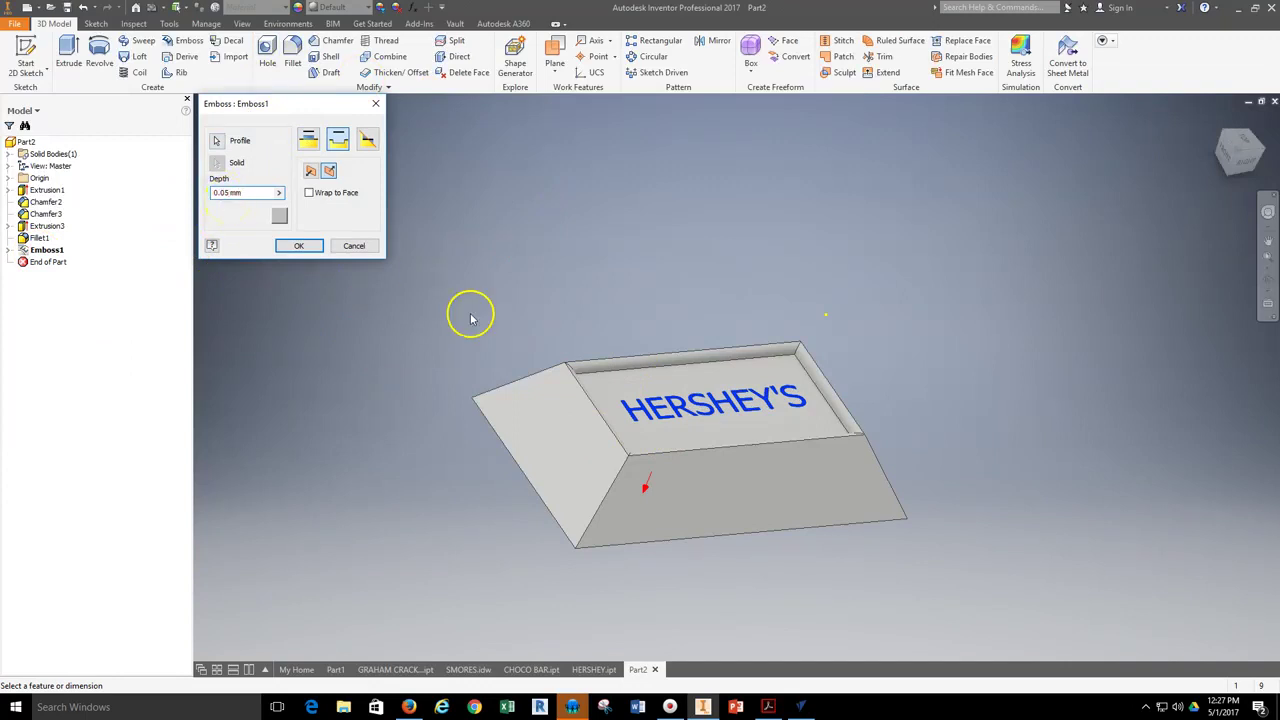
left_click(298, 245)
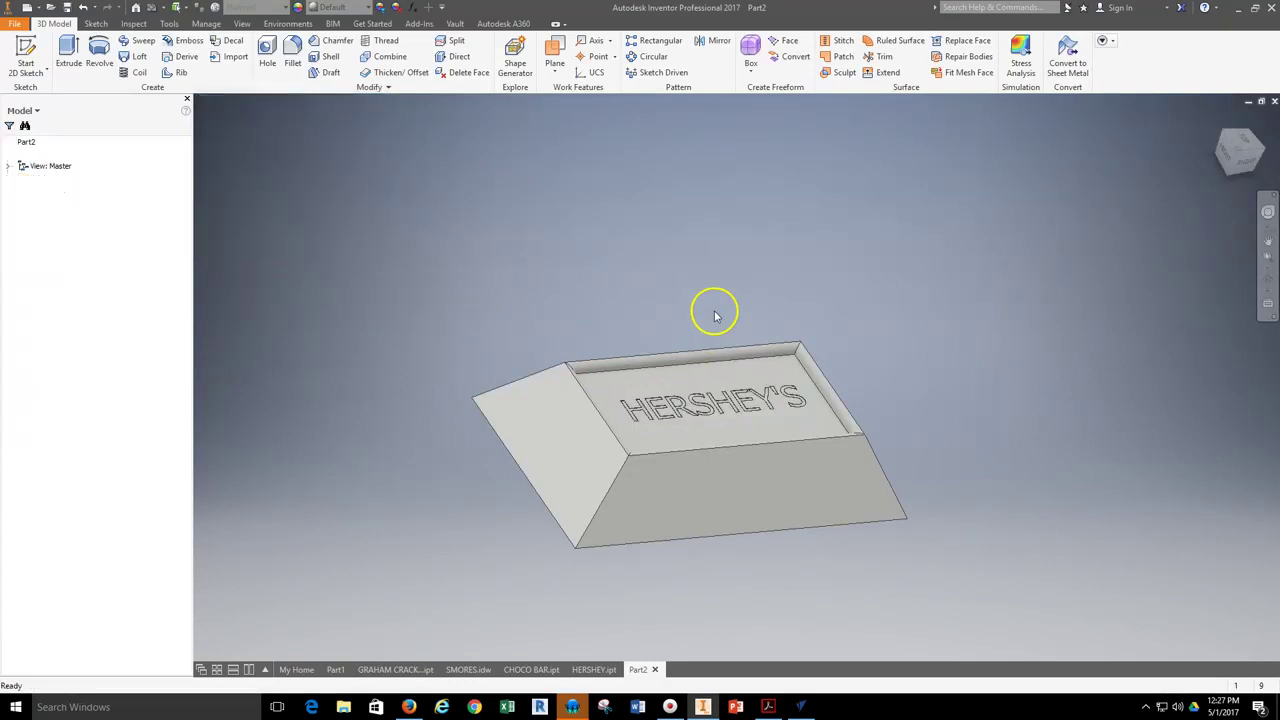
- Edit the HERSHEY'S emboss feature again and increase its engraving depth further
scroll(714, 400, "up", 5)
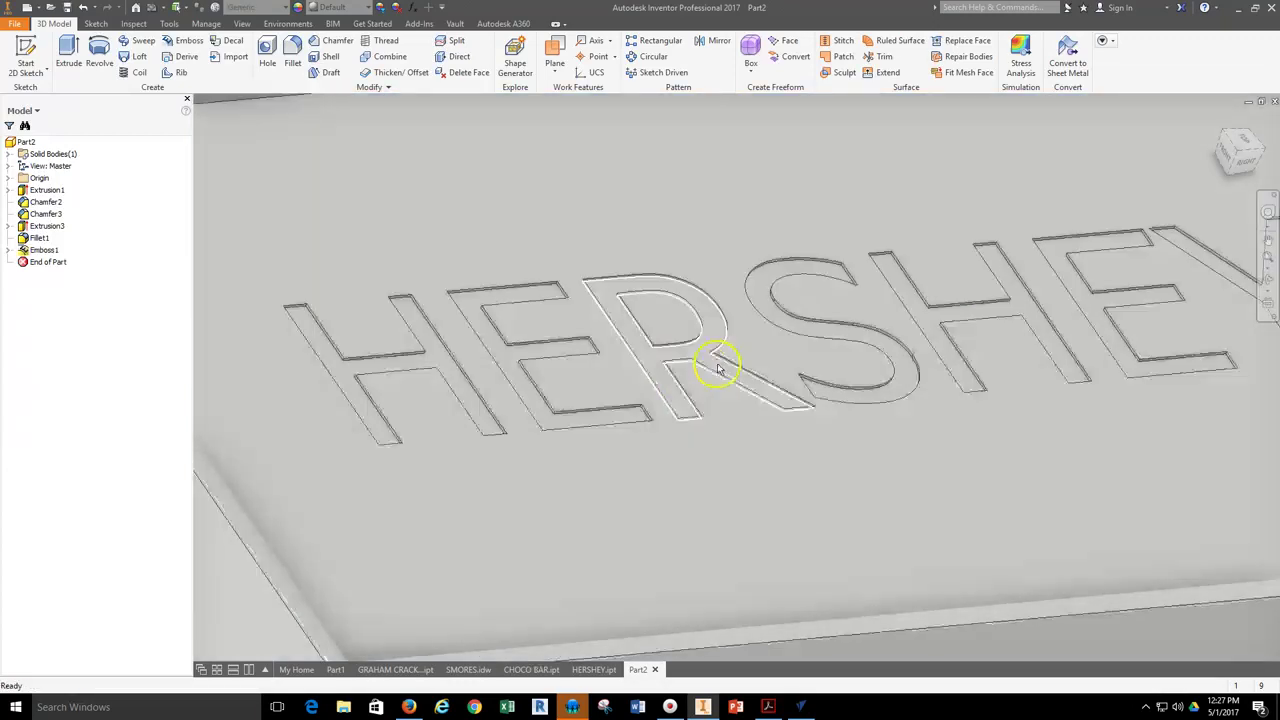
scroll(771, 351, "down", 5)
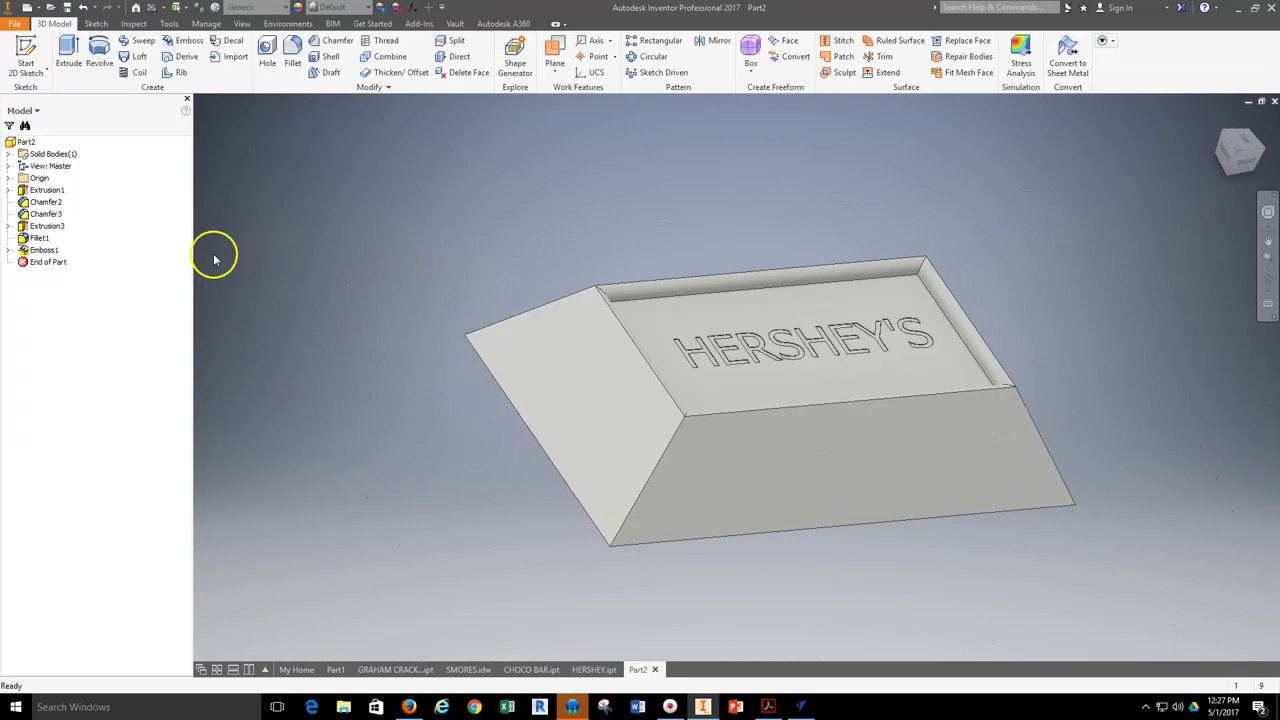
right_click(43, 250)
left_click(62, 320)
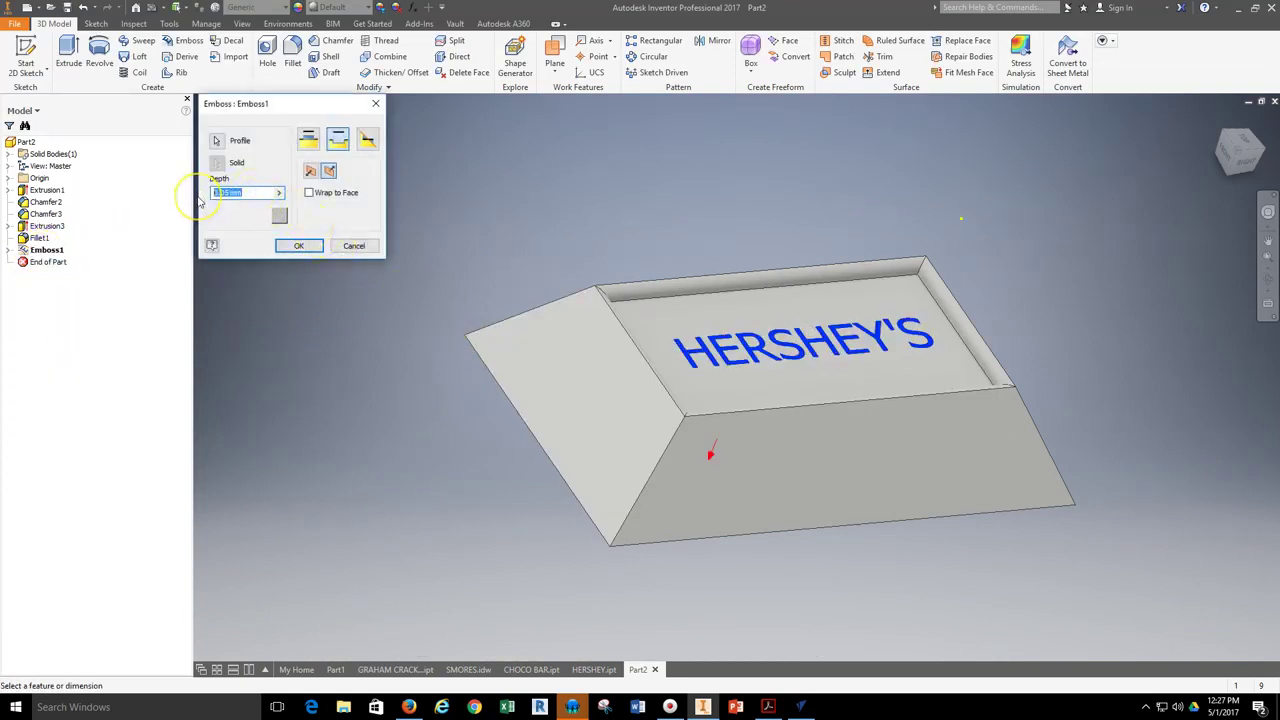
left_click(297, 246)
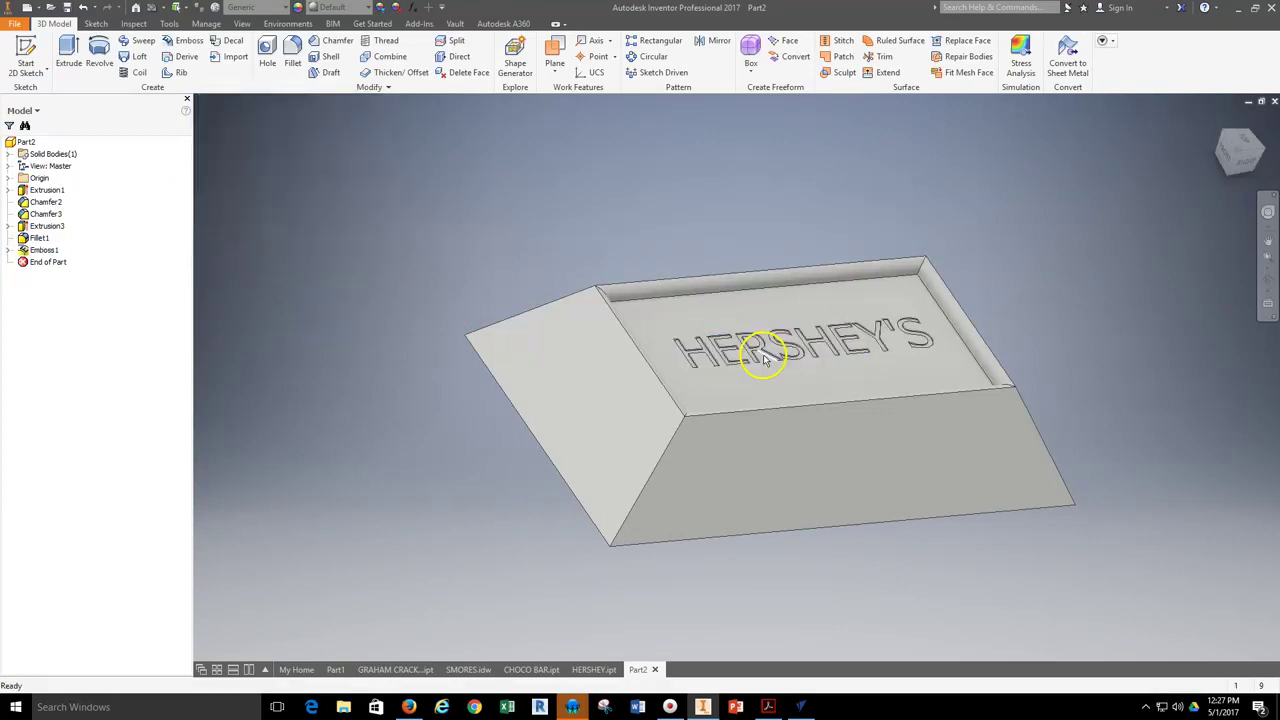
- Examine the engraved lettering up close and from above the chocolate bar
scroll(763, 360, "up", 5)
scroll(763, 360, "down", 8)
scroll(740, 355, "up", 3)
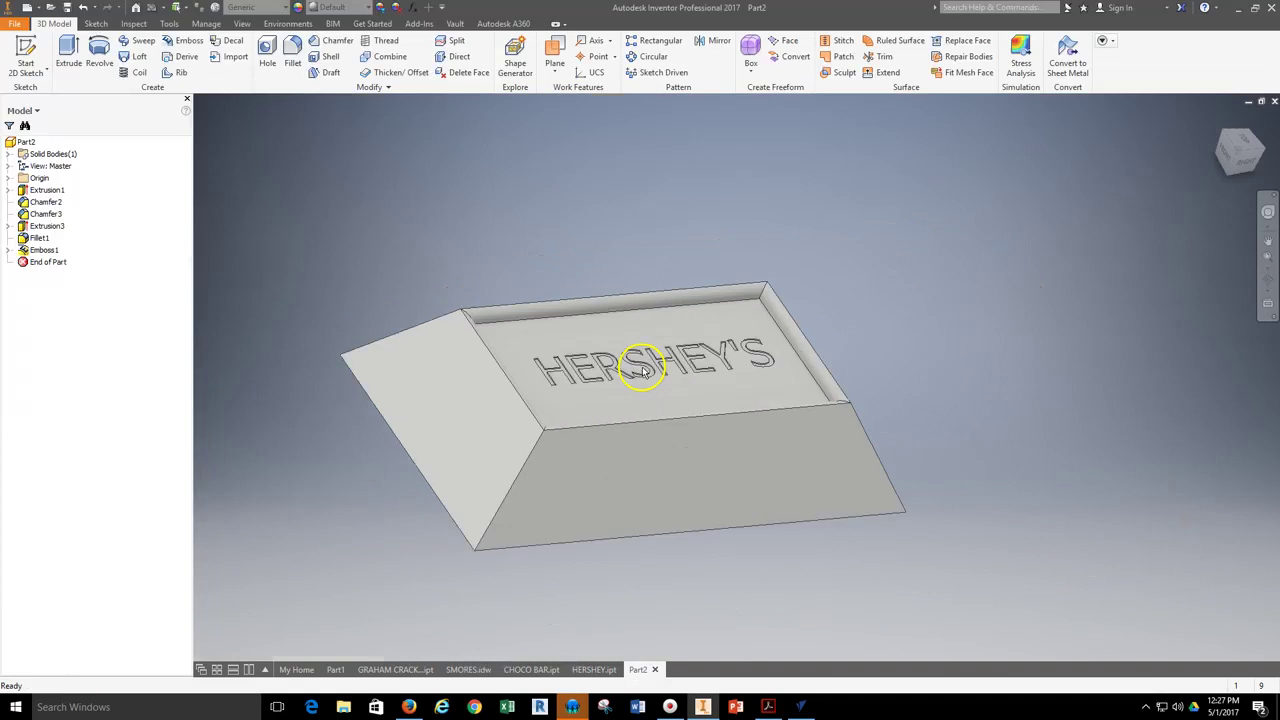
left_click(1267, 243)
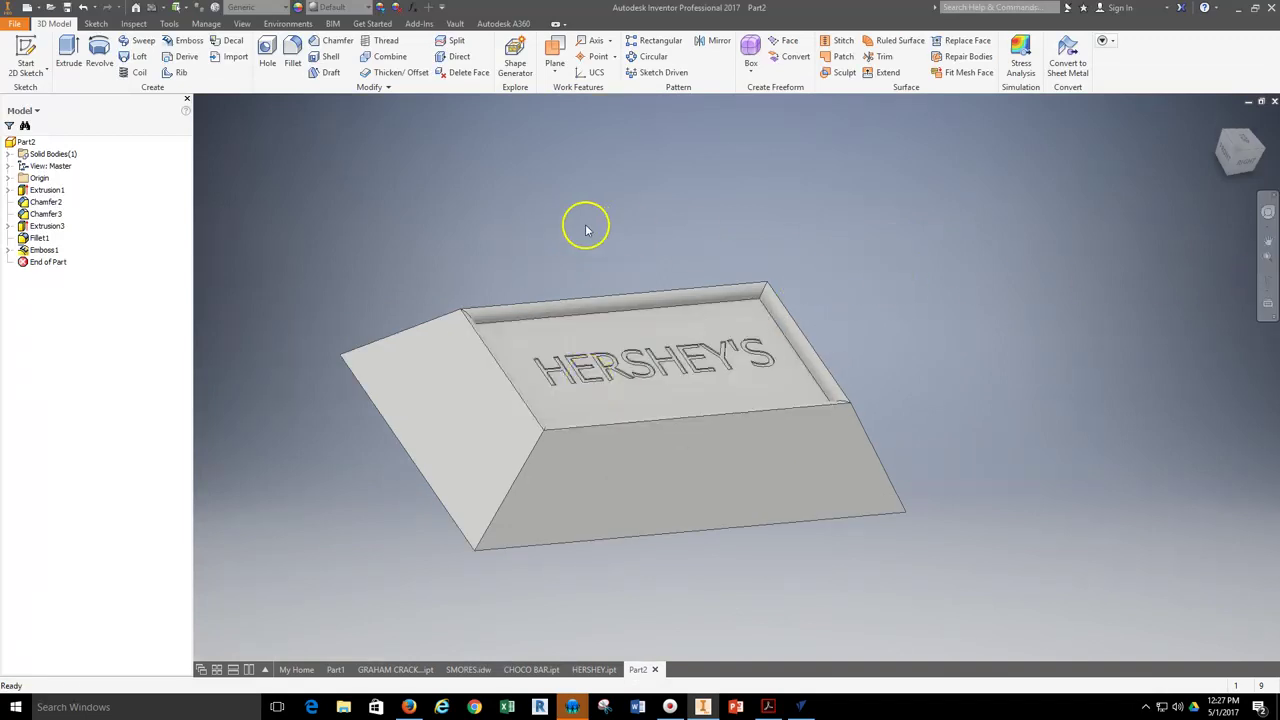
left_click_drag(586, 223, 687, 208)
left_click(1266, 280)
left_click_drag(794, 509, 726, 349)
scroll(724, 342, "up", 3)
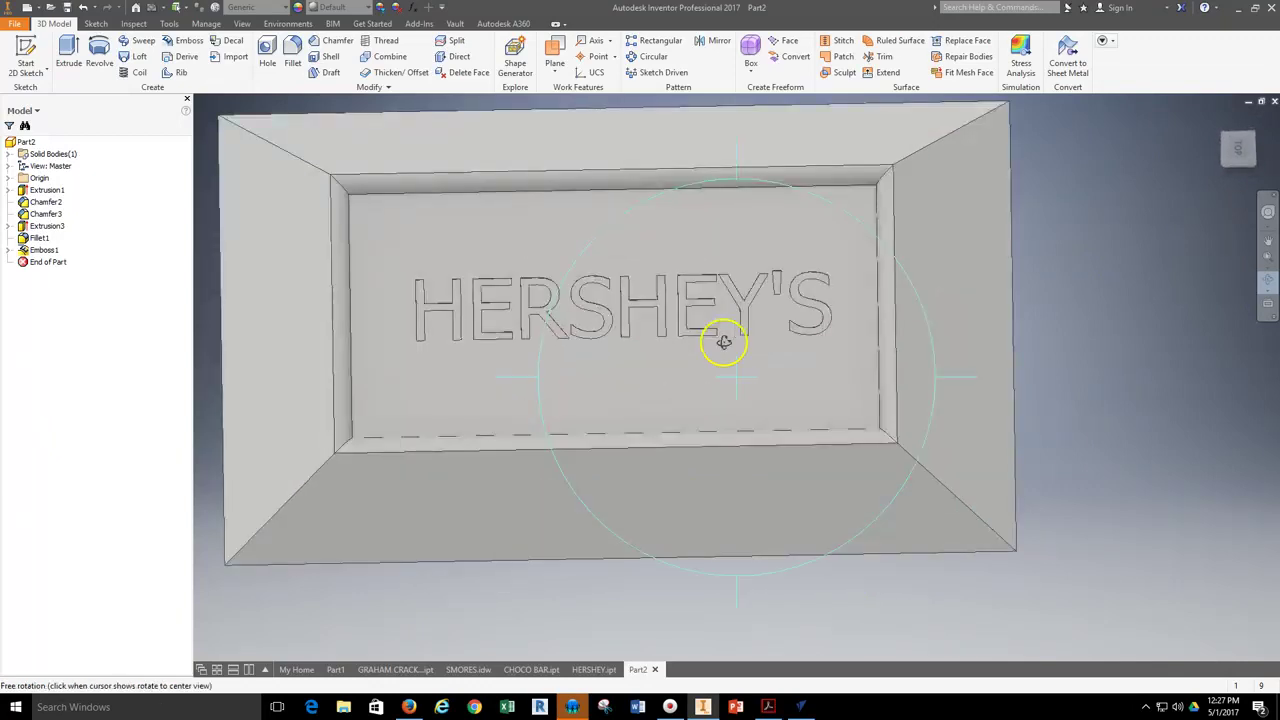
scroll(775, 324, "down", 3)
middle_click_drag(773, 310, 772, 335)
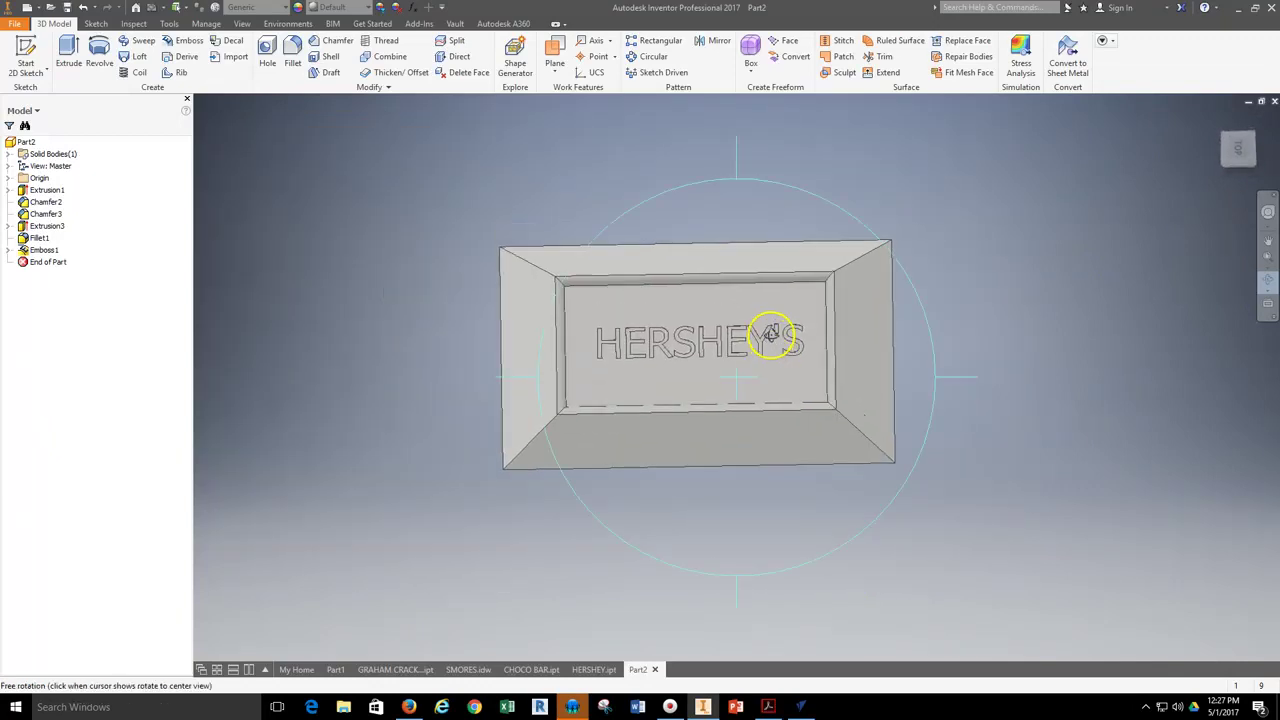
key("Escape")
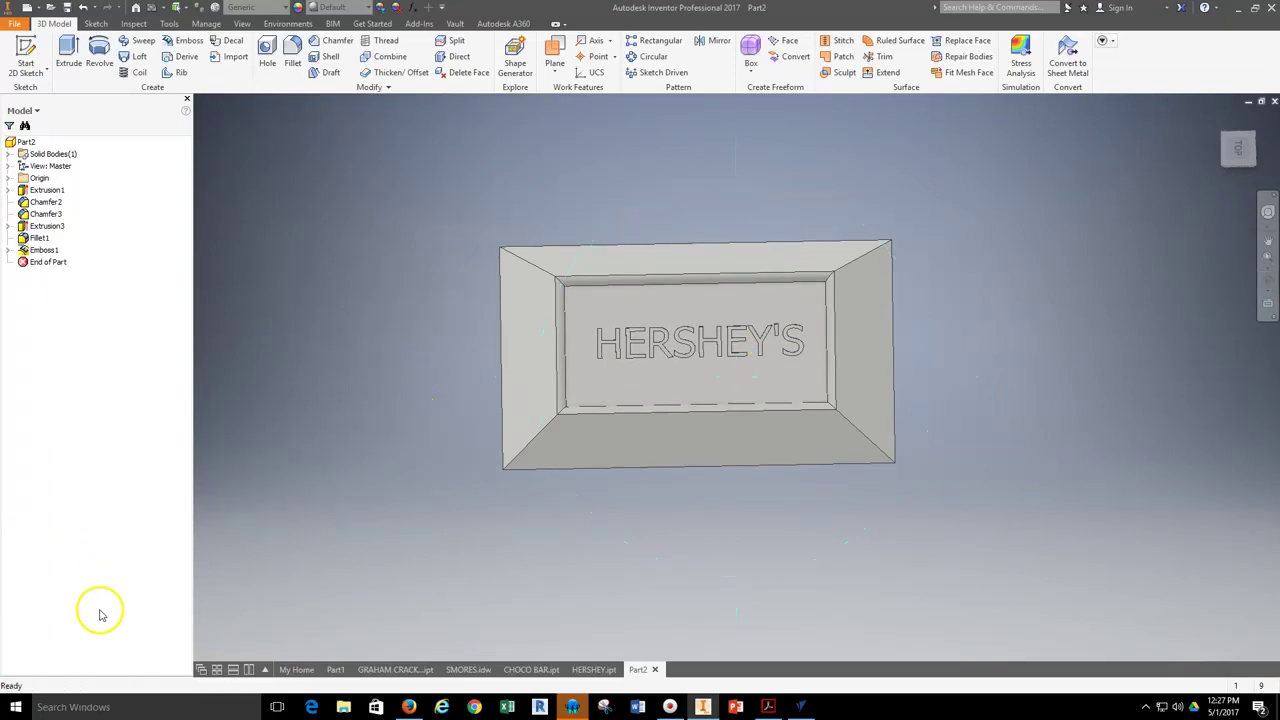